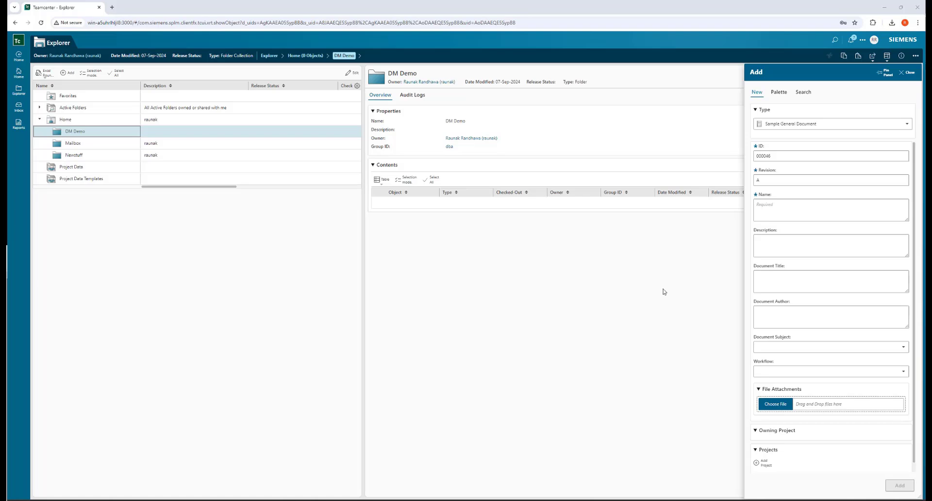
# Fill in the new Sample General Document with name and description Sample Word Demo, title Word Template Demo and the author's full name.
pyautogui.click(761, 203)
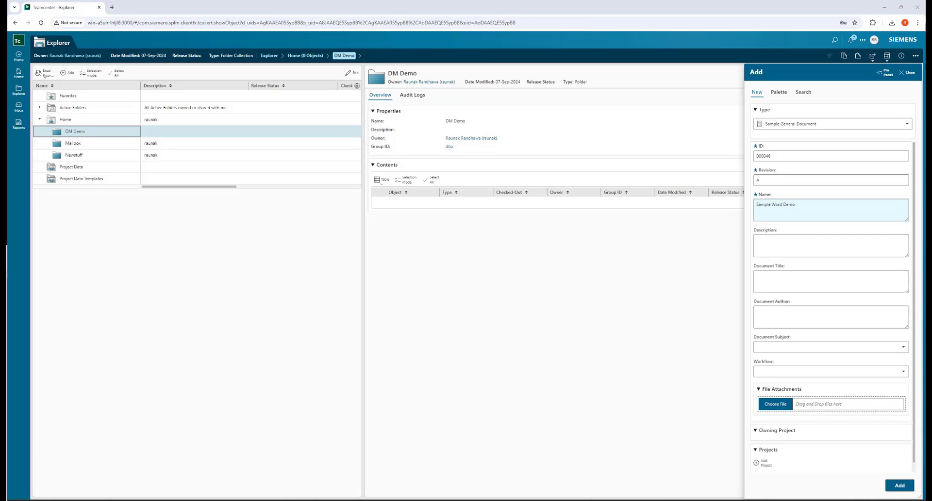
pyautogui.click(782, 240)
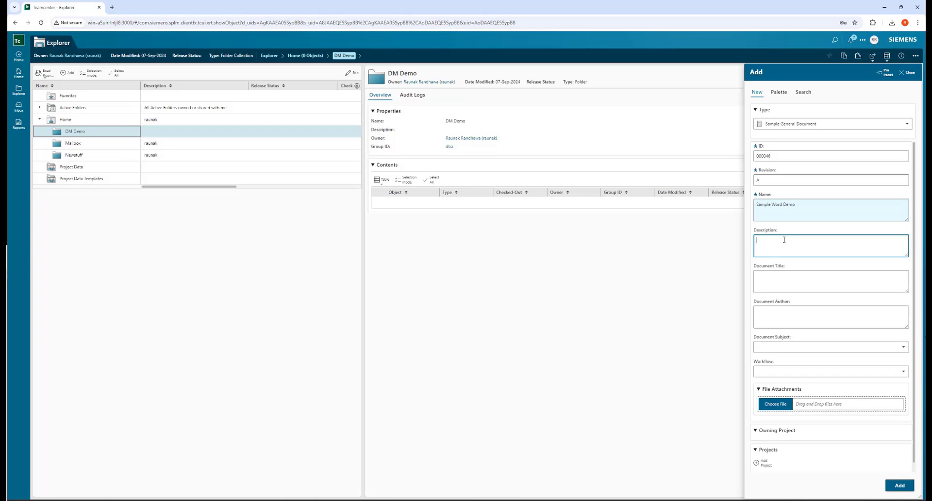
pyautogui.write('Sample Word Demo')
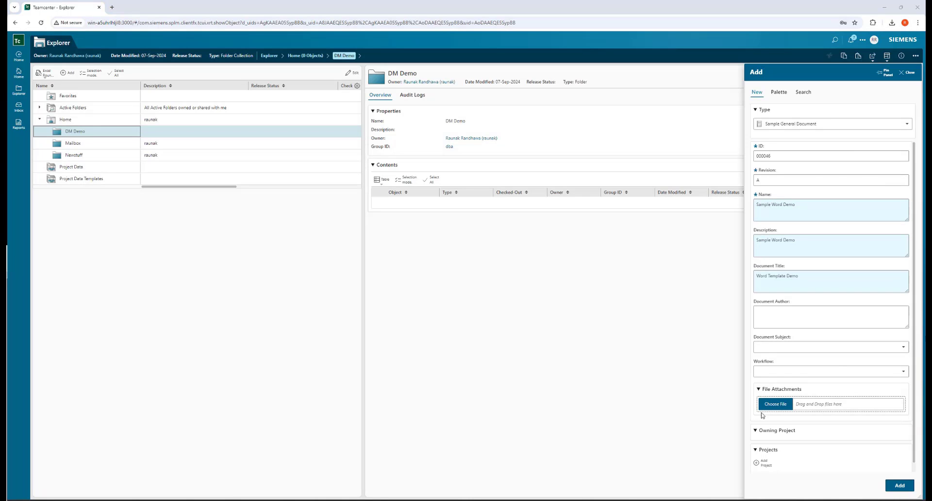
pyautogui.click(780, 323)
pyautogui.write('Raunak Randhawa')
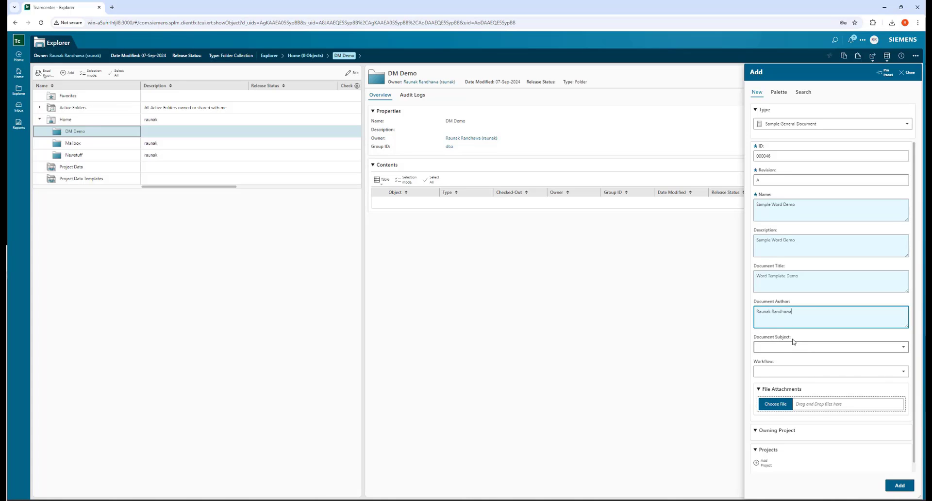
# Set the document subject to Functional Specification and add the document to the DM Demo folder.
pyautogui.click(801, 347)
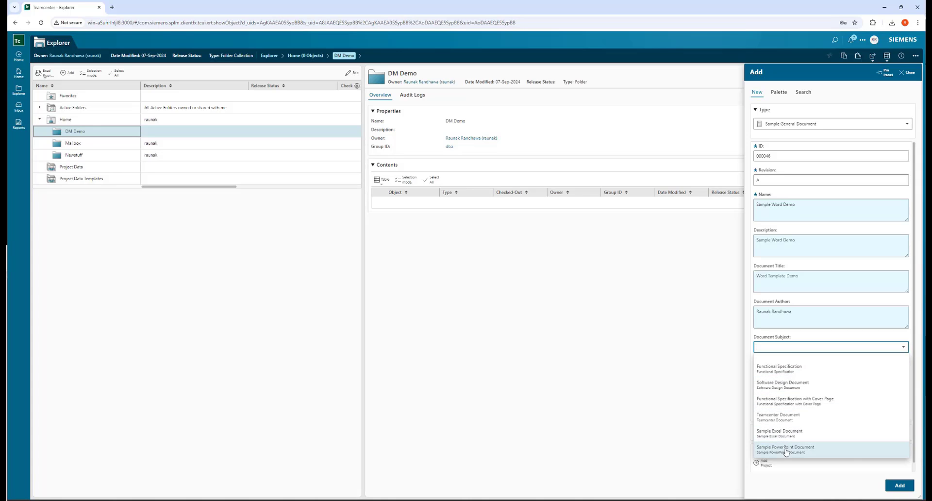
pyautogui.click(769, 372)
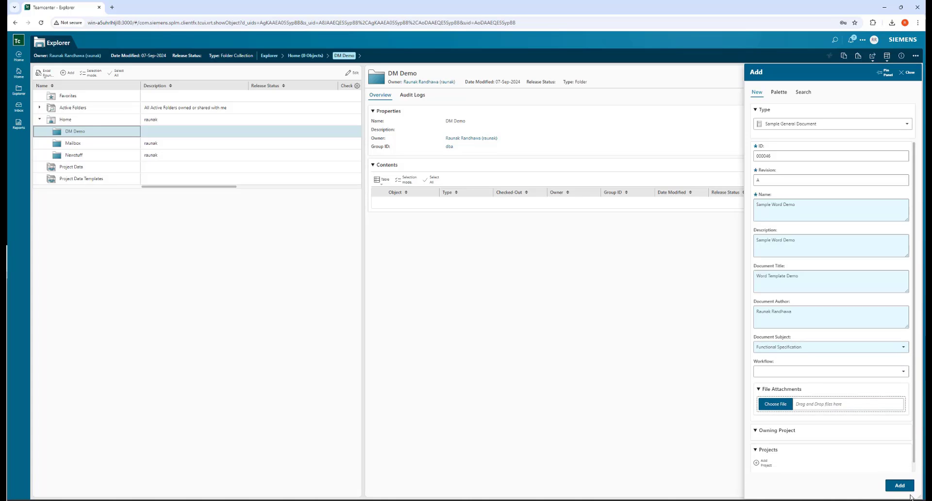
pyautogui.click(900, 485)
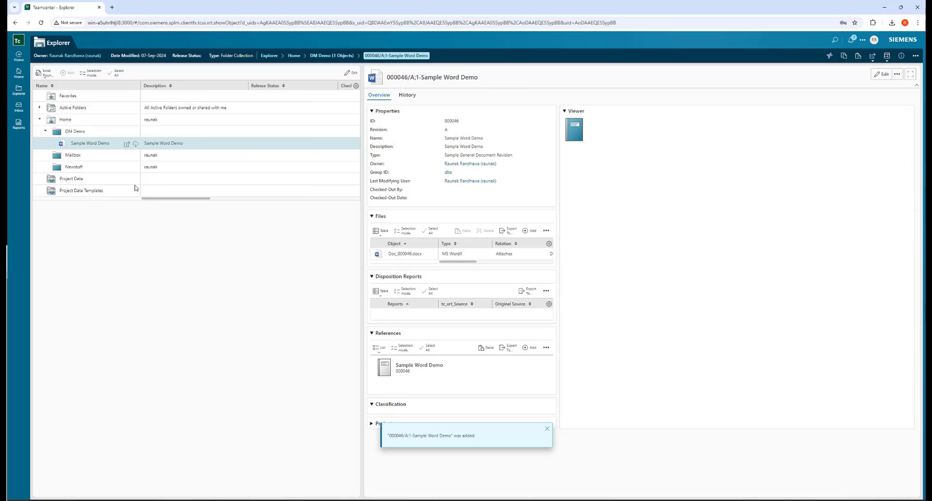
# Open the Sample Word Demo revision and show its attached files as a list.
pyautogui.click(127, 144)
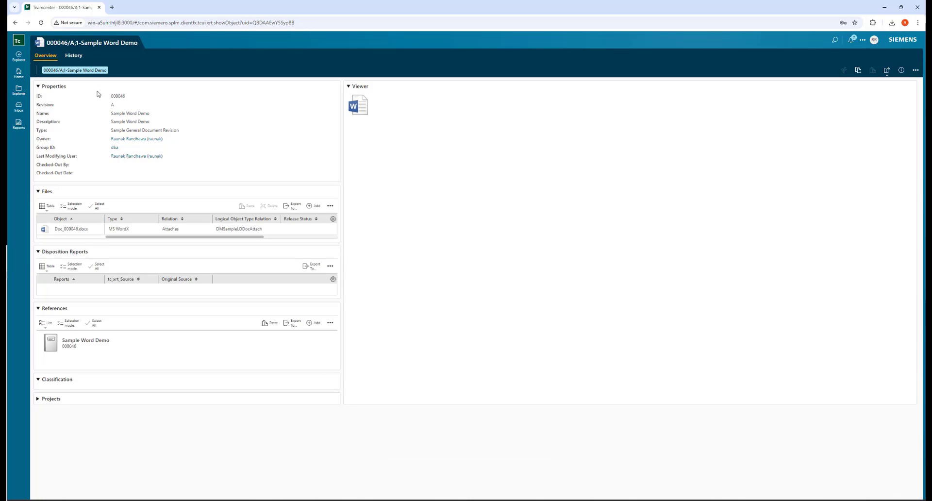
pyautogui.click(45, 206)
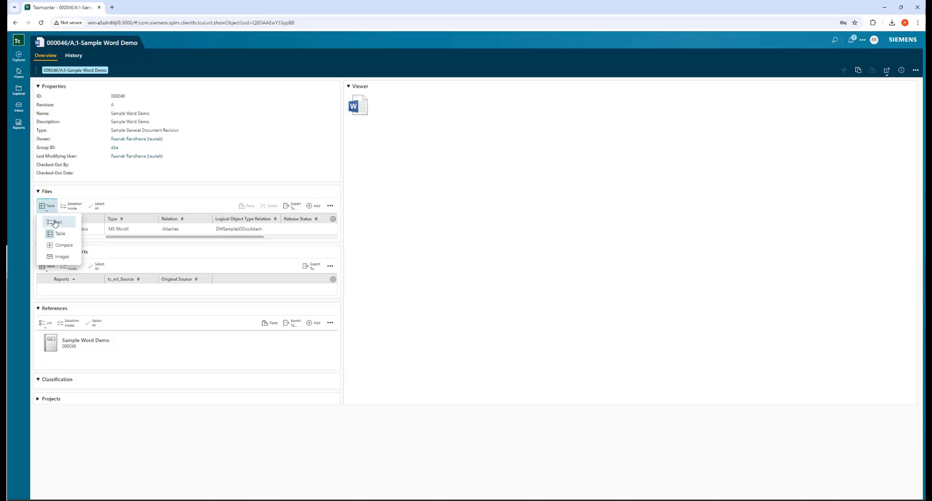
pyautogui.click(55, 221)
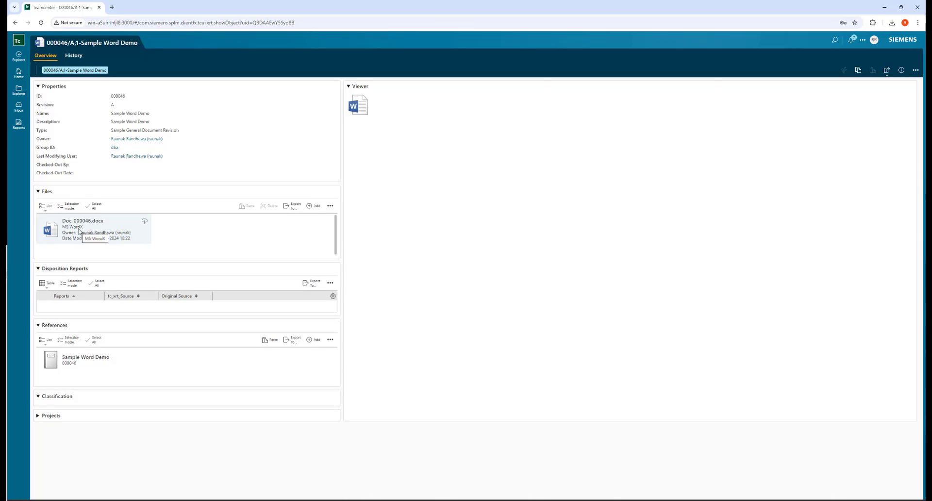
# Open Doc_000046.docx in the Office Client and check it out without a change ID or reason.
pyautogui.click(117, 228)
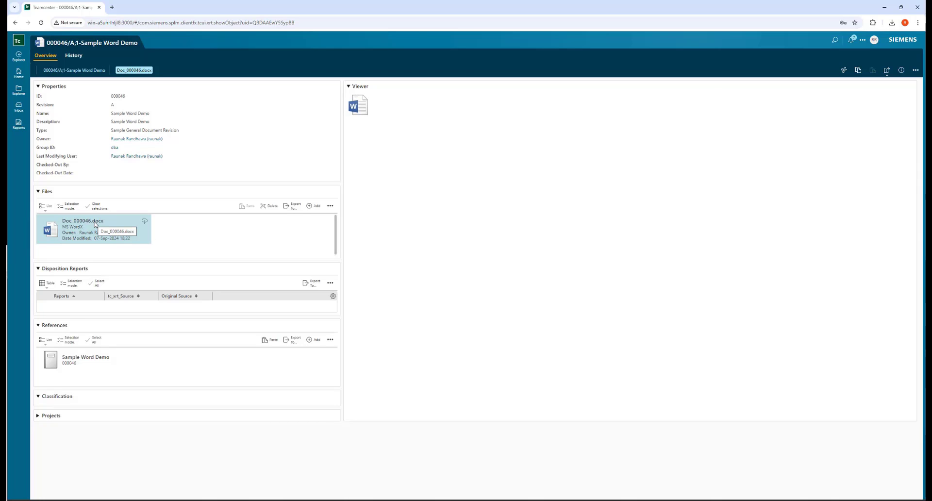
pyautogui.click(916, 70)
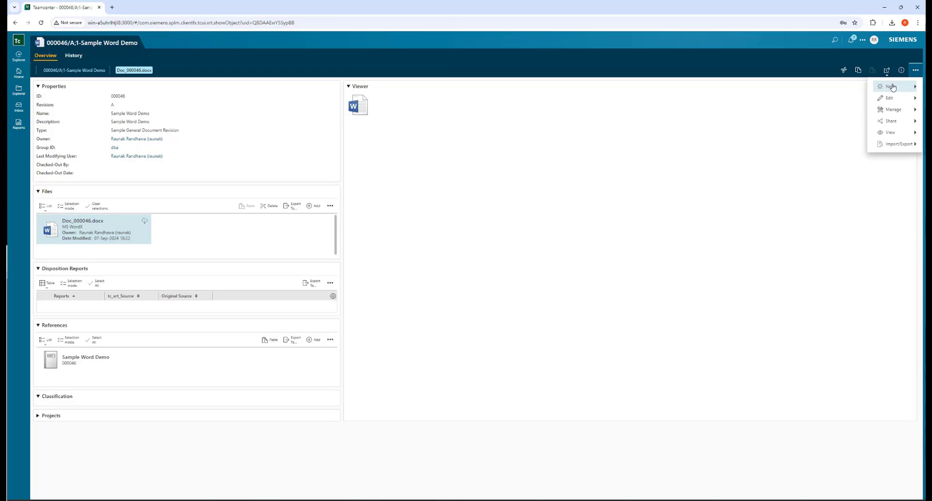
pyautogui.click(888, 72)
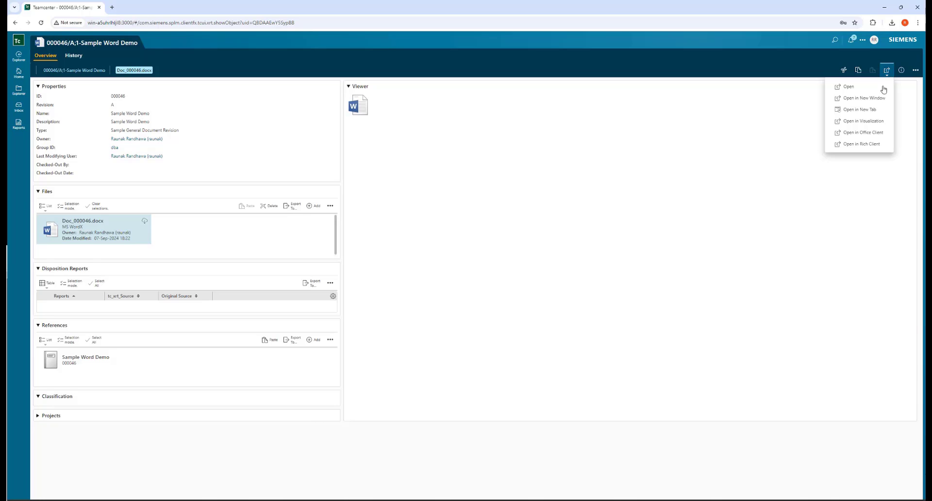
pyautogui.click(875, 133)
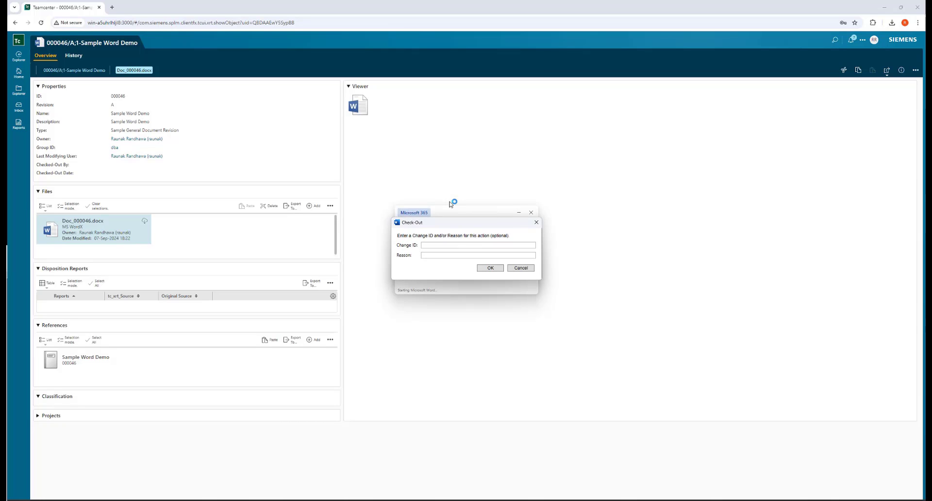
pyautogui.click(490, 268)
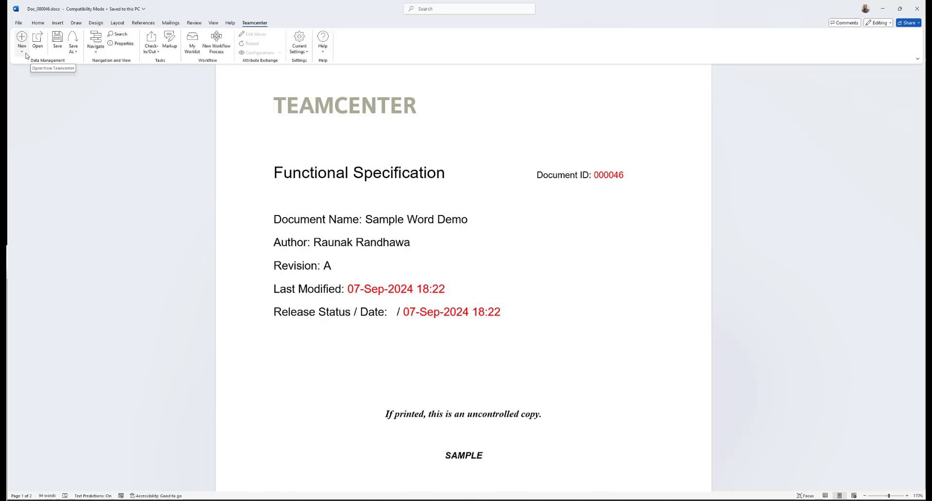
# Examine the Teamcenter commands in Word and the document name, document ID and release date on the title page.
pyautogui.click(99, 53)
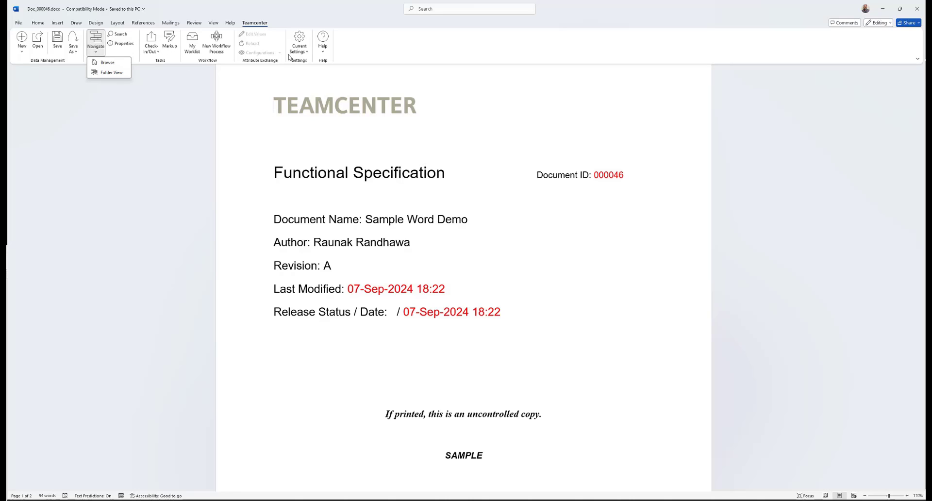
pyautogui.click(319, 143)
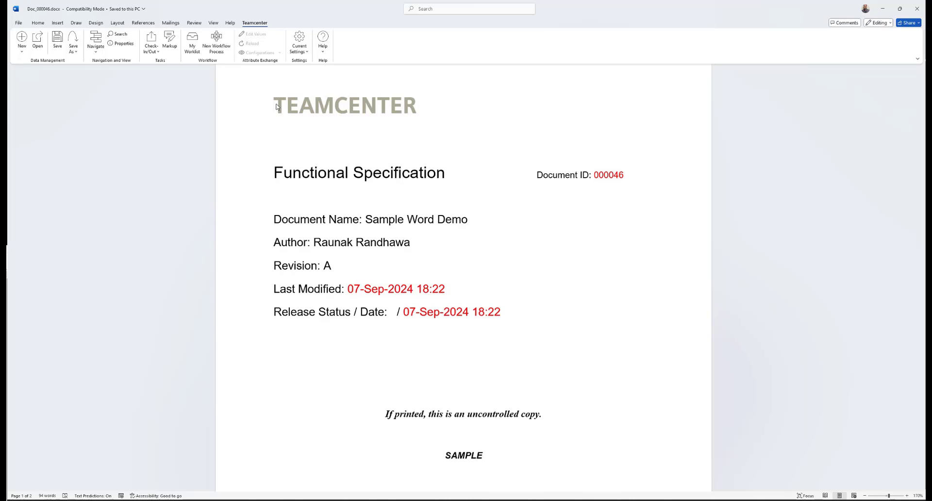
pyautogui.hotkey('ctrl', 'F1')
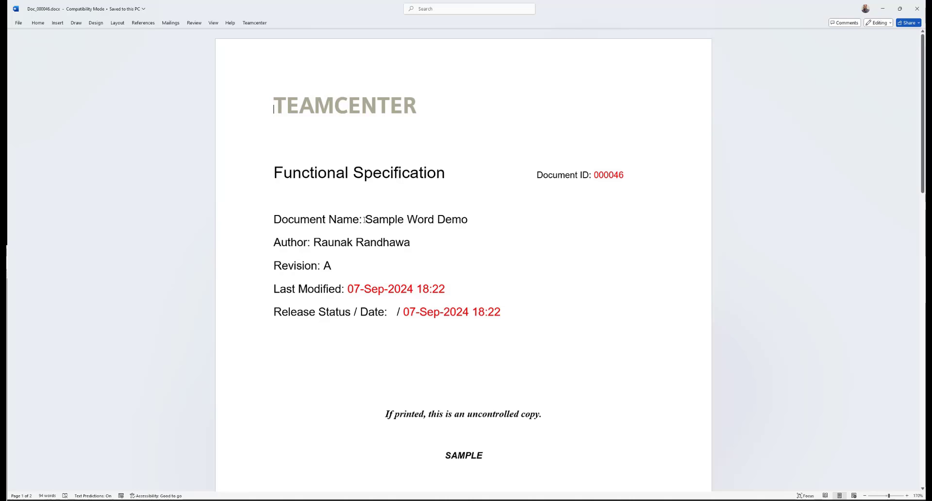
pyautogui.moveTo(365, 220); pyautogui.dragTo(471, 223)
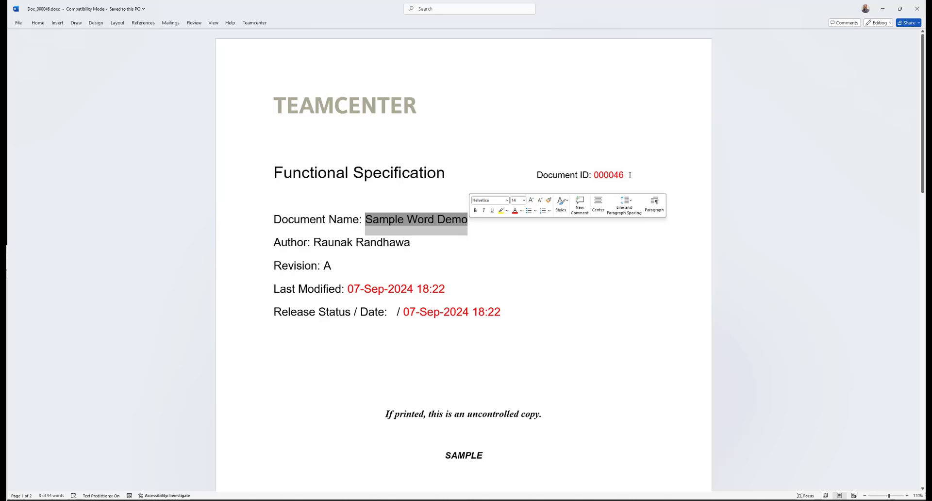
pyautogui.click(606, 173)
pyautogui.doubleClick(599, 174)
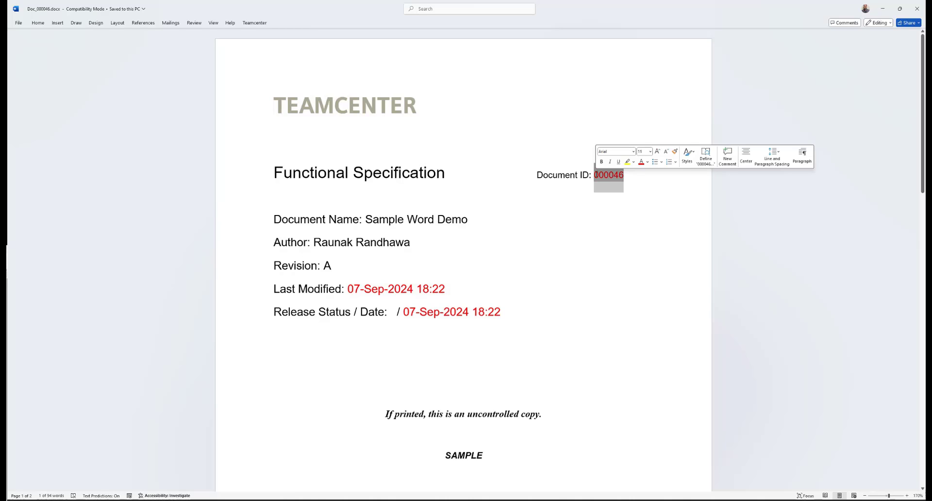
pyautogui.click(542, 210)
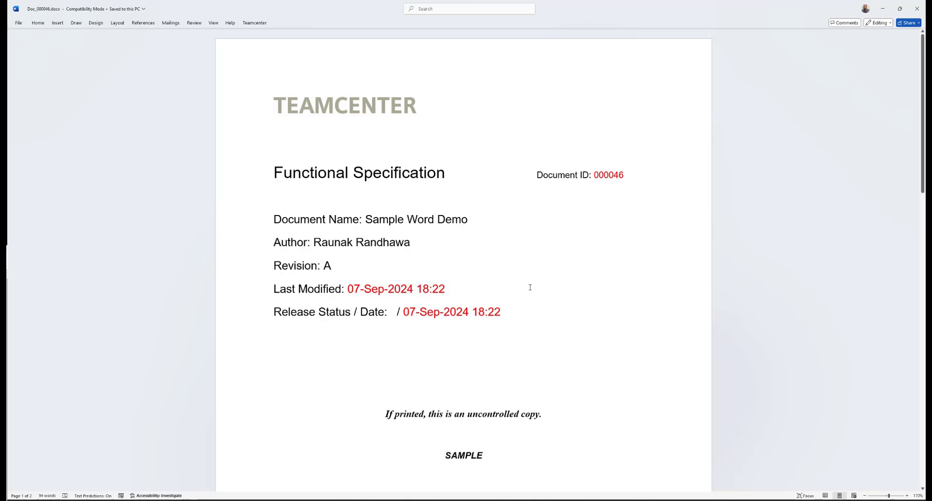
pyautogui.click(524, 312)
# Save the Word document to Teamcenter and check it in with the save.
pyautogui.click(254, 23)
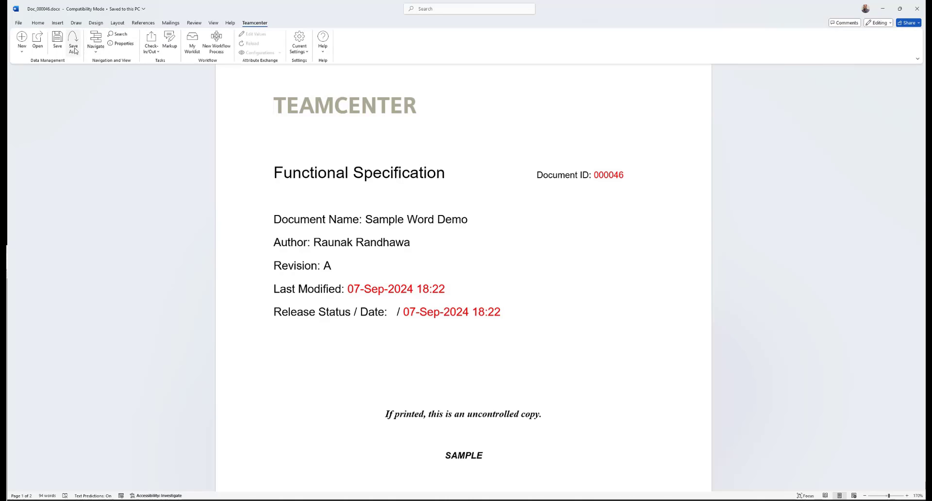
pyautogui.click(57, 40)
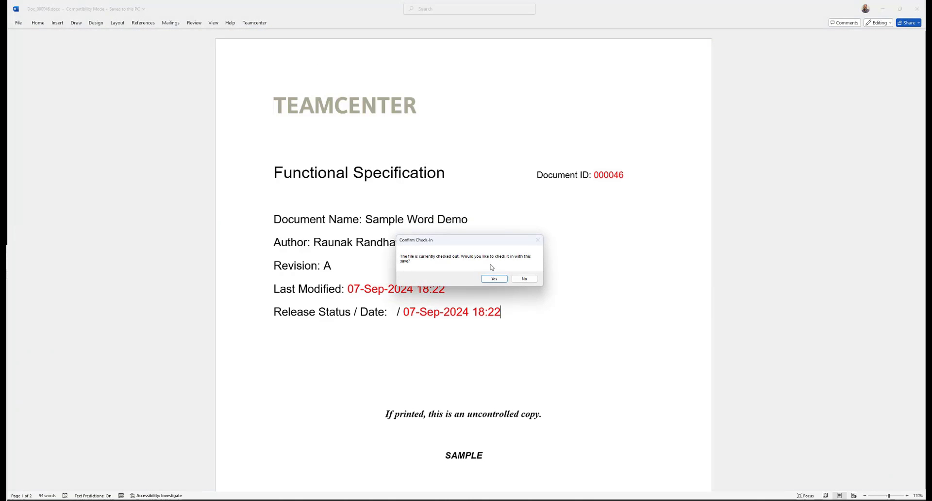
pyautogui.click(495, 280)
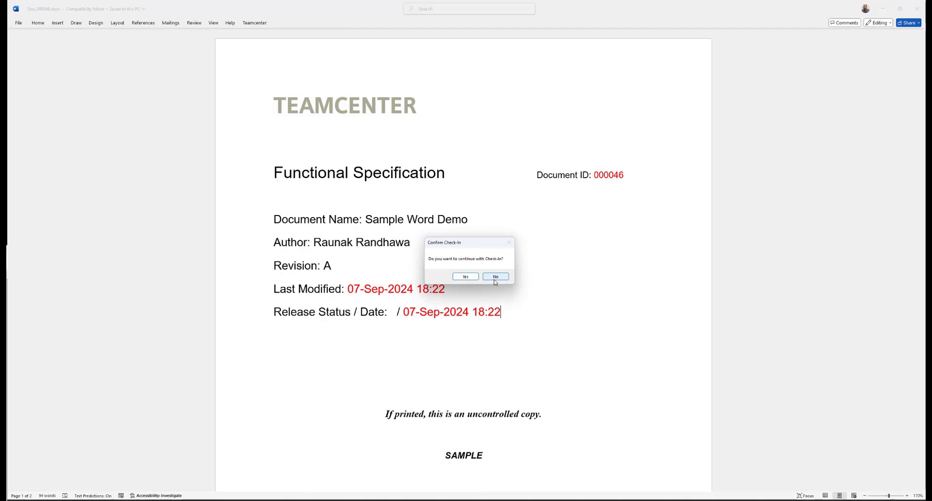
pyautogui.click(472, 276)
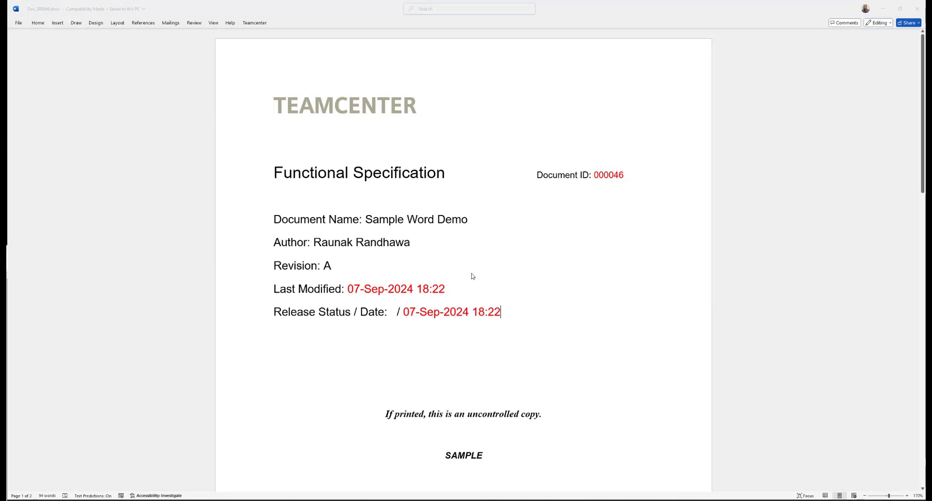
# Switch back to Teamcenter in the browser, reload the Sample Word Demo revision and view its attached PDF and Word files.
pyautogui.click(885, 8)
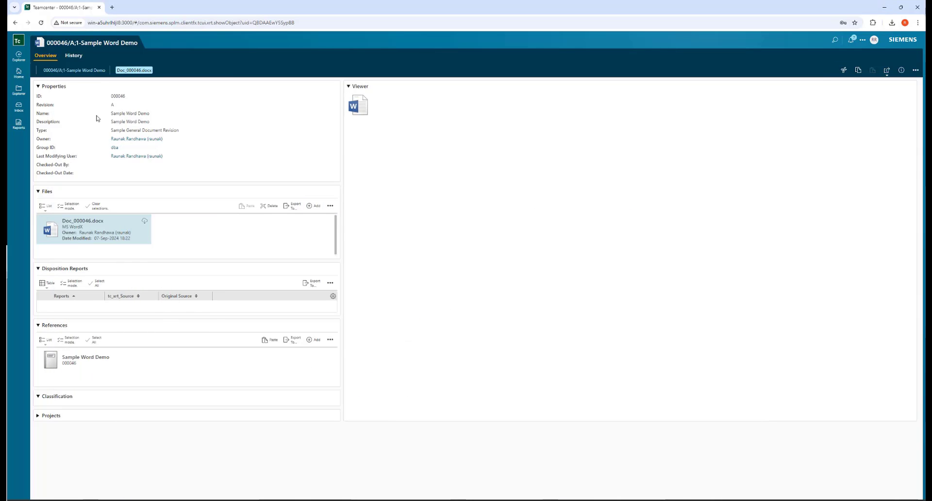
pyautogui.click(42, 23)
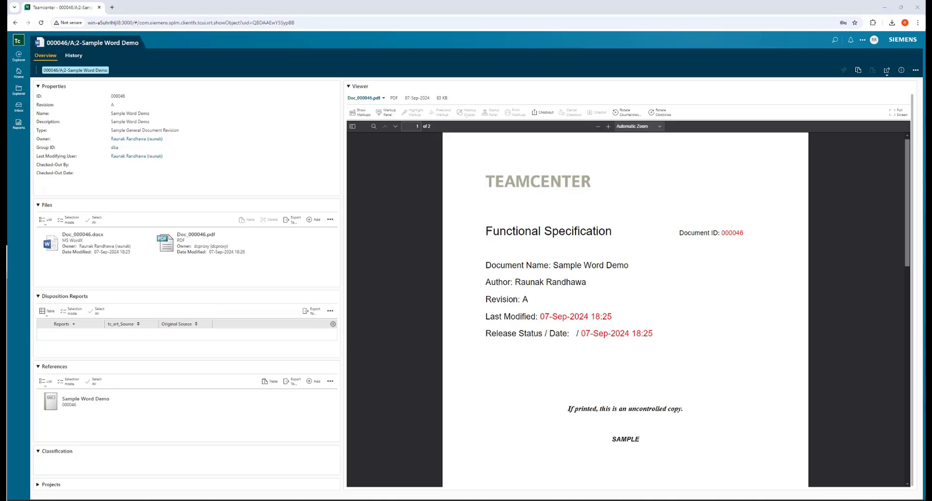
pyautogui.click(195, 243)
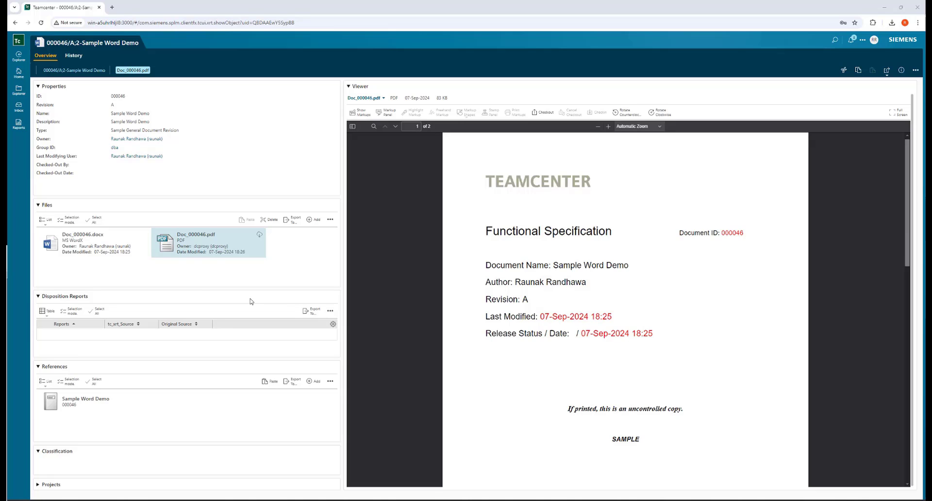
pyautogui.click(121, 251)
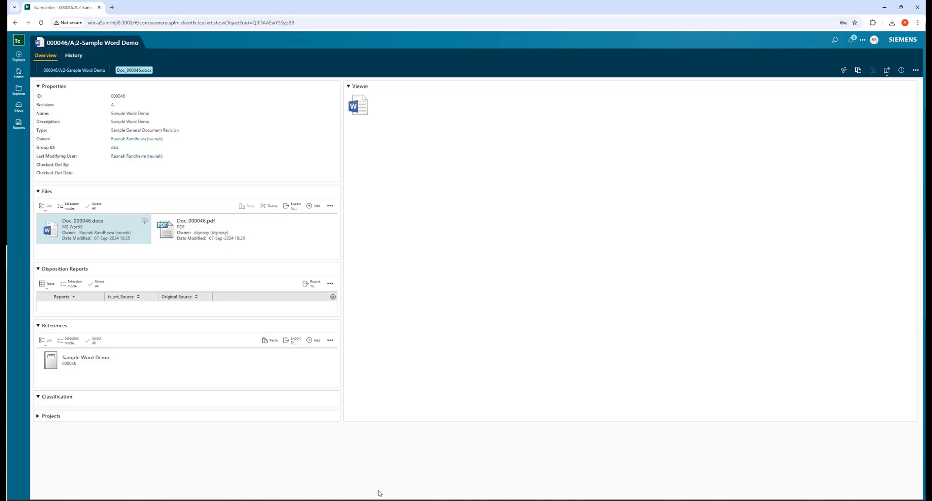
# Switch to Word, close the outdated version and check out the most current version of Doc_000046.docx without a change ID or reason.
pyautogui.moveTo(384, 499)
pyautogui.click(384, 468)
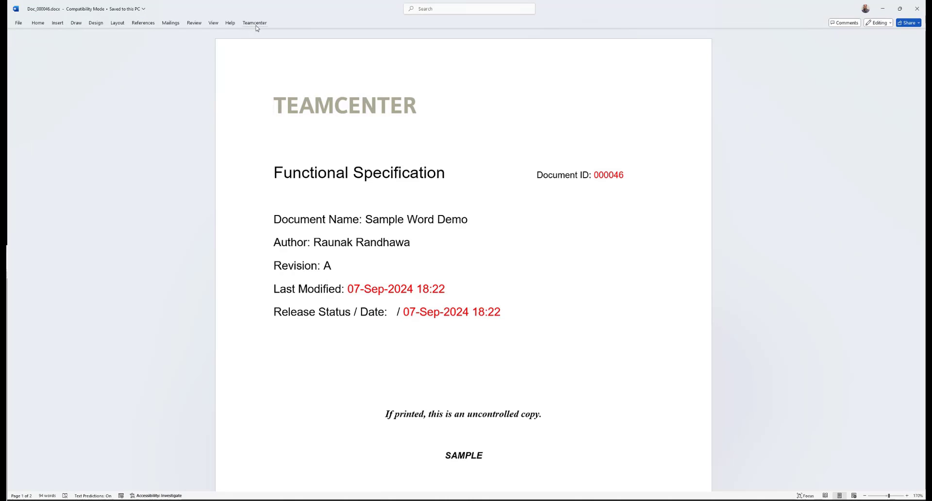
pyautogui.click(254, 23)
pyautogui.click(155, 50)
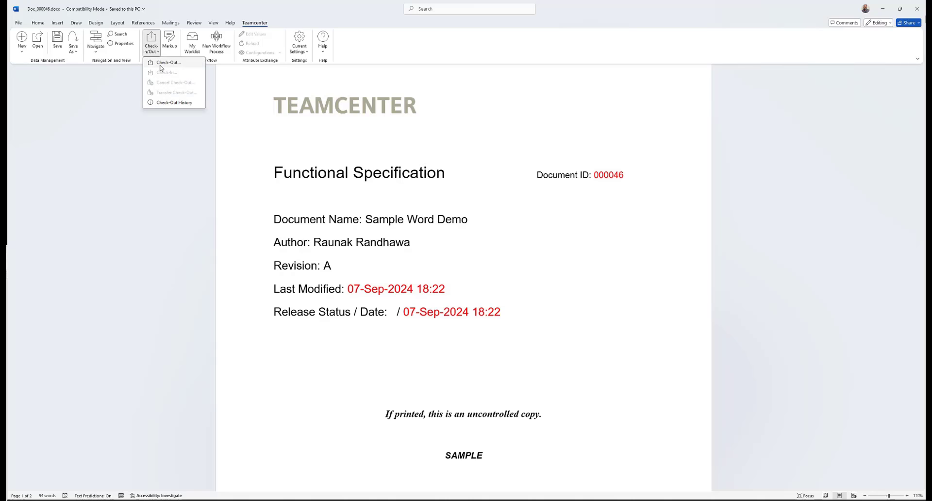
pyautogui.click(162, 65)
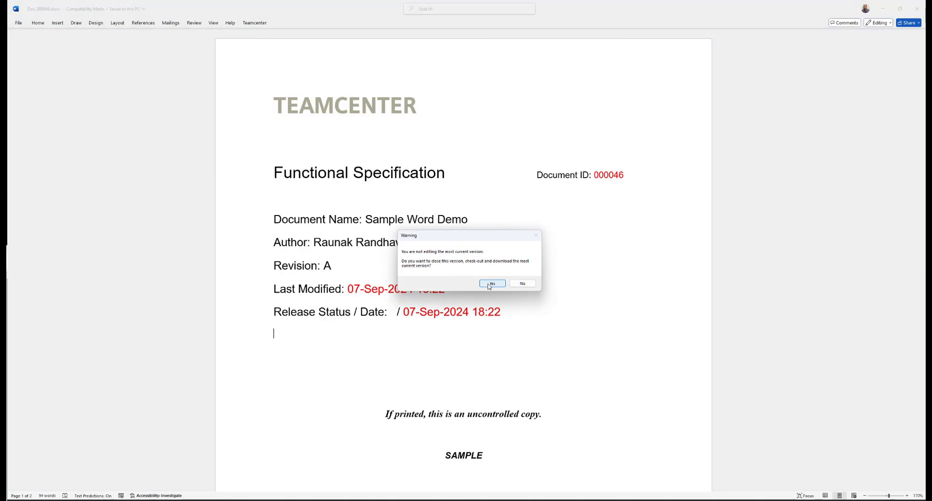
pyautogui.click(490, 284)
pyautogui.click(490, 268)
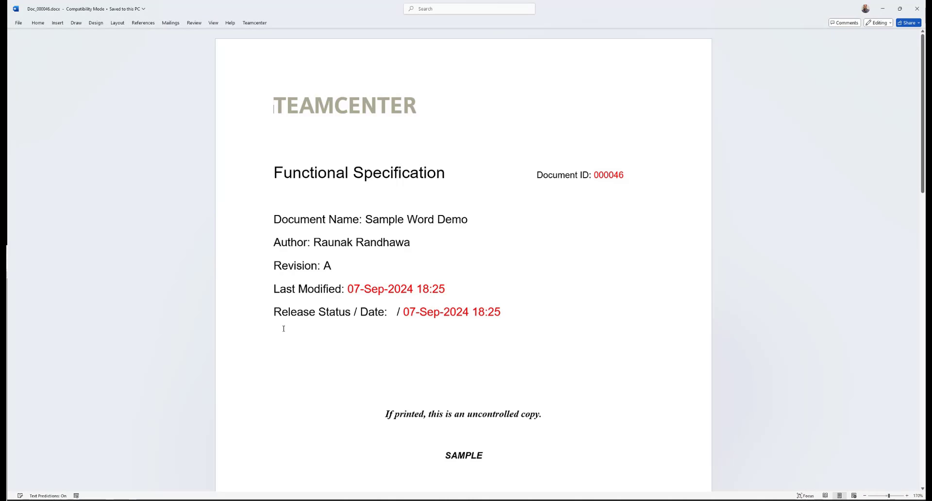
# Add the line "Description :Attribute Exchange Demo." below the release status, save the document to Teamcenter and check it in.
pyautogui.click(284, 329)
pyautogui.write('Description :Attribute Exchange Demo.')
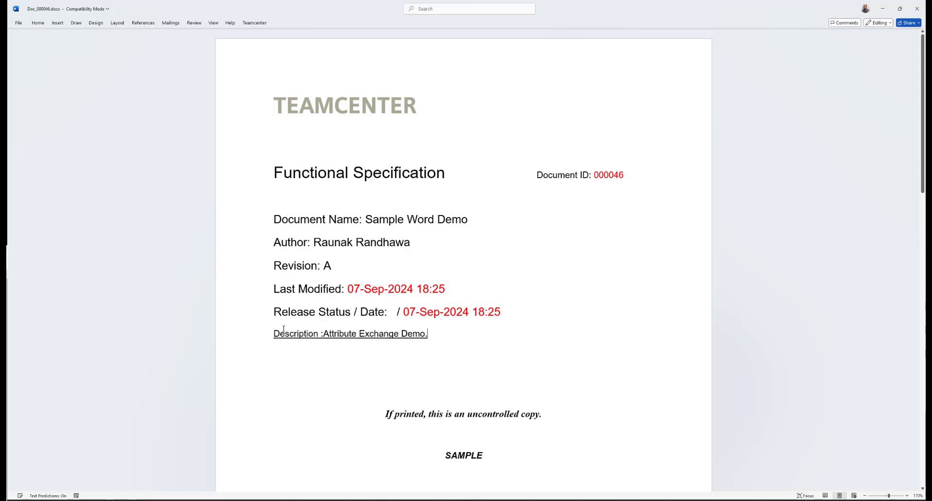
pyautogui.click(255, 23)
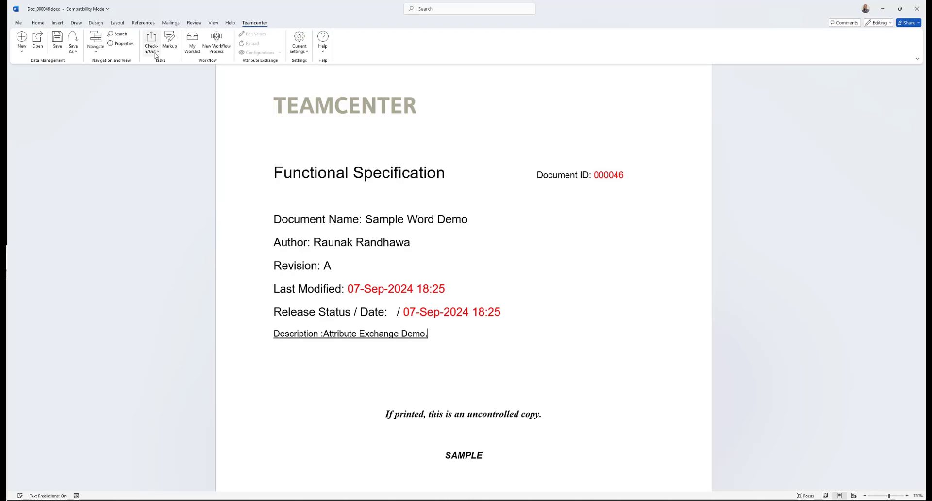
pyautogui.click(57, 45)
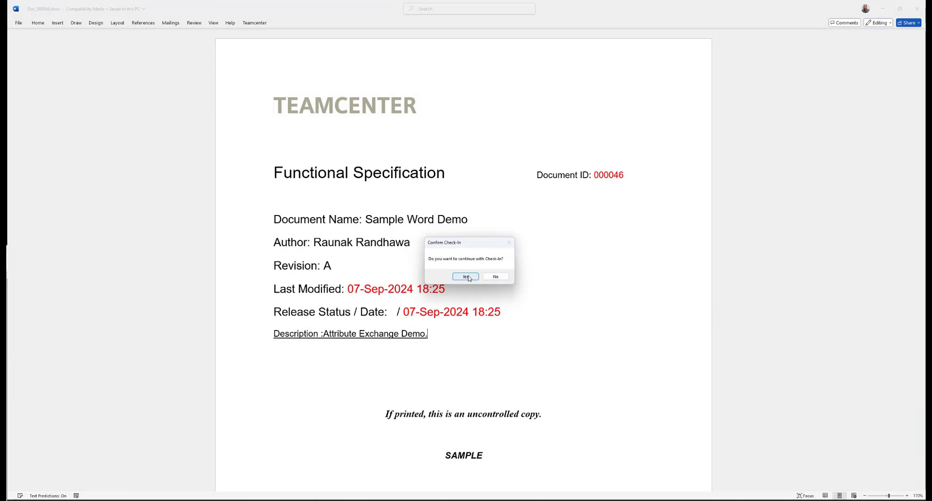
pyautogui.click(469, 279)
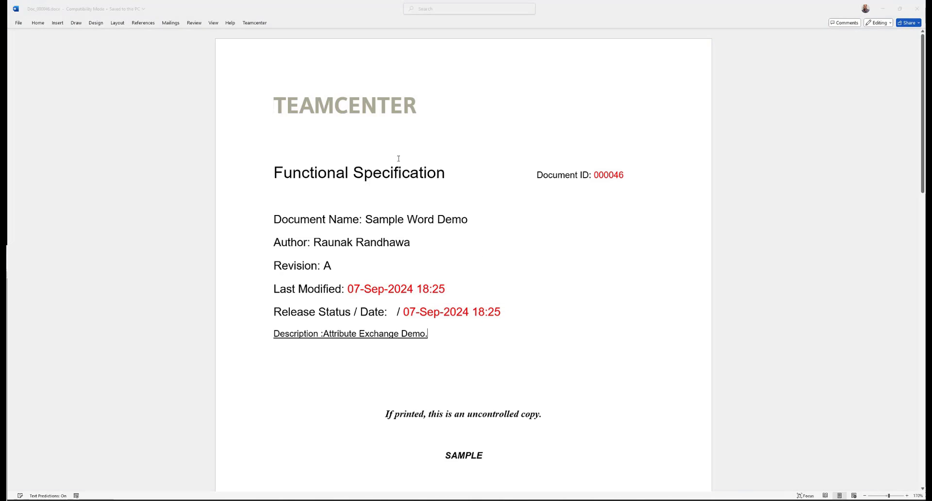
# Switch back to Teamcenter in the browser and reload the Sample Word Demo revision to view its updated PDF.
pyautogui.click(886, 10)
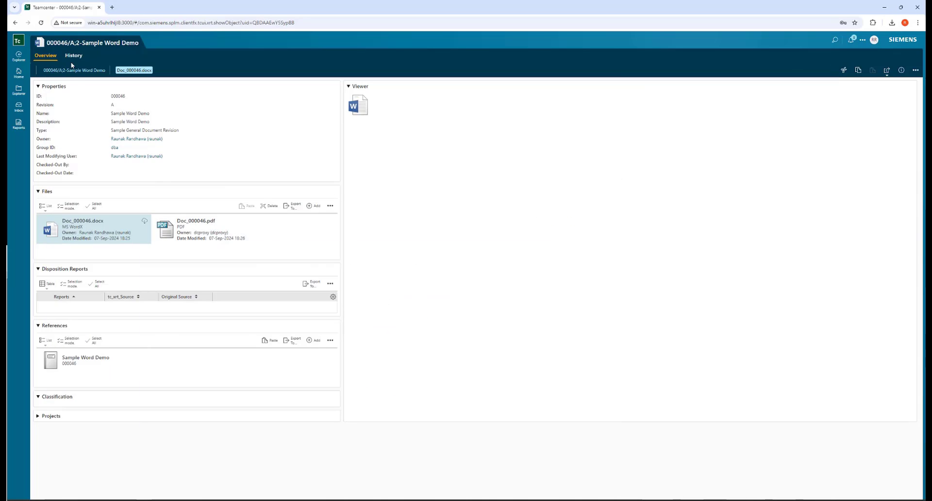
pyautogui.click(41, 23)
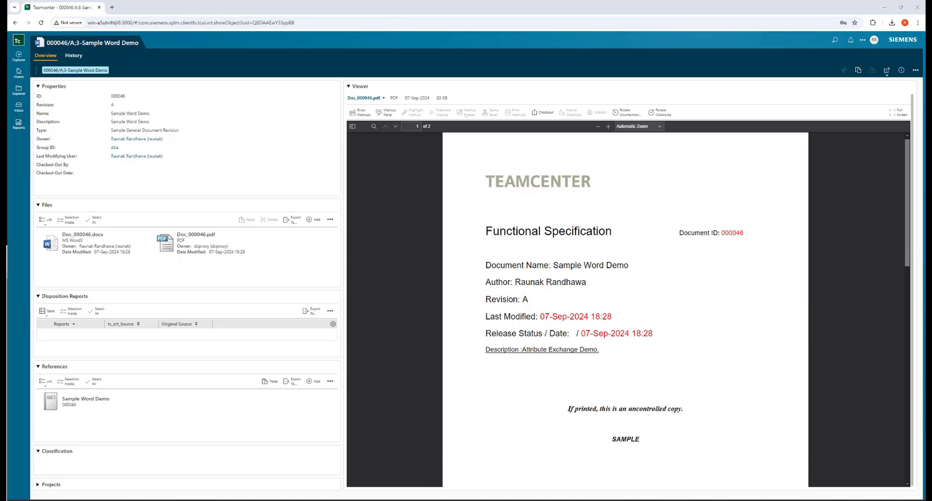
# Switch to Word and examine the custom entries in the advanced properties of Doc_000046.docx and the Document Name field on the title page.
pyautogui.click(384, 500)
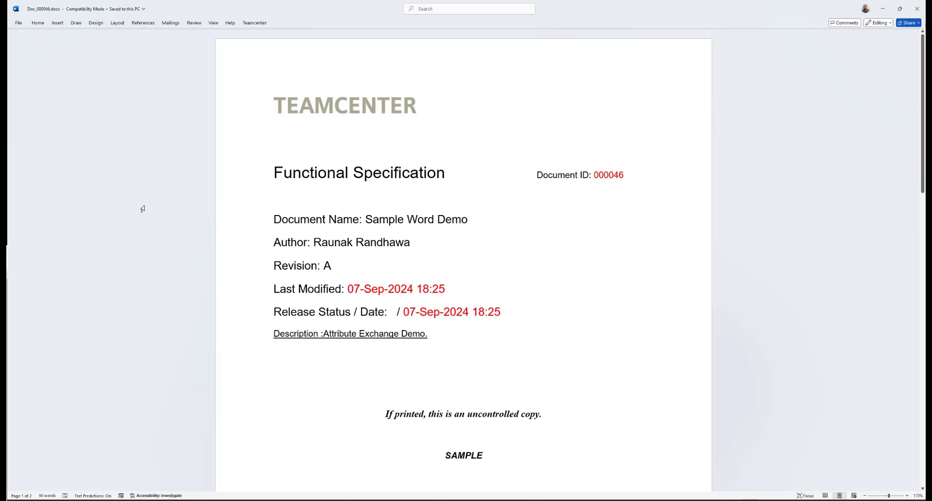
pyautogui.click(19, 24)
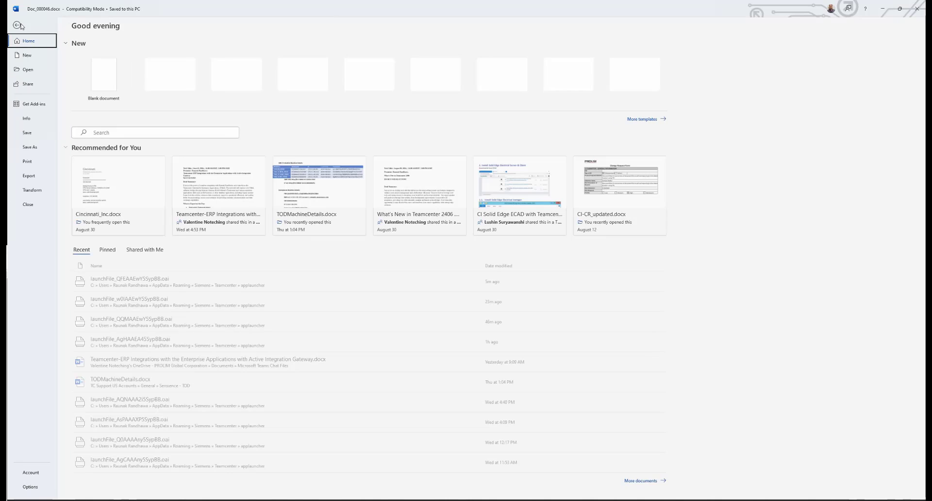
pyautogui.click(34, 119)
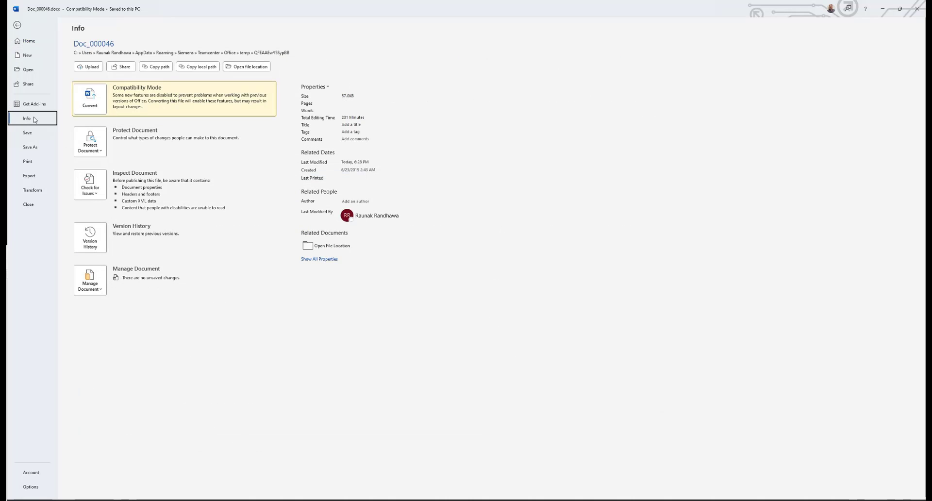
pyautogui.click(315, 87)
pyautogui.click(333, 106)
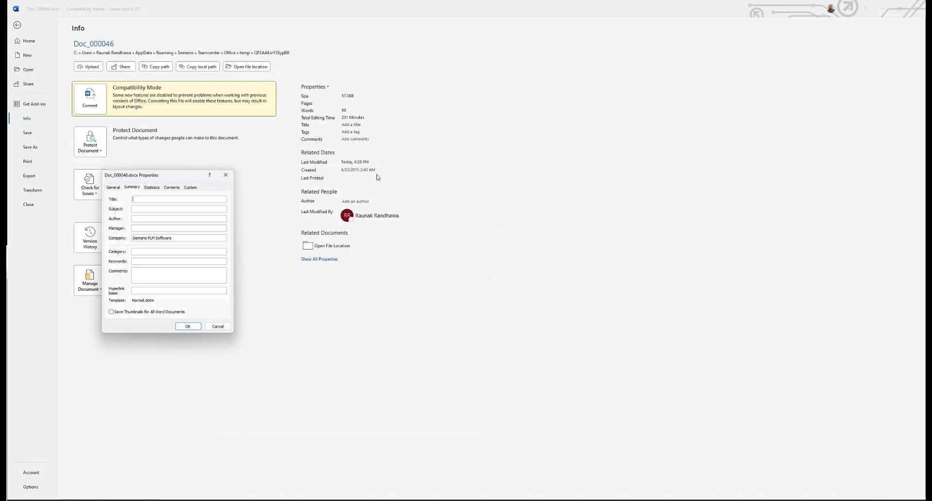
pyautogui.moveTo(192, 173); pyautogui.dragTo(401, 139)
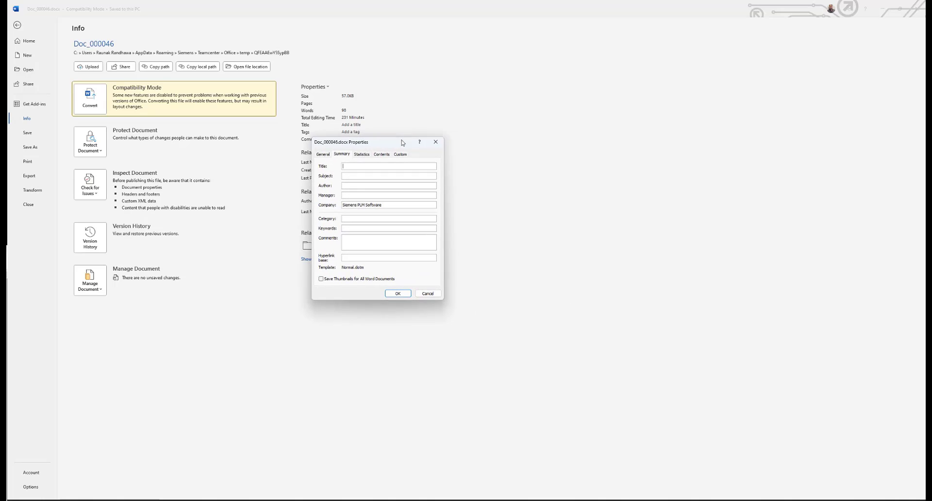
pyautogui.click(400, 154)
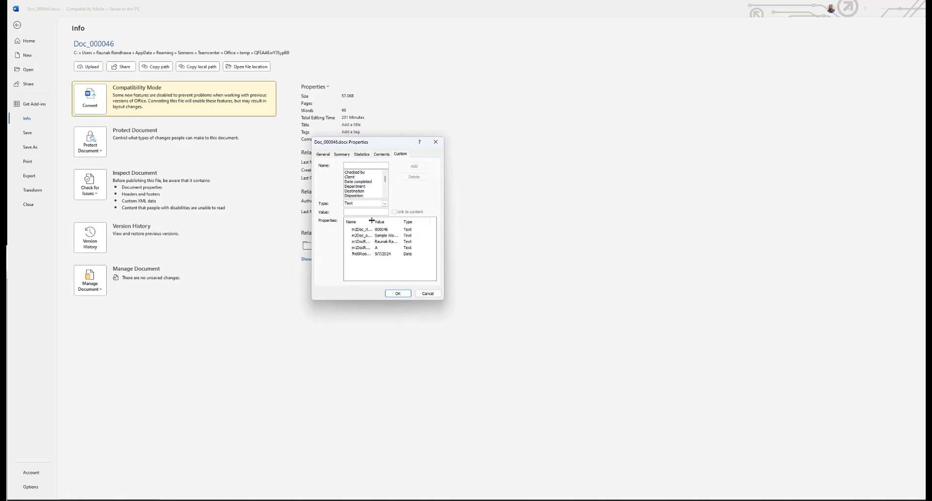
pyautogui.moveTo(372, 221); pyautogui.dragTo(403, 220)
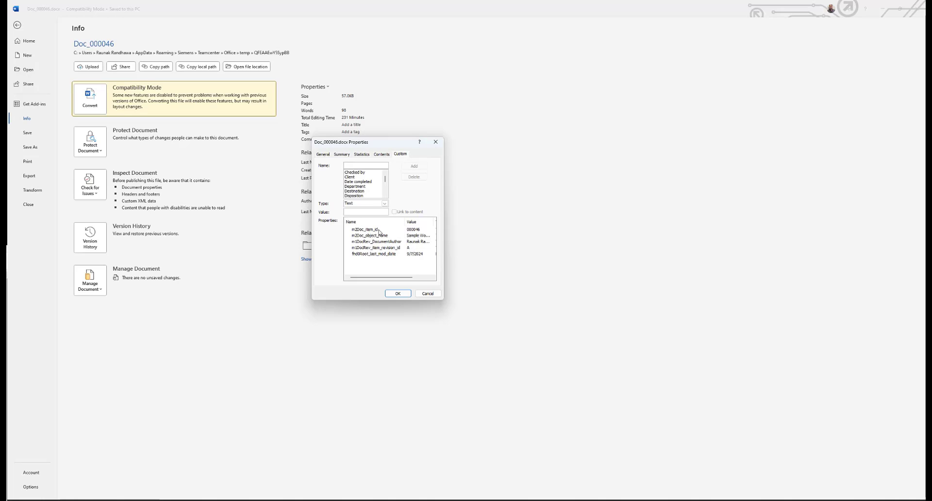
pyautogui.click(435, 142)
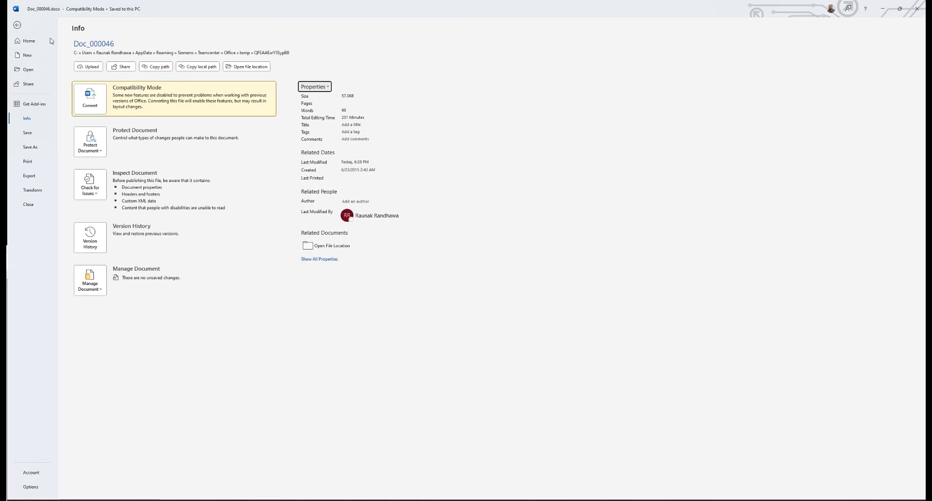
pyautogui.click(18, 25)
pyautogui.moveTo(366, 220); pyautogui.dragTo(389, 221)
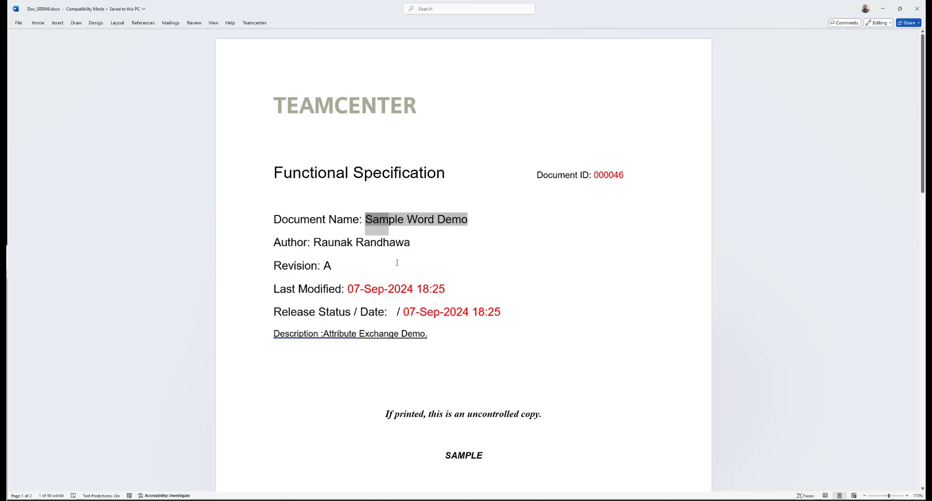
# Switch to Teamcenter in the browser and go to its home page.
pyautogui.click(884, 13)
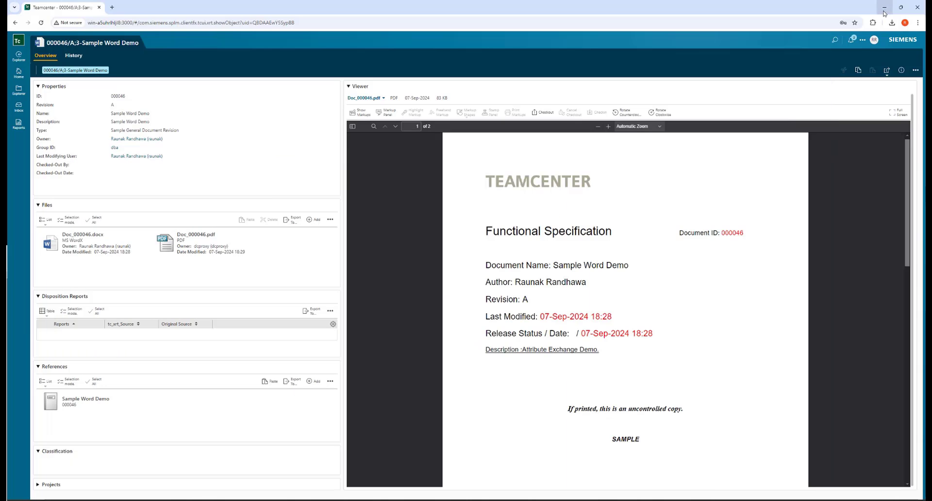
pyautogui.click(19, 58)
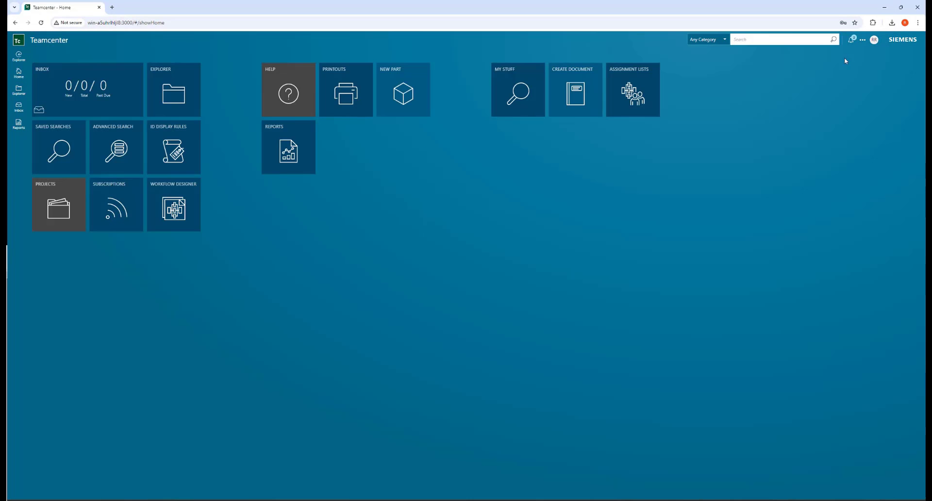
# Change the Teamcenter workspace to Active Admin.
pyautogui.click(874, 40)
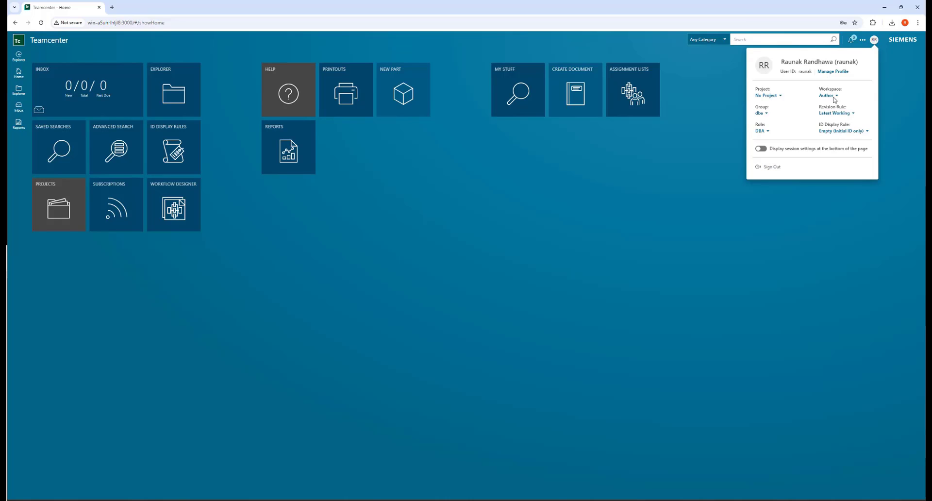
pyautogui.click(833, 96)
pyautogui.click(840, 103)
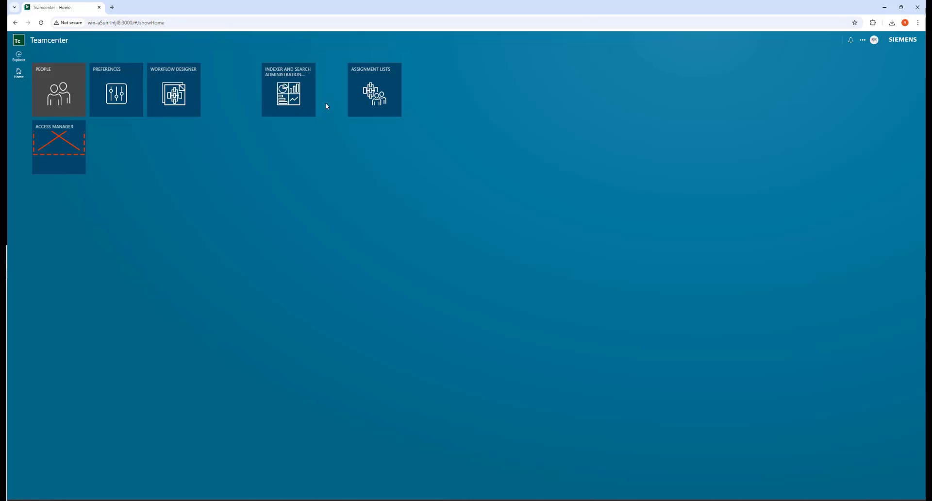
# Set the Teamcenter workspace to Active Architect in the user profile settings.
pyautogui.click(863, 41)
pyautogui.click(878, 50)
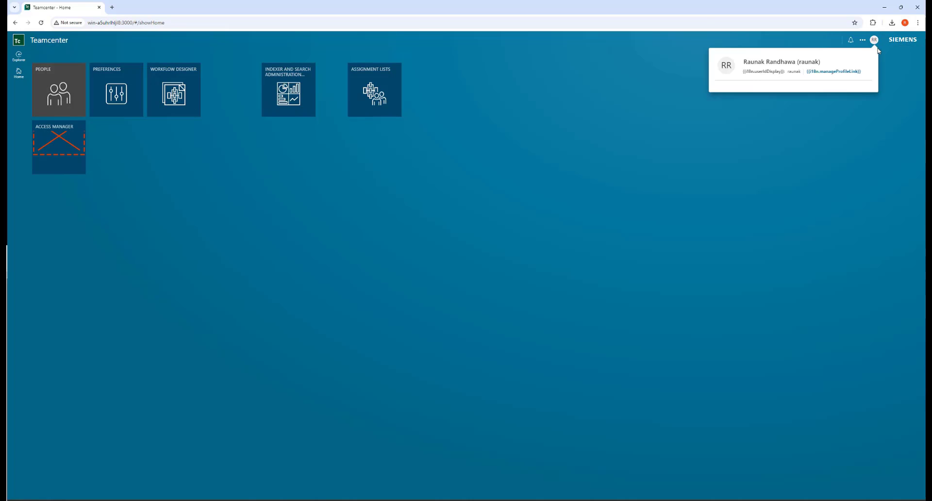
pyautogui.click(835, 96)
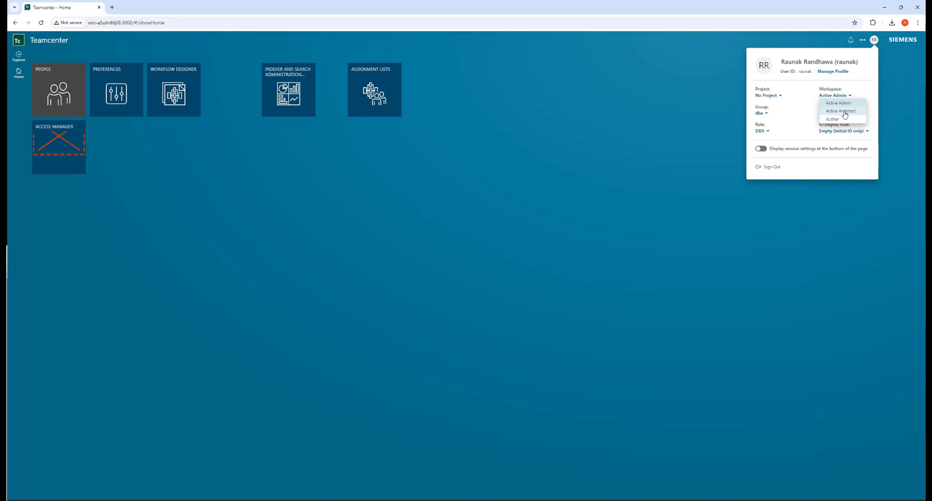
pyautogui.click(844, 112)
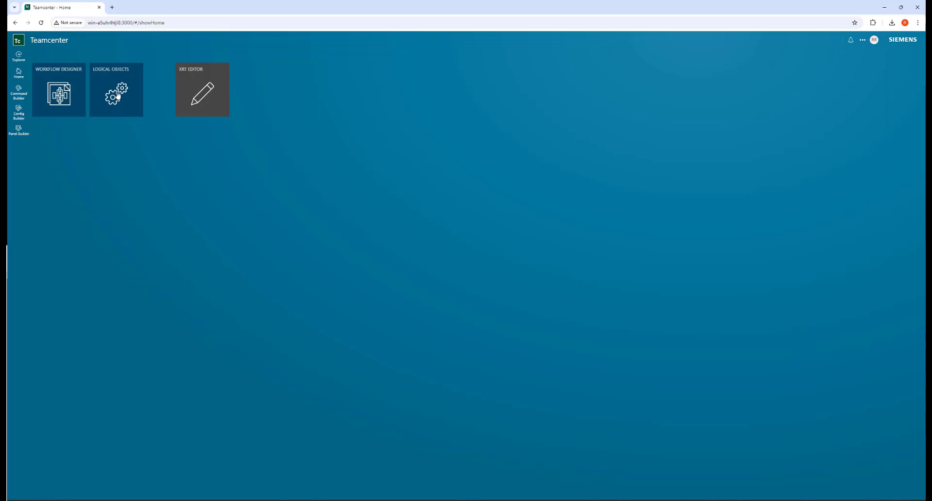
# Open the DMSampleLODocAttach logical object, widen its details and examine its members and presented properties.
pyautogui.click(118, 95)
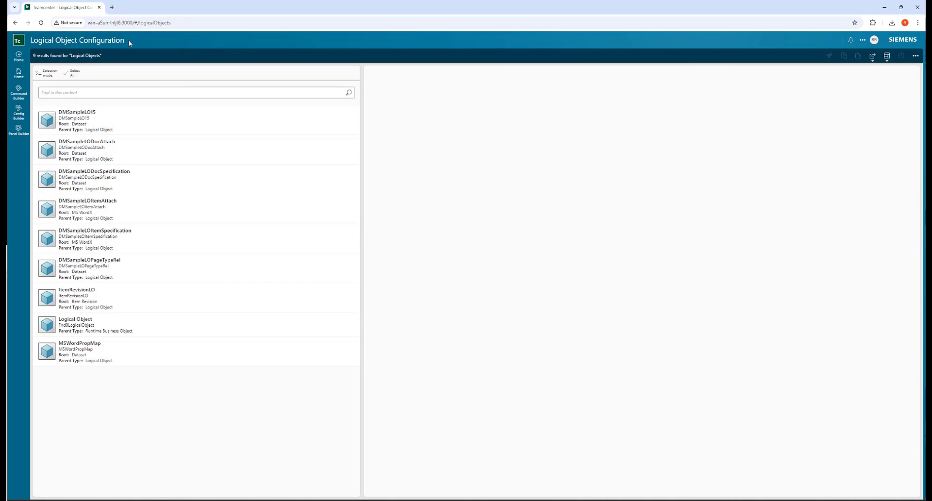
pyautogui.click(112, 148)
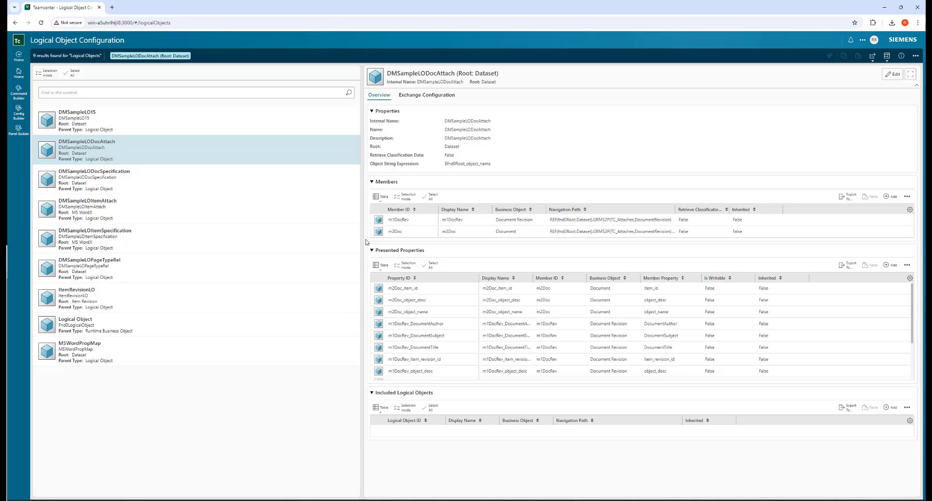
pyautogui.moveTo(363, 242); pyautogui.dragTo(248, 244)
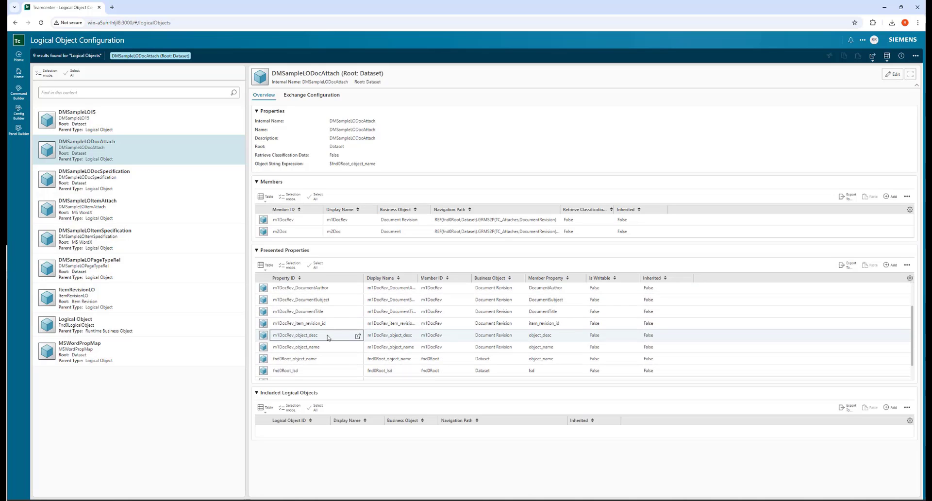
pyautogui.scroll(-1, 342, 301)
pyautogui.scroll(1, 342, 301)
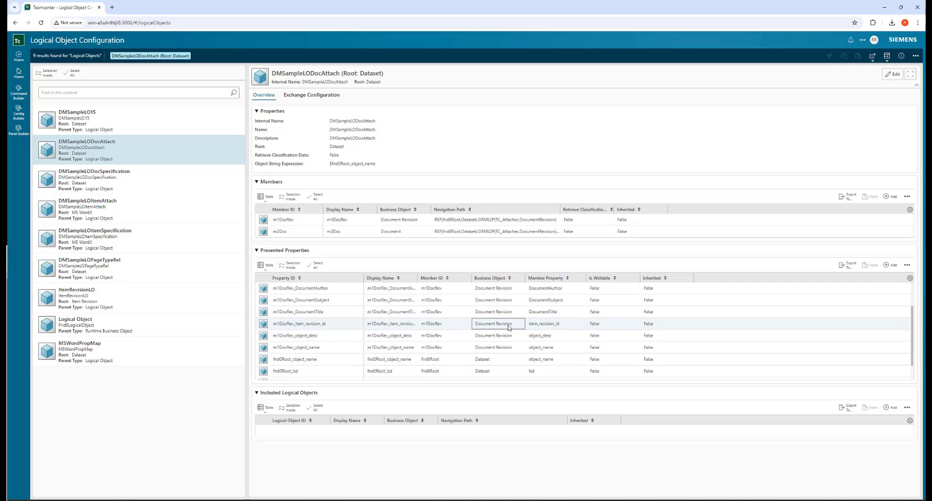
pyautogui.scroll(-3, 492, 362)
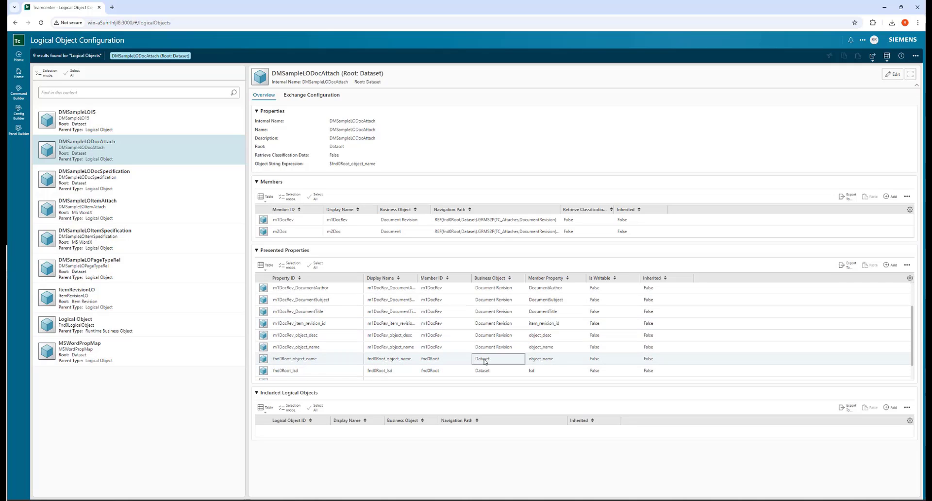
pyautogui.scroll(-2, 333, 367)
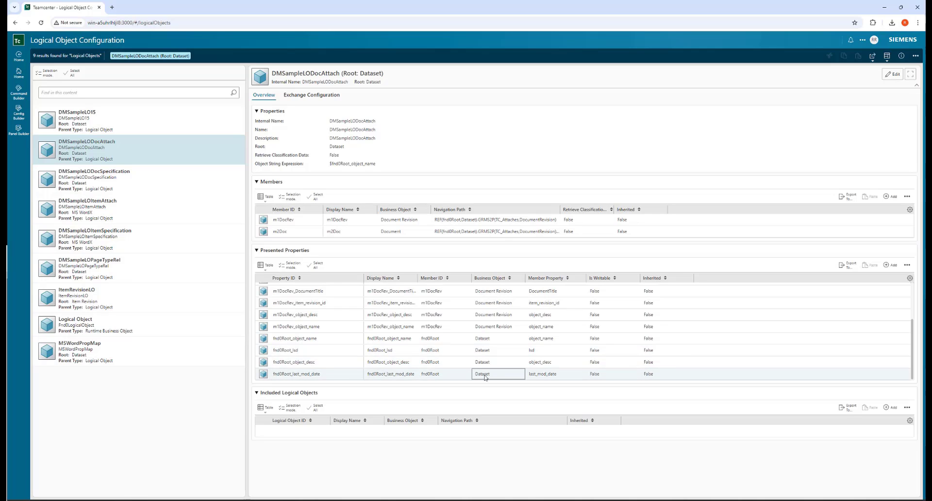
pyautogui.scroll(3, 486, 375)
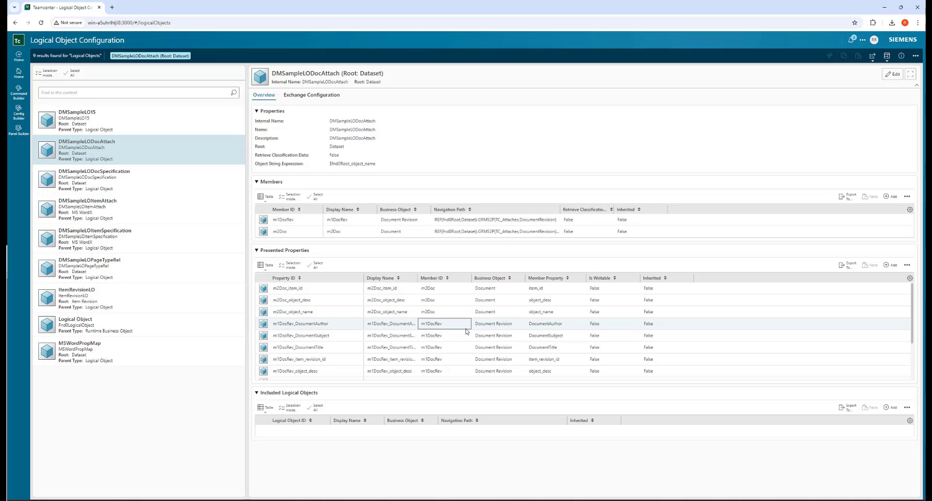
# Return to the Teamcenter home page and set the workspace back to Author.
pyautogui.click(19, 59)
pyautogui.click(874, 39)
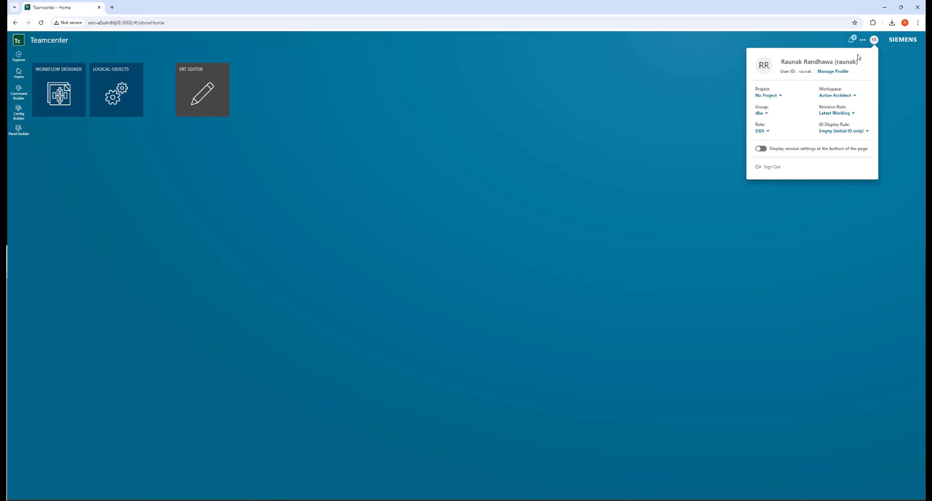
pyautogui.click(841, 97)
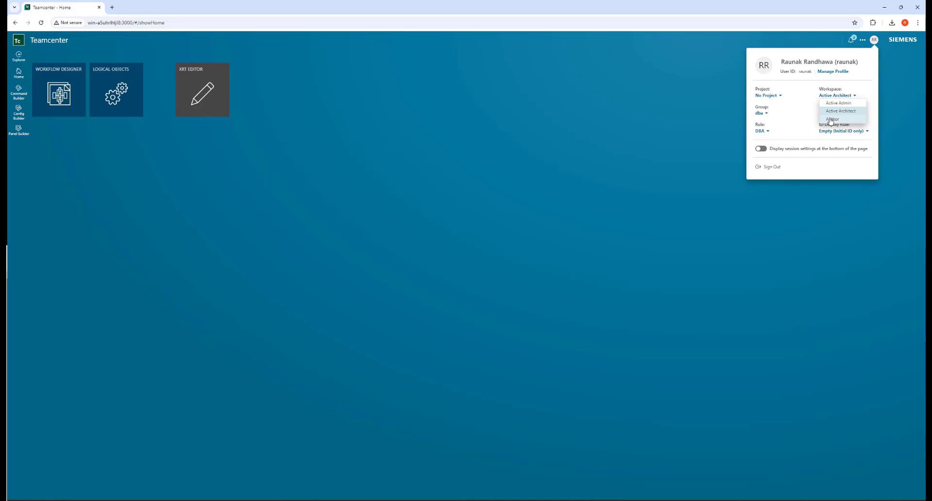
pyautogui.click(831, 119)
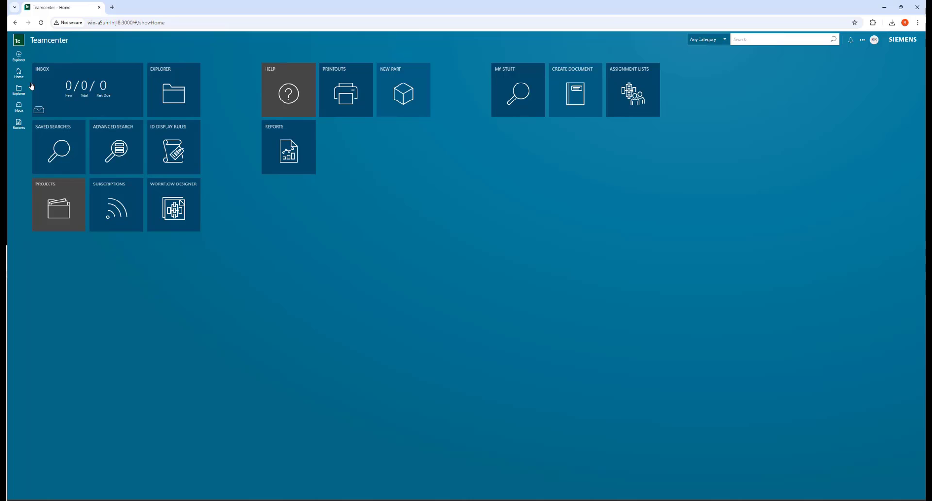
# Open the Sample Word Demo revision from the DM Demo folder and display its files as a table.
pyautogui.click(175, 97)
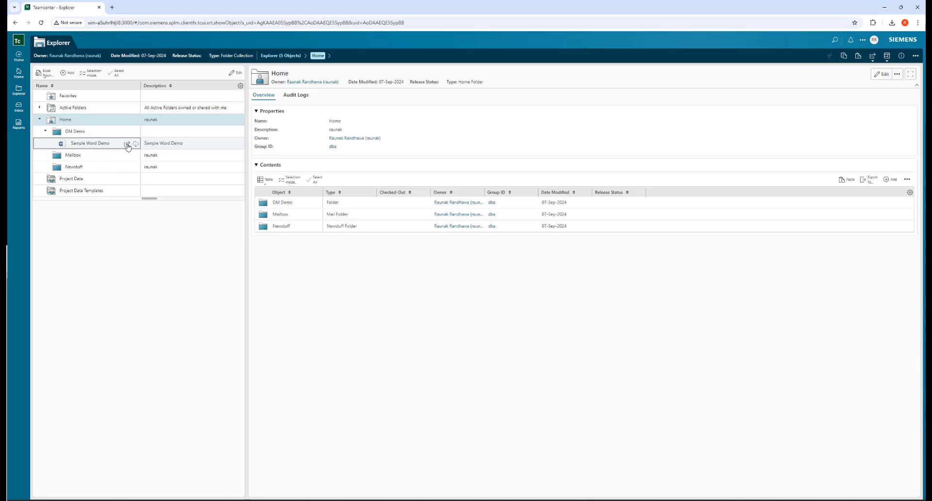
pyautogui.click(127, 145)
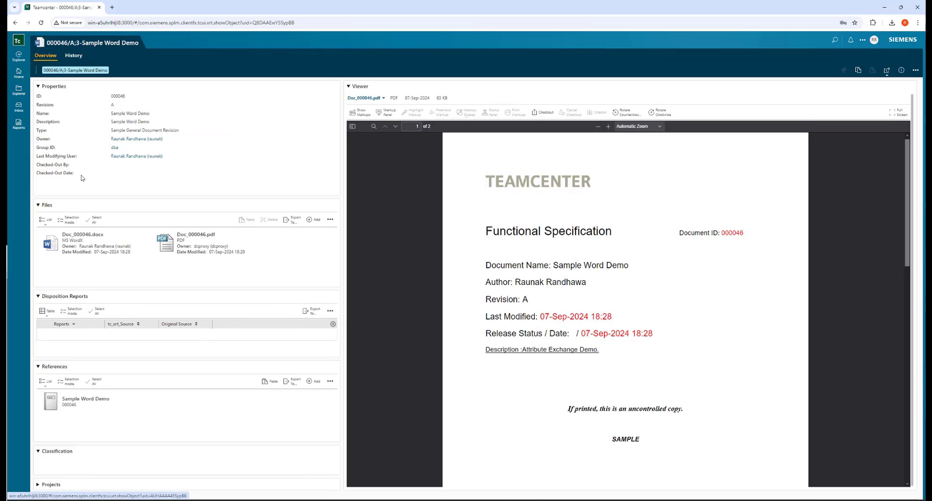
pyautogui.click(44, 219)
pyautogui.click(59, 245)
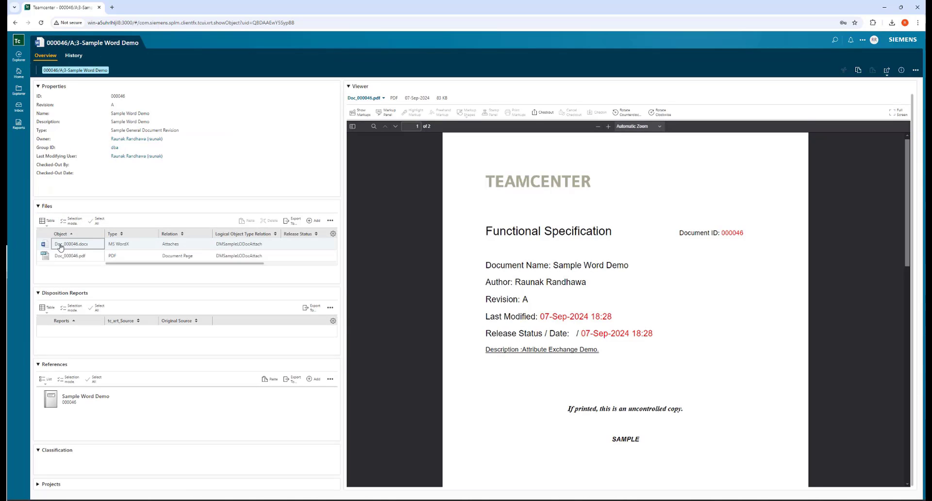
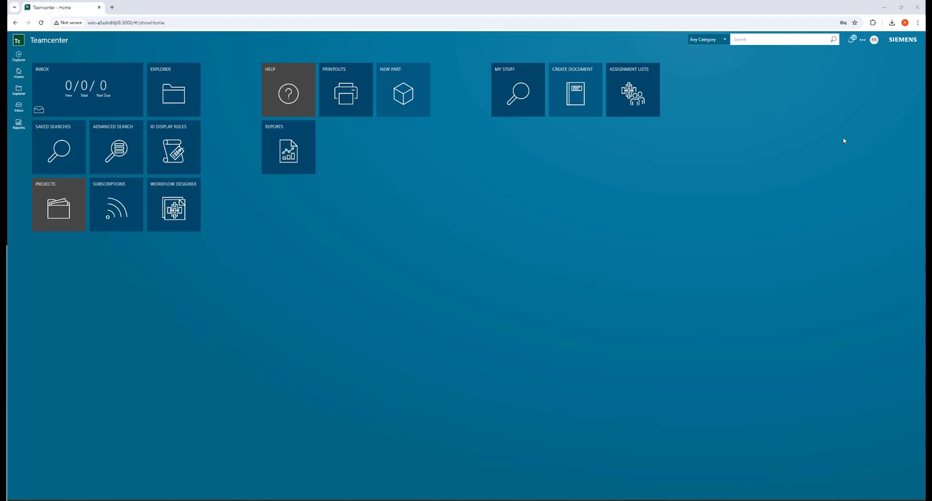
# Check the session settings in the user profile and expand the DM Demo folder in the Explorer.
pyautogui.click(874, 40)
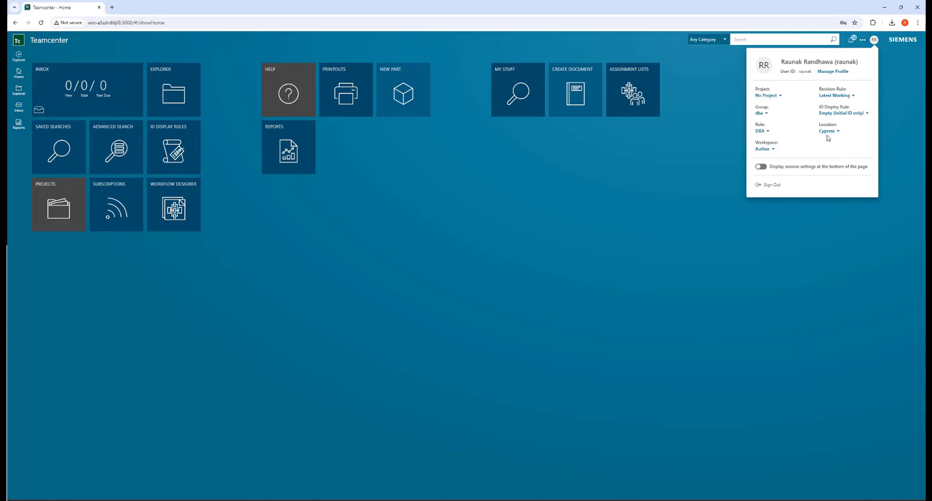
pyautogui.click(337, 263)
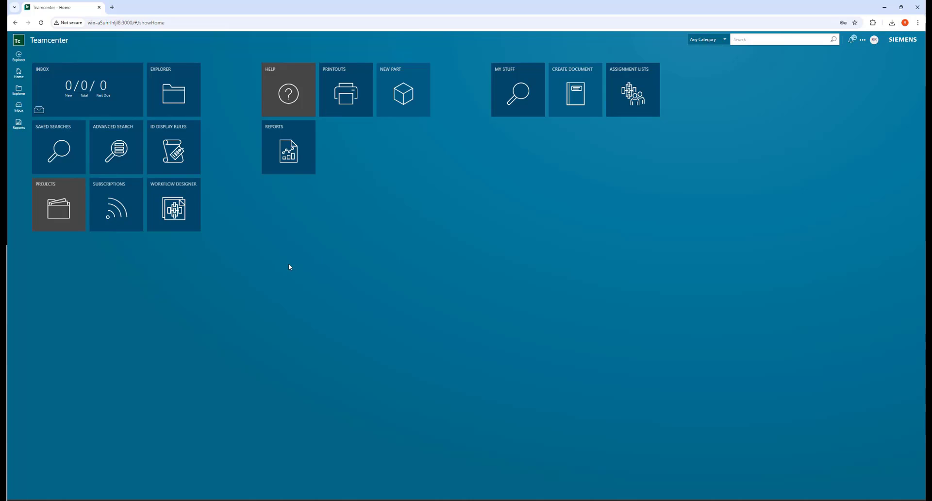
pyautogui.click(181, 109)
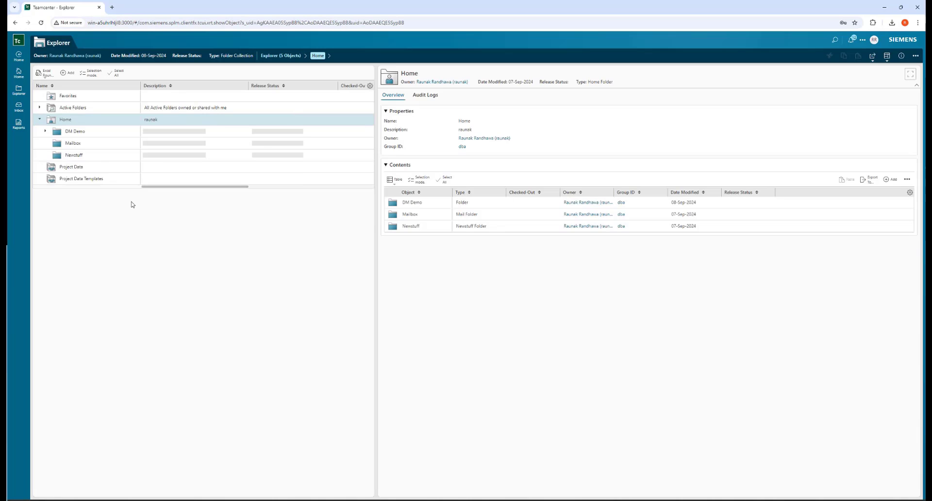
pyautogui.doubleClick(80, 132)
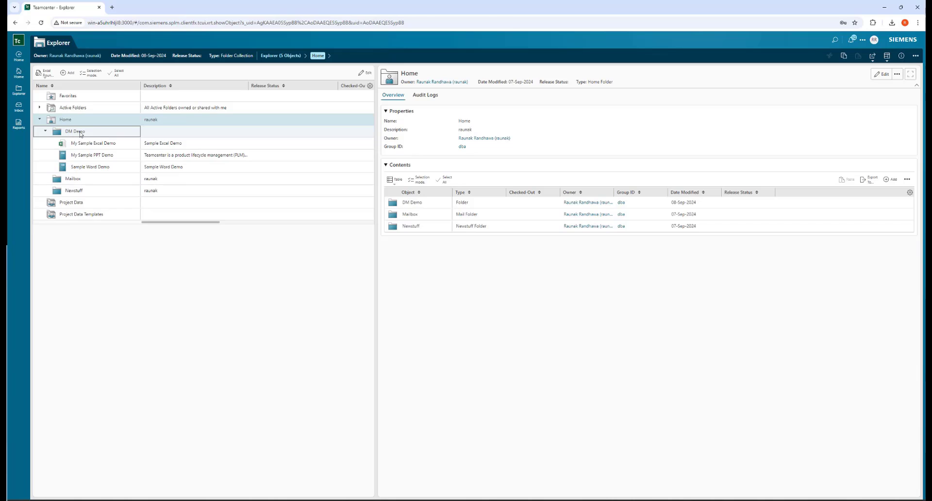
# Start adding a Sample General Document to the DM Demo folder, examine the available Document Subject options and close the form without creating it.
pyautogui.click(916, 56)
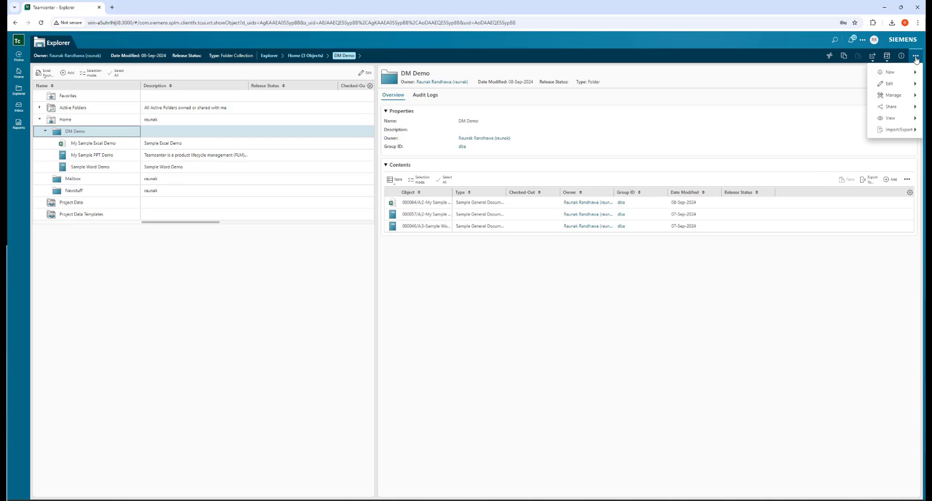
pyautogui.moveTo(896, 73)
pyautogui.click(835, 79)
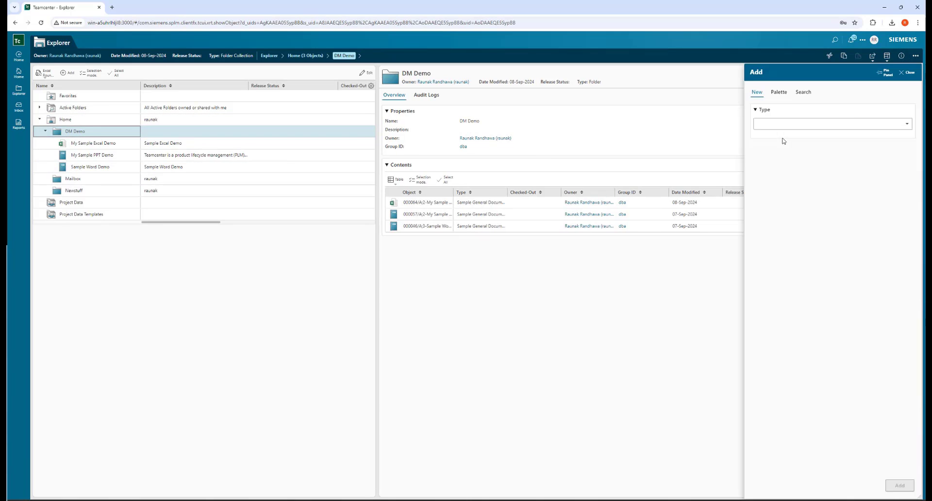
pyautogui.click(775, 146)
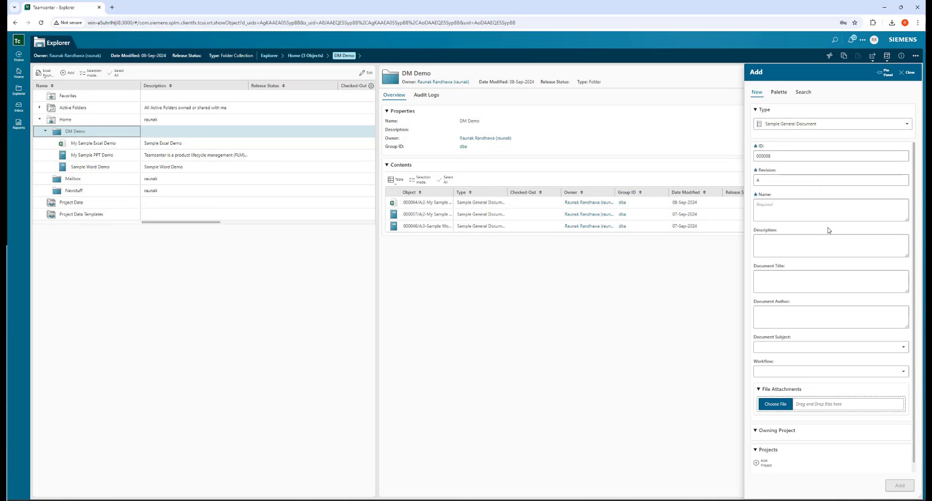
pyautogui.scroll(-1, 797, 301)
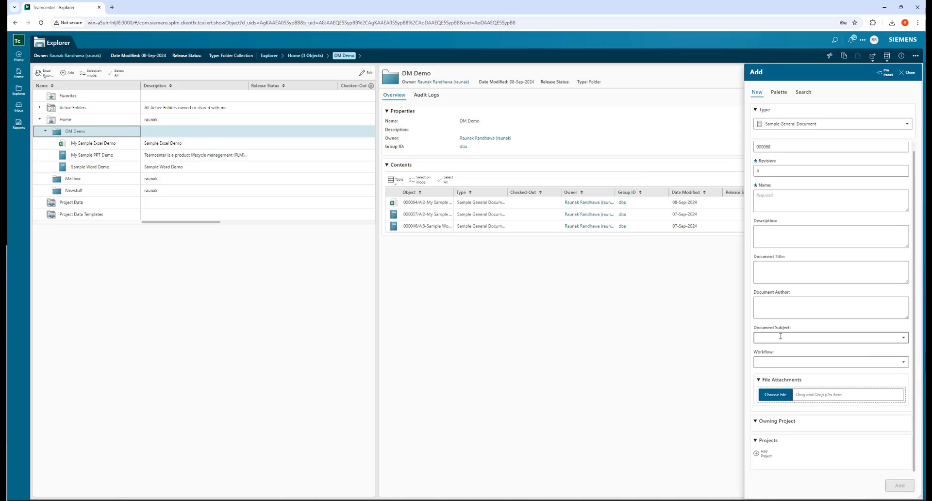
pyautogui.click(904, 339)
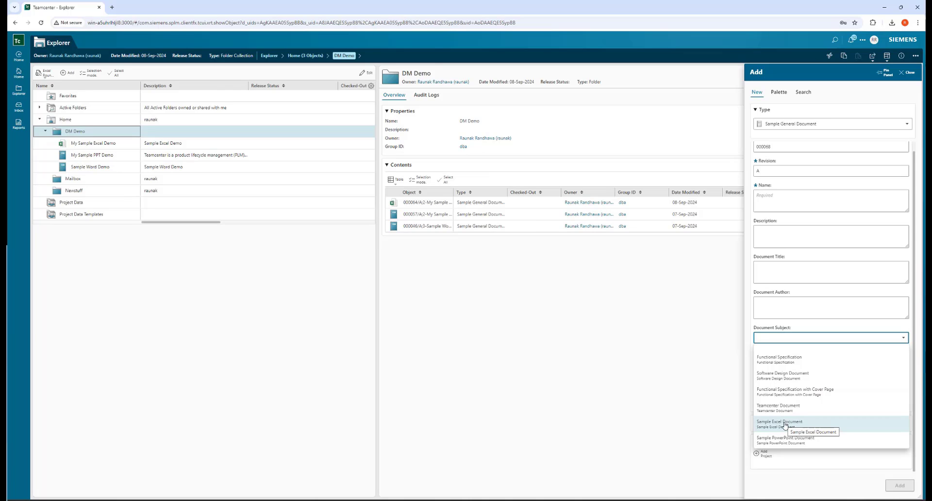
pyautogui.click(906, 72)
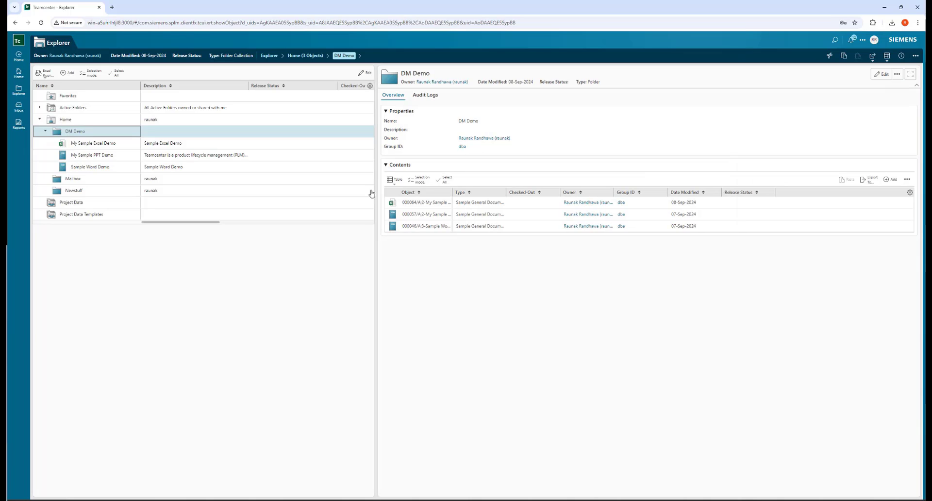
# Open the My Sample Excel Demo revision on its own page and highlight its Document Subject value.
pyautogui.click(116, 146)
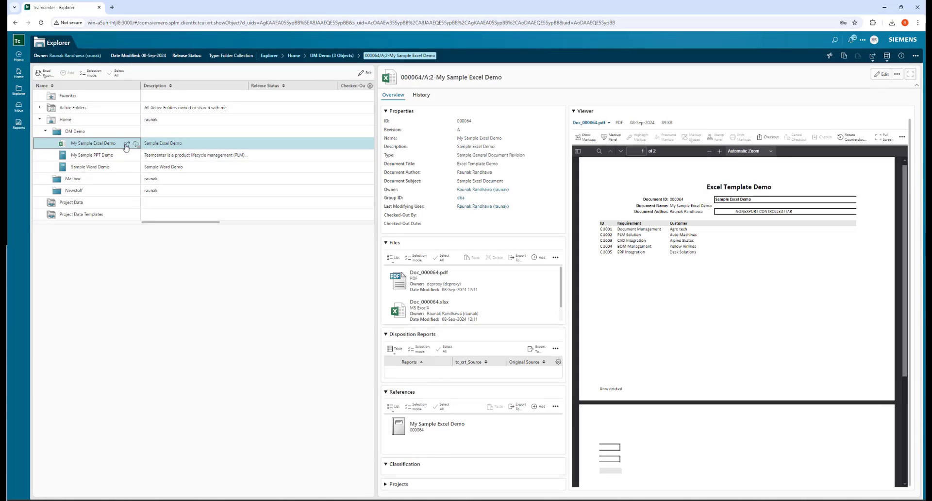
pyautogui.click(126, 145)
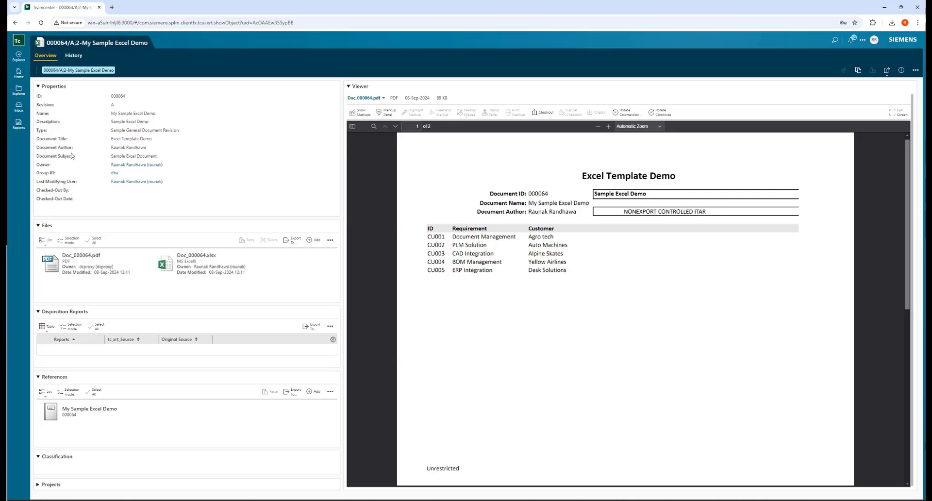
pyautogui.moveTo(111, 158); pyautogui.dragTo(157, 157)
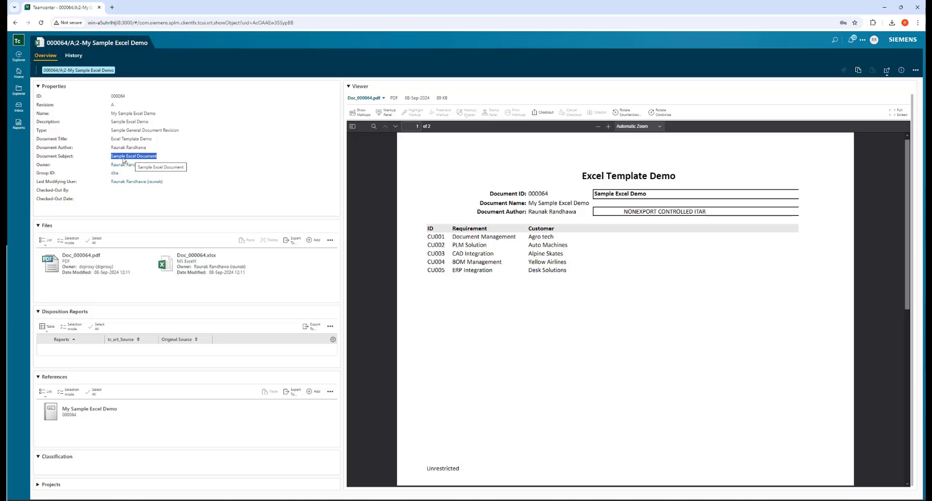
# Open the revision's Doc_000064.xlsx file in the Office client and check it out without a change ID or reason.
pyautogui.click(206, 270)
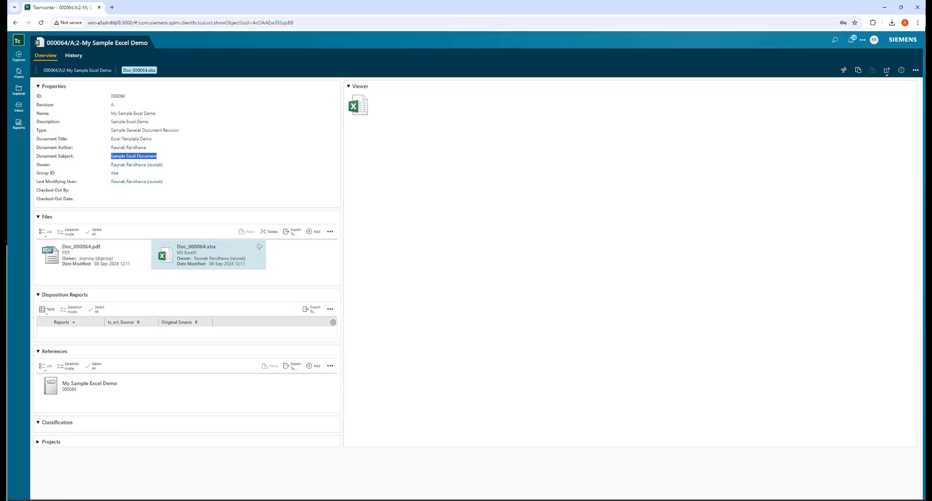
pyautogui.click(886, 70)
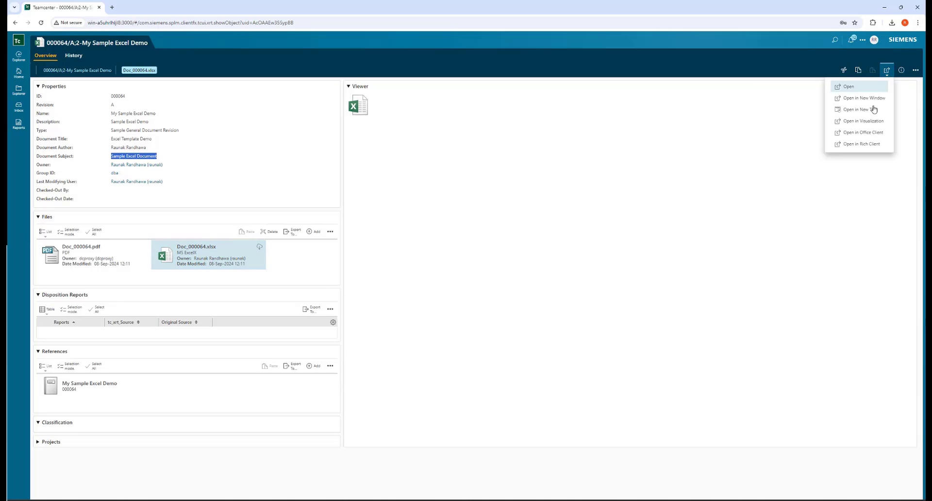
pyautogui.click(870, 138)
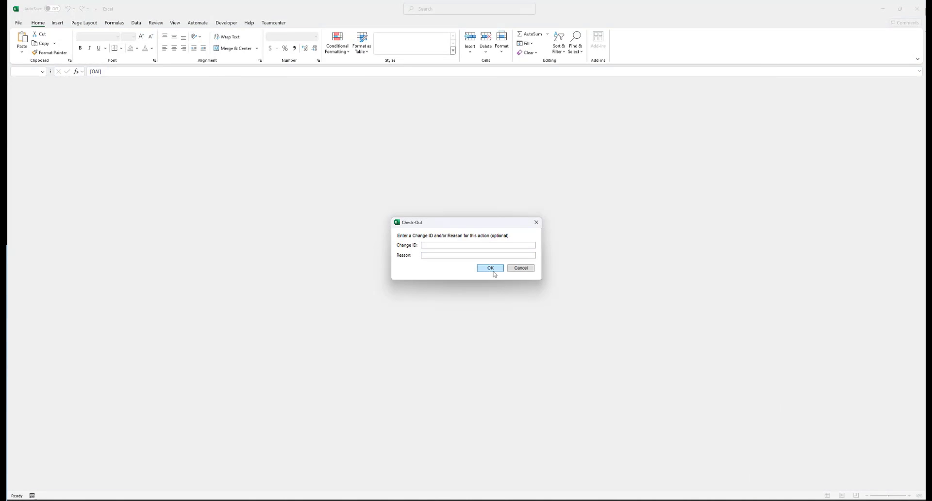
pyautogui.click(491, 269)
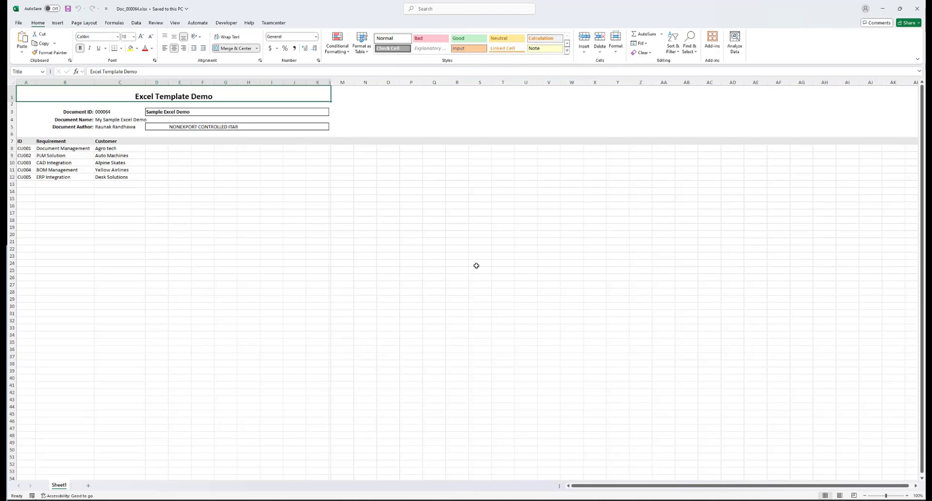
# Examine the requirement and customer rows in A8:C12 and the Document ID cell of the Excel sheet.
pyautogui.click(125, 151)
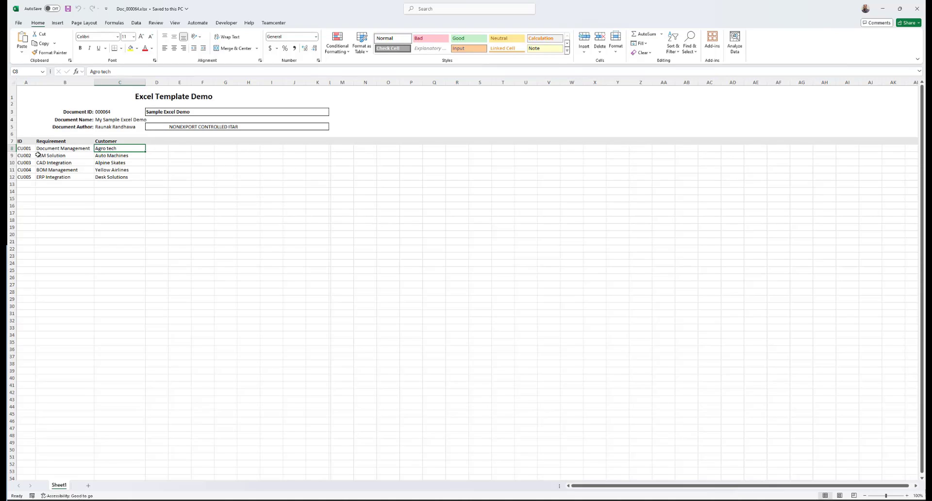
pyautogui.moveTo(24, 150); pyautogui.dragTo(116, 177)
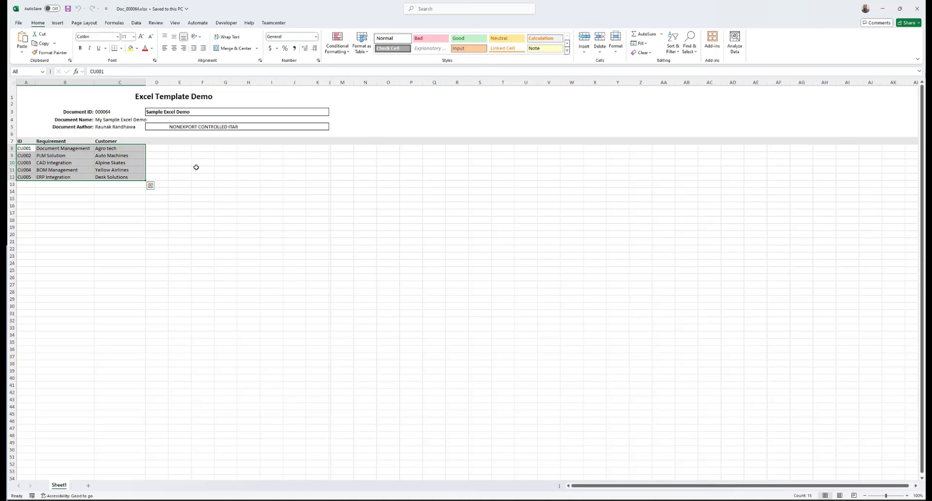
pyautogui.click(197, 167)
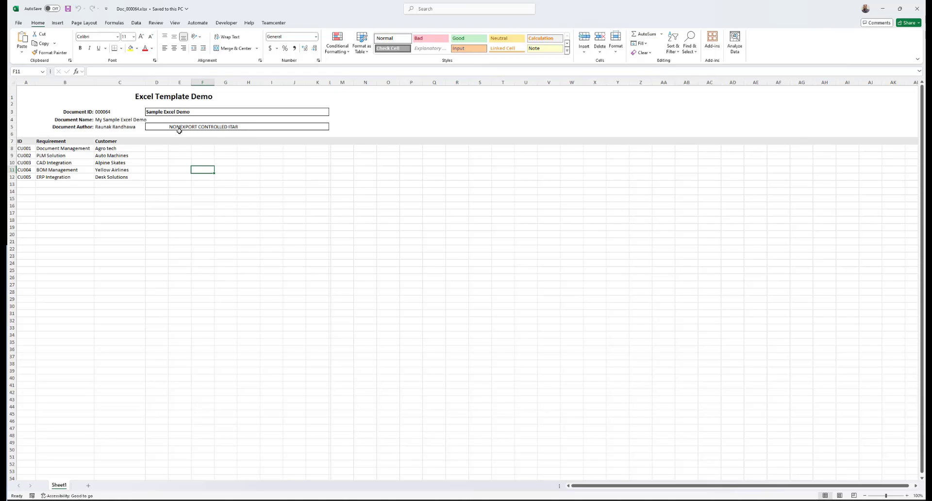
pyautogui.click(96, 111)
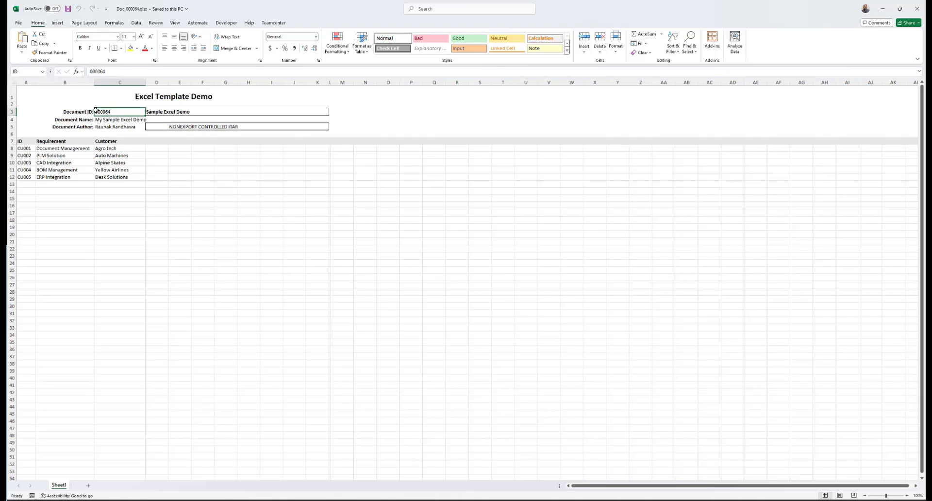
# Examine the custom properties in the workbook's advanced properties, widening the name column, and return to the sheet.
pyautogui.click(18, 23)
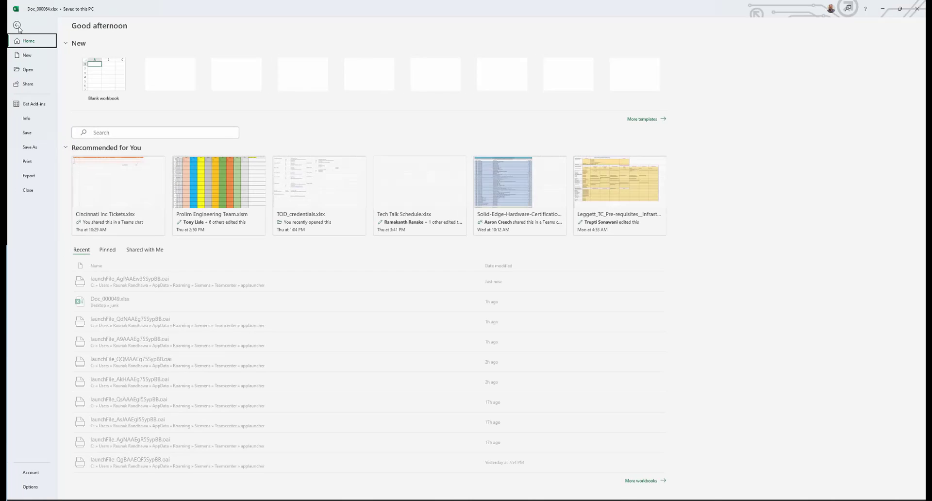
pyautogui.click(27, 120)
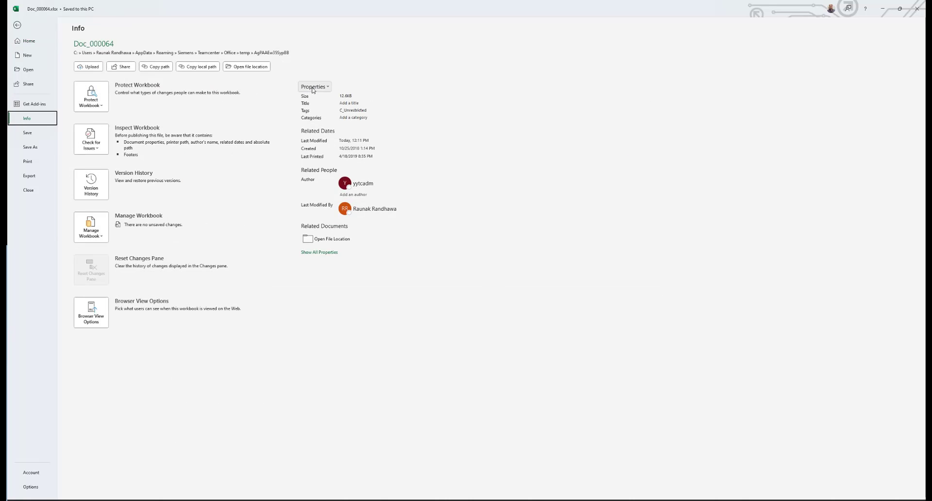
pyautogui.click(313, 87)
pyautogui.click(330, 100)
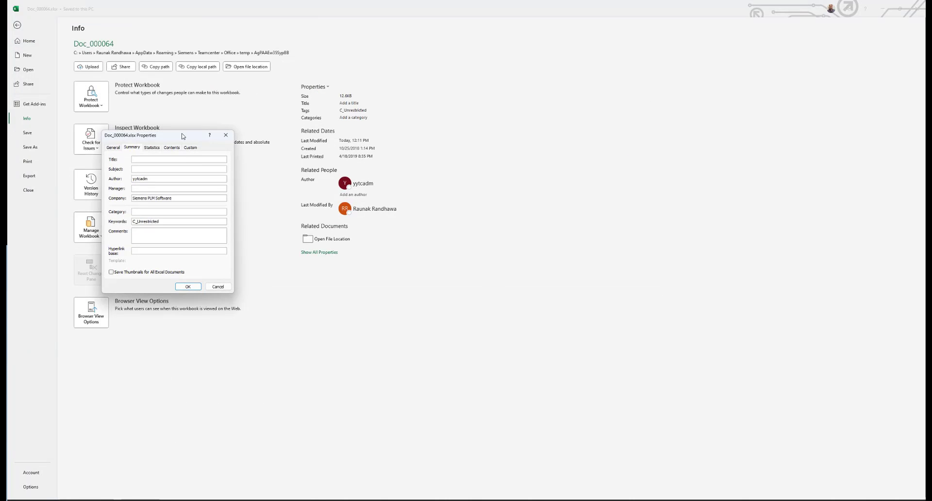
pyautogui.moveTo(184, 136); pyautogui.dragTo(484, 140)
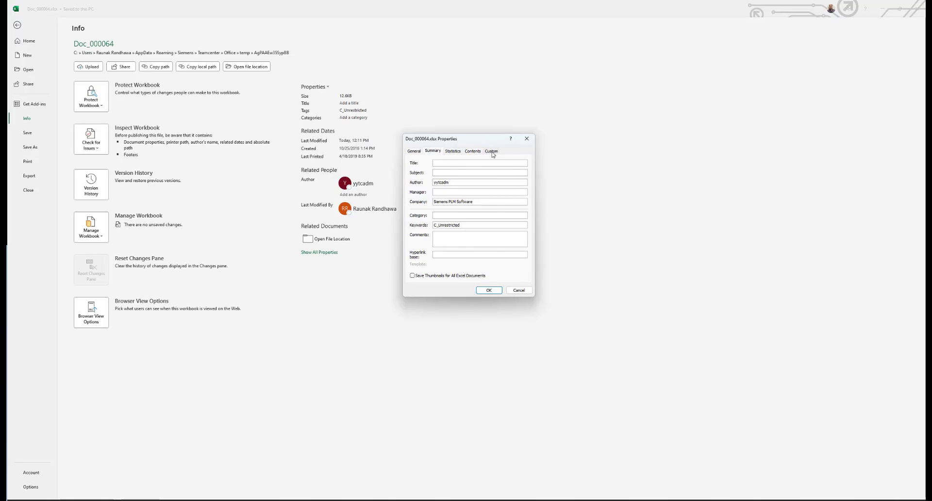
pyautogui.click(492, 151)
pyautogui.moveTo(464, 218); pyautogui.dragTo(495, 218)
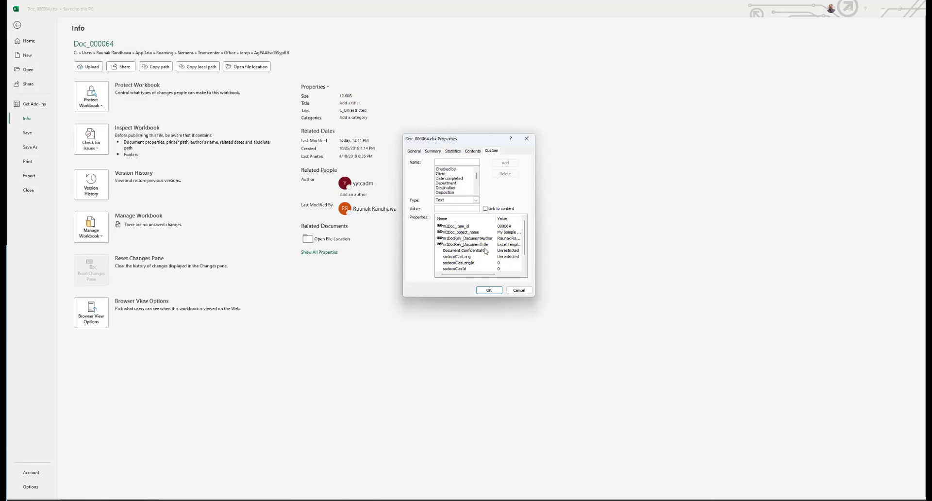
pyautogui.scroll(-1, 486, 246)
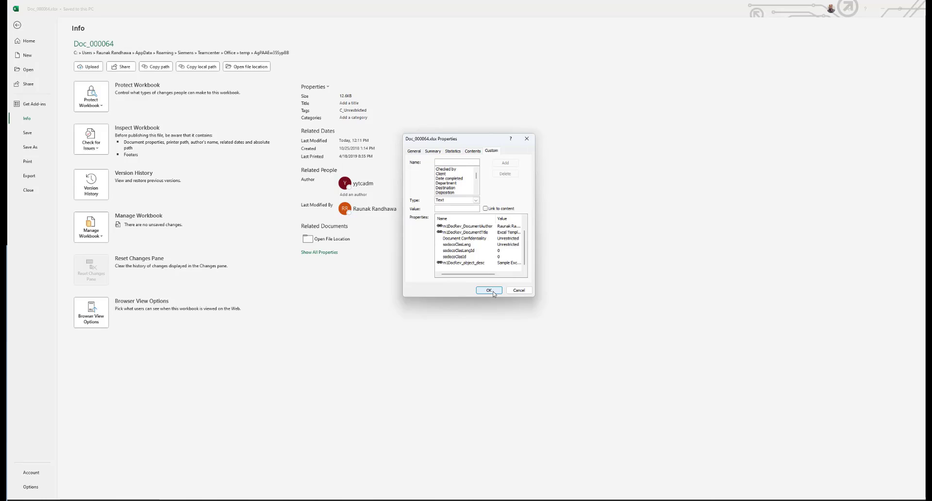
pyautogui.scroll(1, 526, 226)
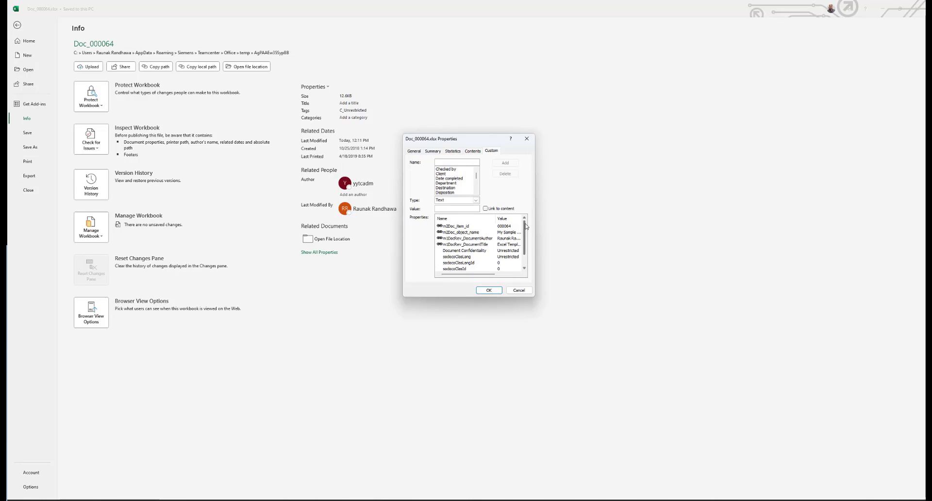
pyautogui.click(527, 138)
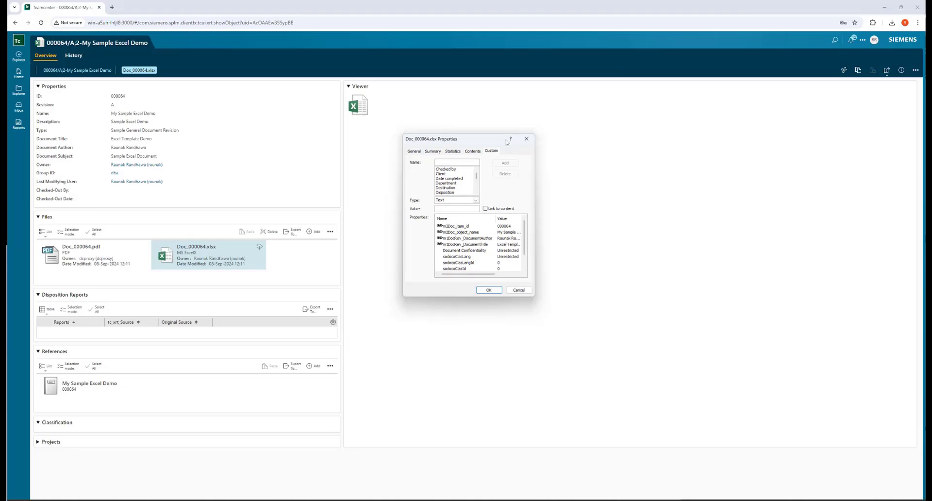
pyautogui.click(15, 28)
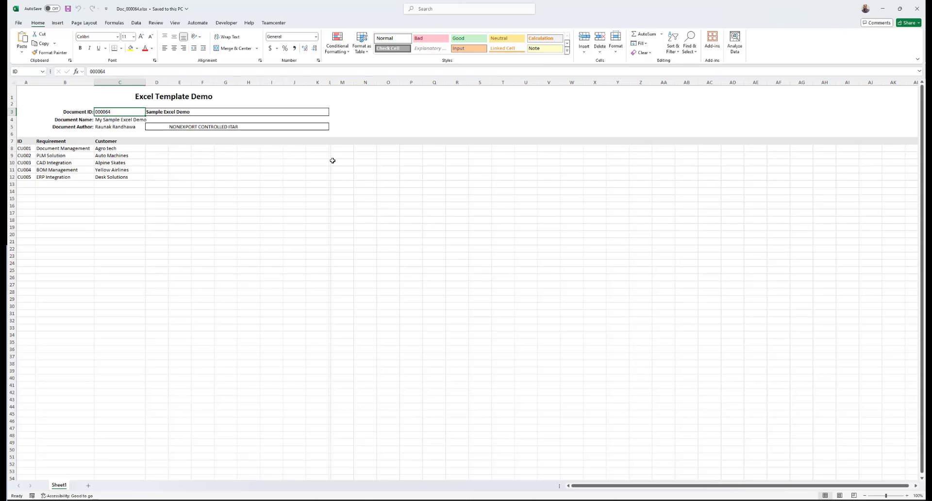
# Open the Name Manager for the workbook and widen its Name column to read the defined names in full.
pyautogui.click(176, 23)
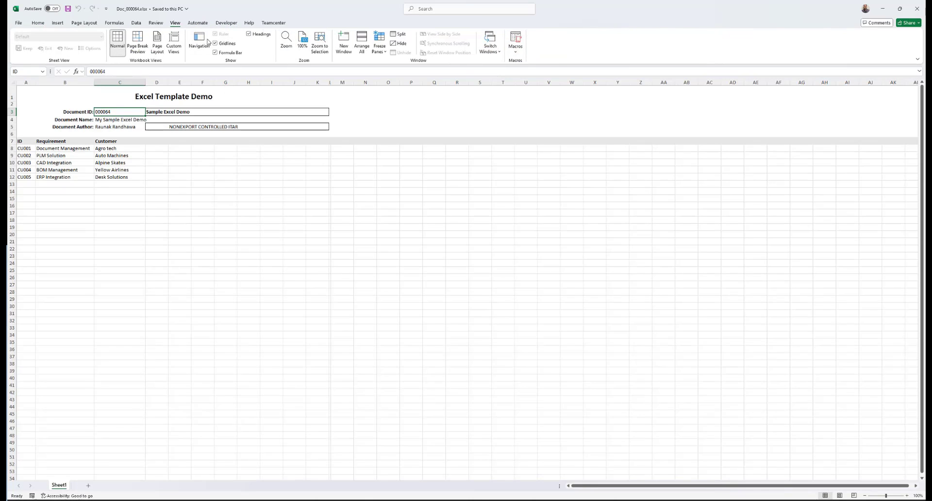
pyautogui.click(114, 22)
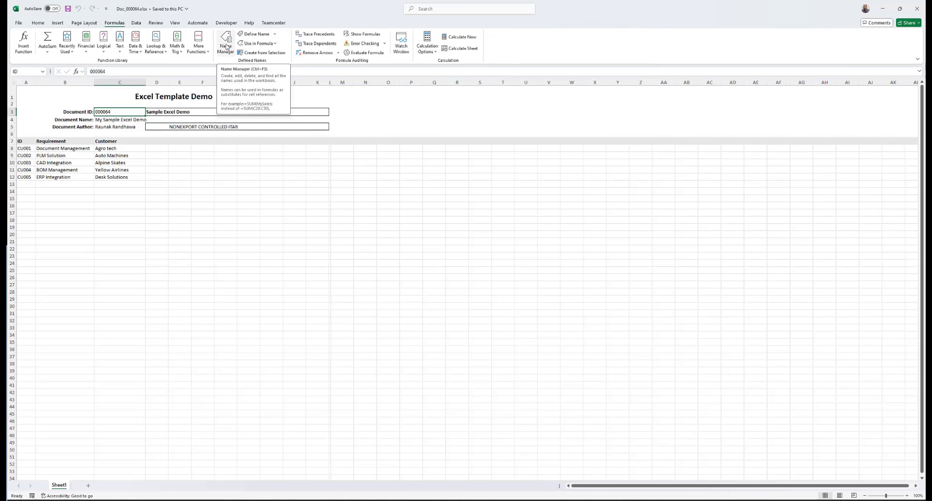
pyautogui.click(227, 47)
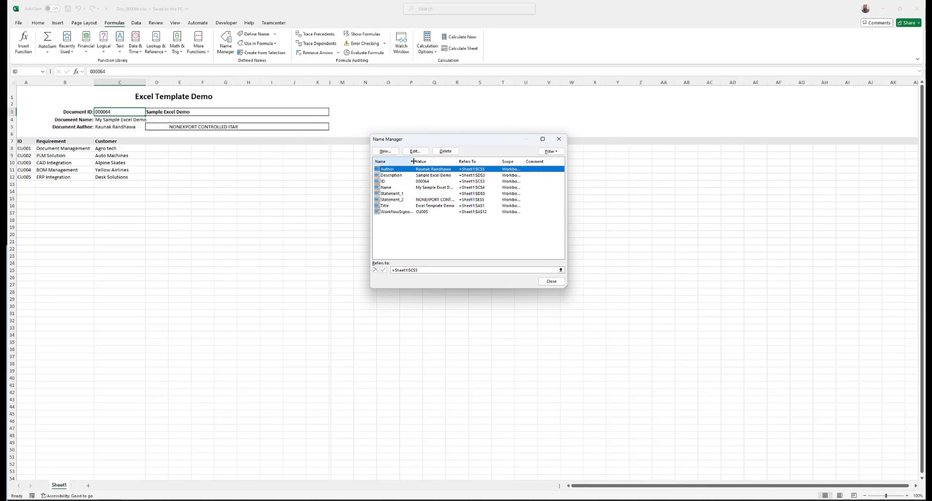
pyautogui.moveTo(413, 161); pyautogui.dragTo(431, 162)
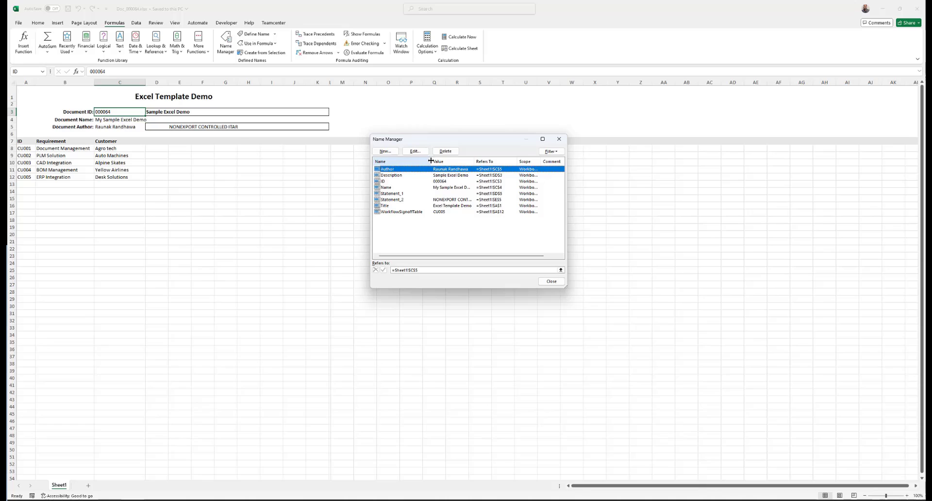
# Check which cell the Description name refers to and close the Name Manager.
pyautogui.click(400, 175)
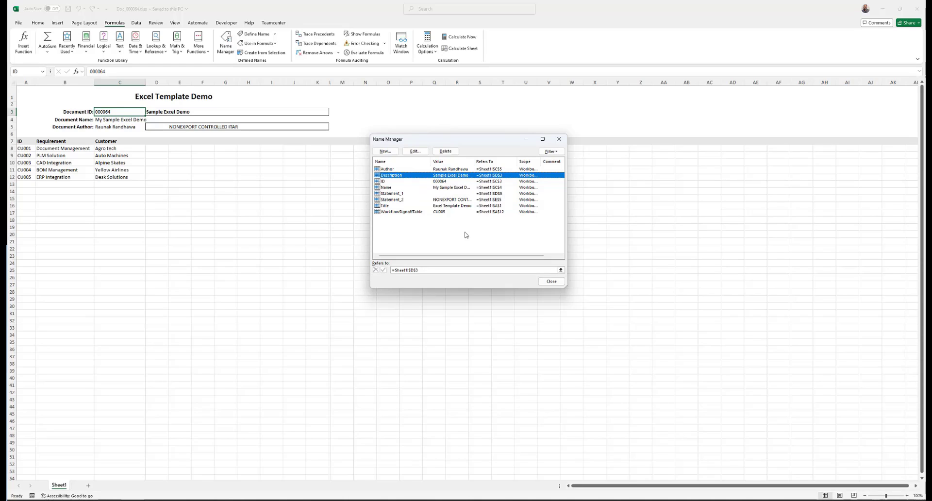
pyautogui.click(560, 140)
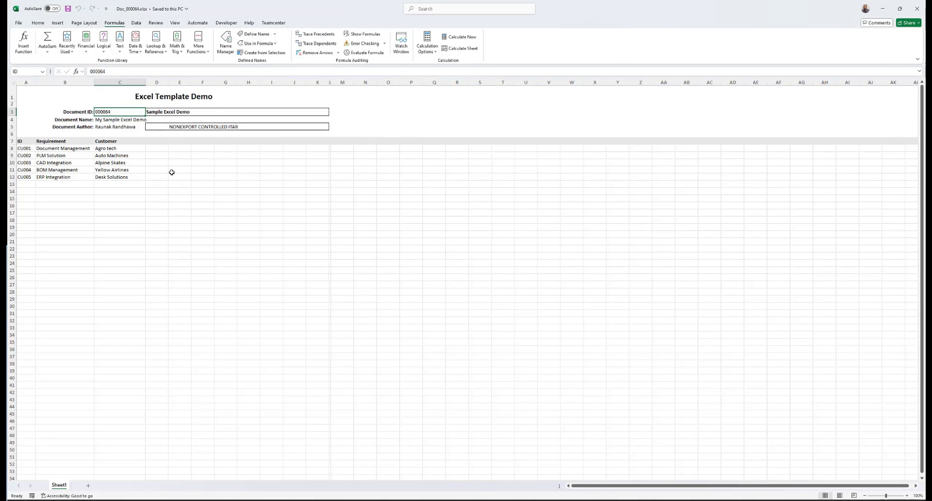
# Examine how the custom property m2Doc_item_id links to its source name in the workbook's advanced properties, and return to the sheet.
pyautogui.click(18, 23)
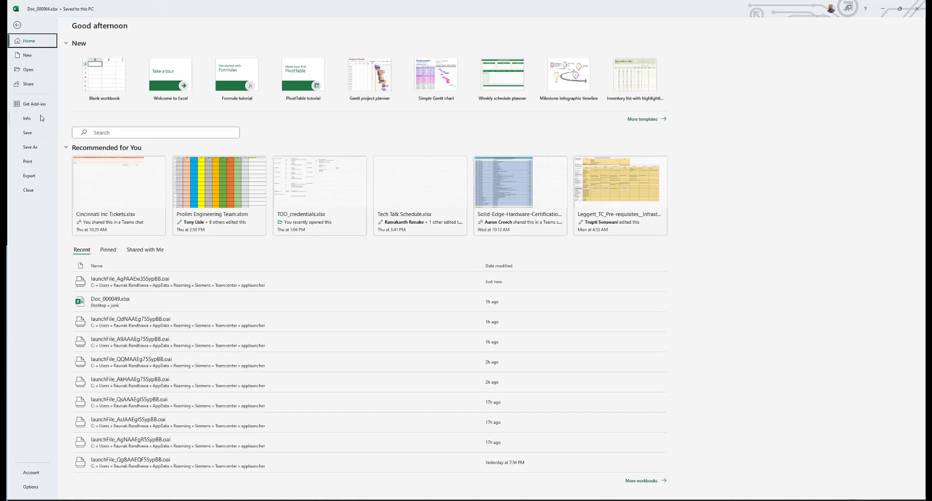
pyautogui.click(27, 119)
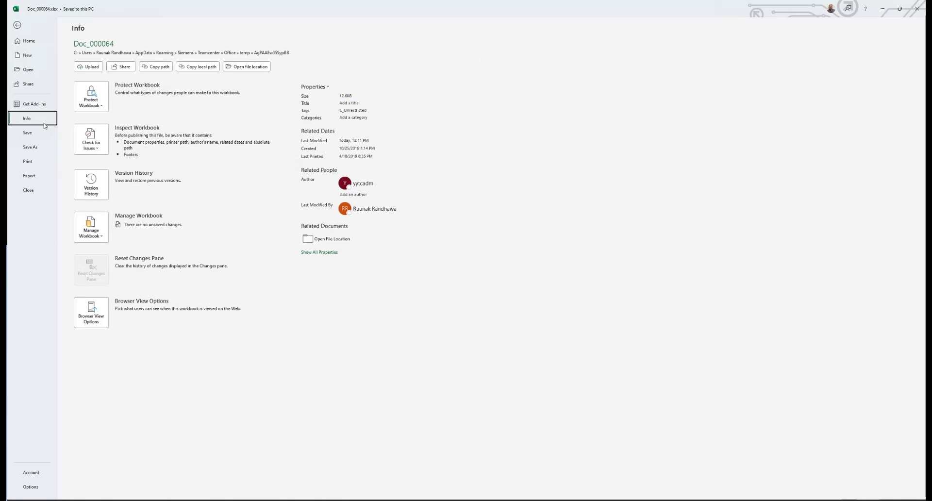
pyautogui.click(315, 86)
pyautogui.click(326, 106)
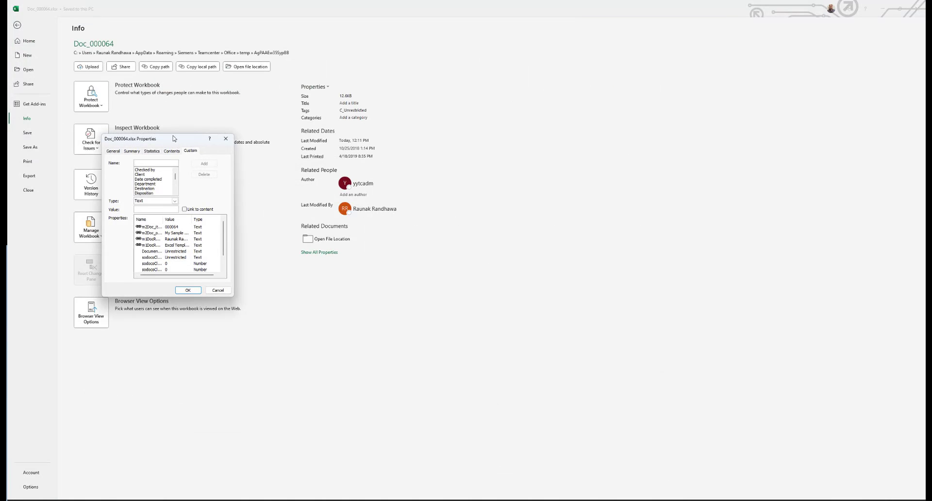
pyautogui.moveTo(175, 137); pyautogui.dragTo(503, 155)
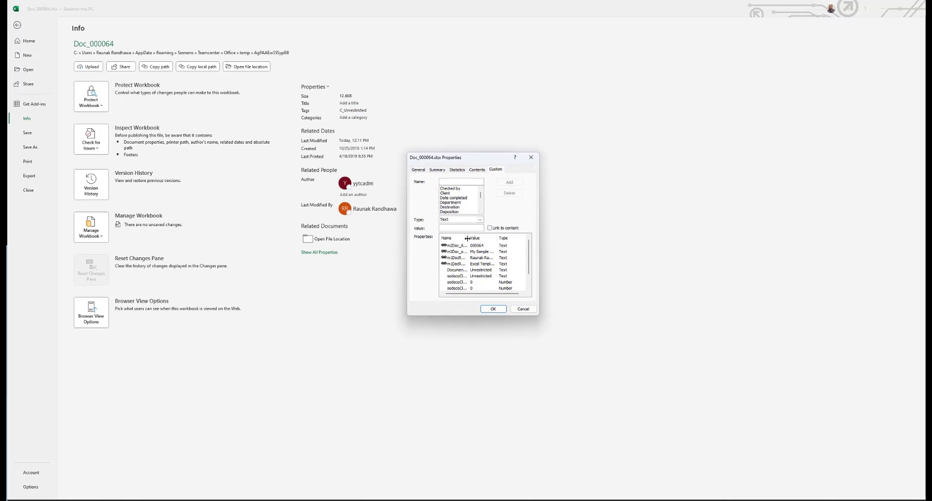
pyautogui.moveTo(470, 237); pyautogui.dragTo(500, 237)
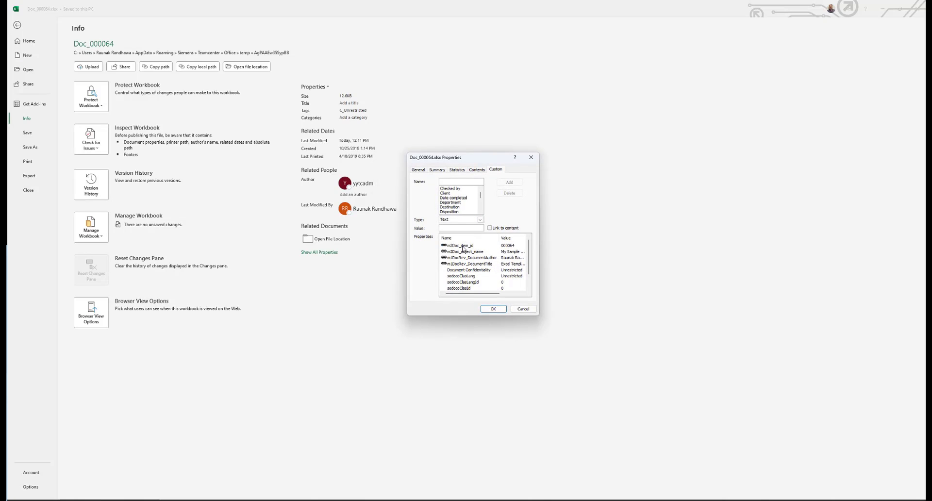
pyautogui.click(462, 247)
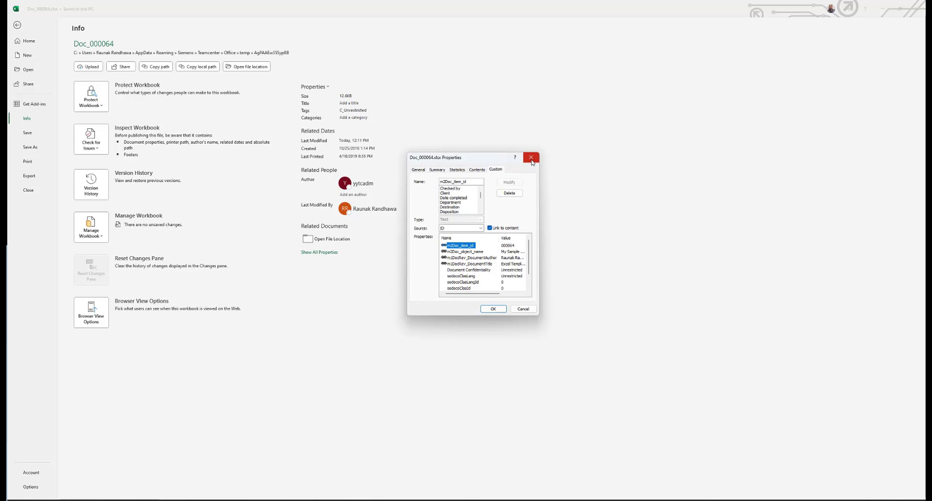
pyautogui.click(532, 157)
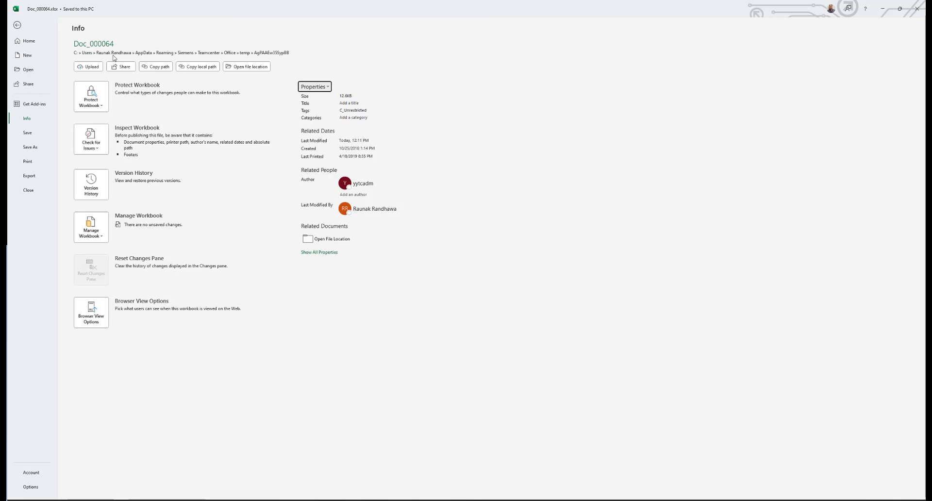
pyautogui.click(17, 25)
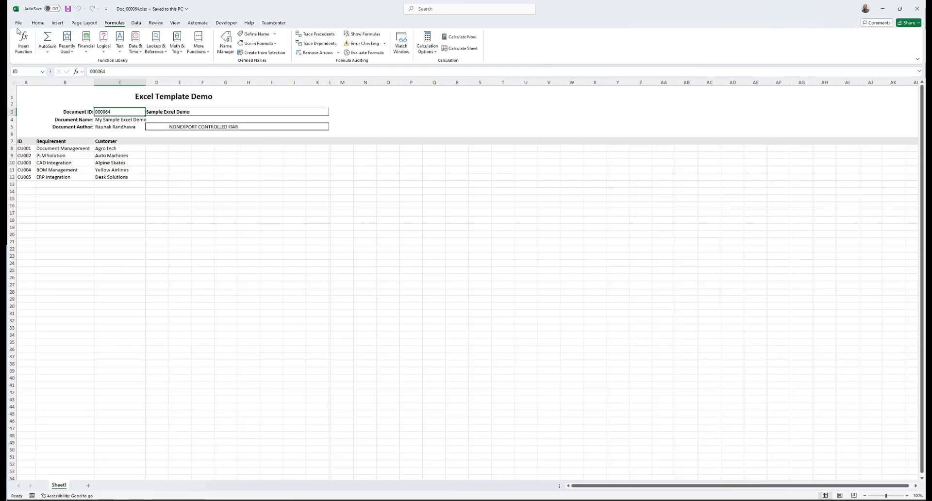
# Examine the export control statement in the named cell Statement_2 and switch back to Teamcenter.
pyautogui.click(185, 154)
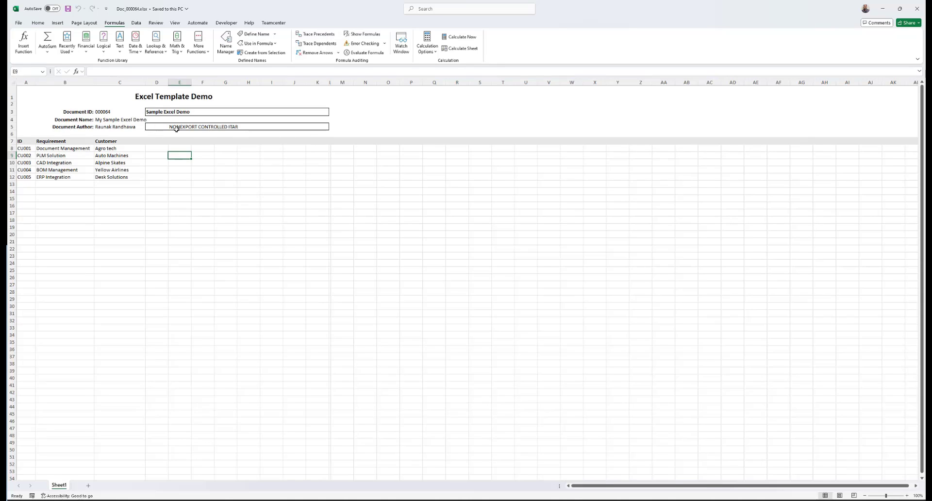
pyautogui.click(221, 127)
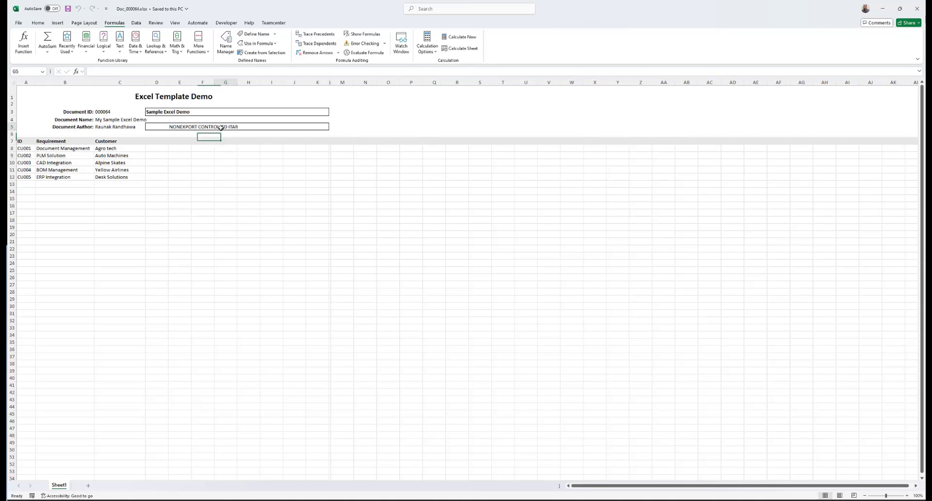
pyautogui.click(179, 127)
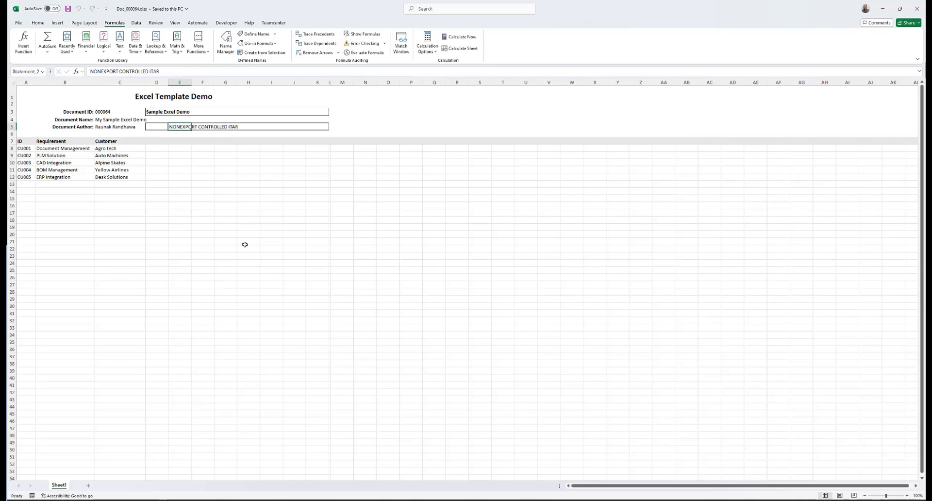
pyautogui.click(882, 10)
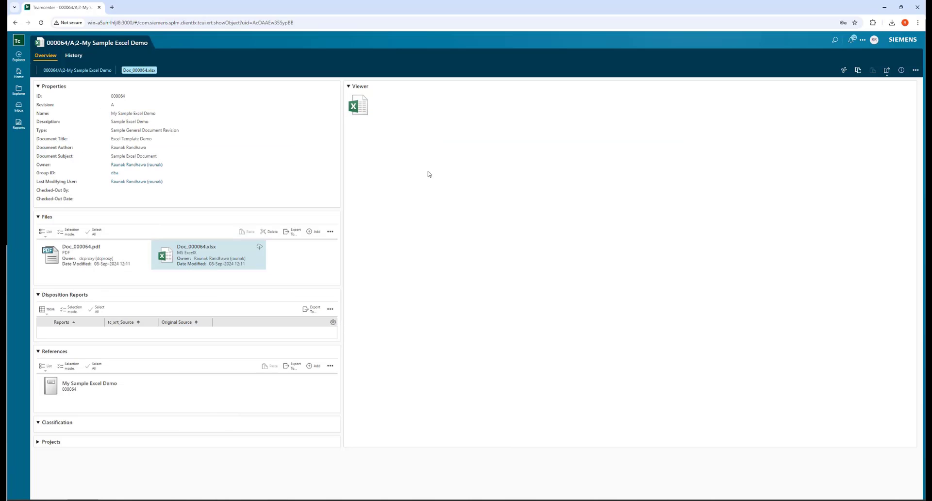
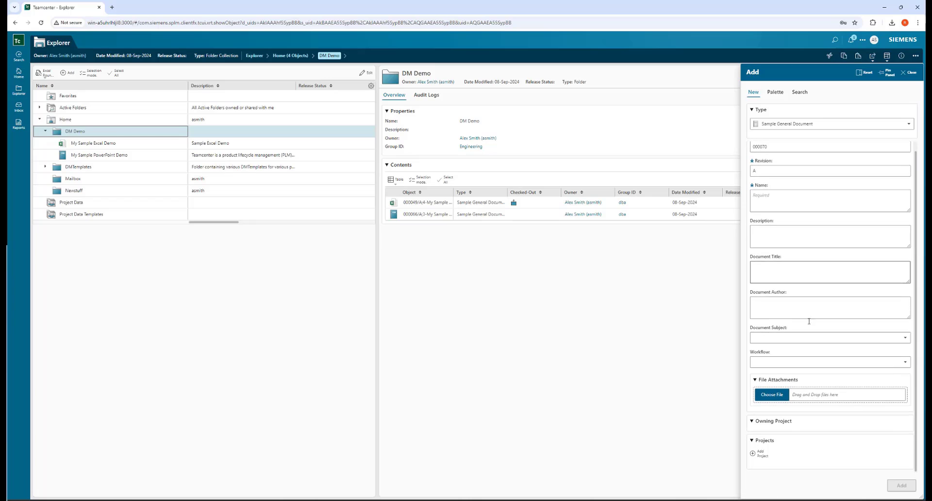
pyautogui.click(808, 338)
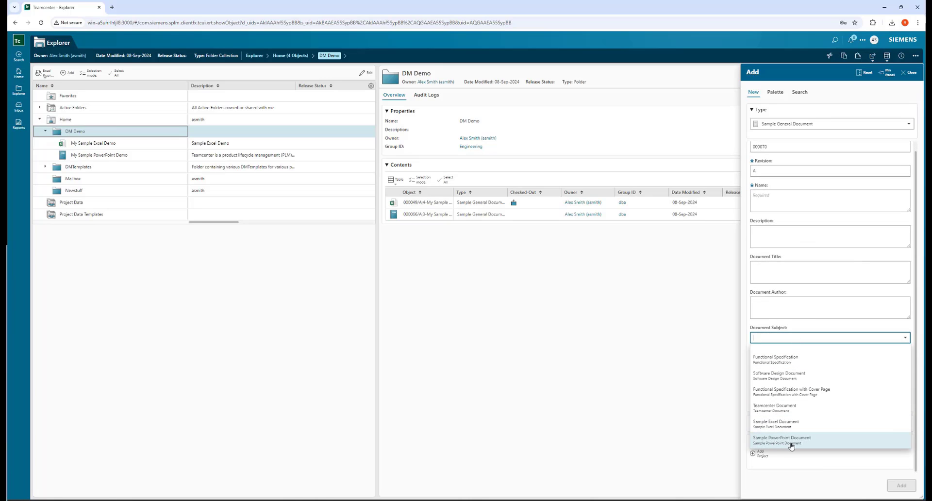
pyautogui.click(785, 440)
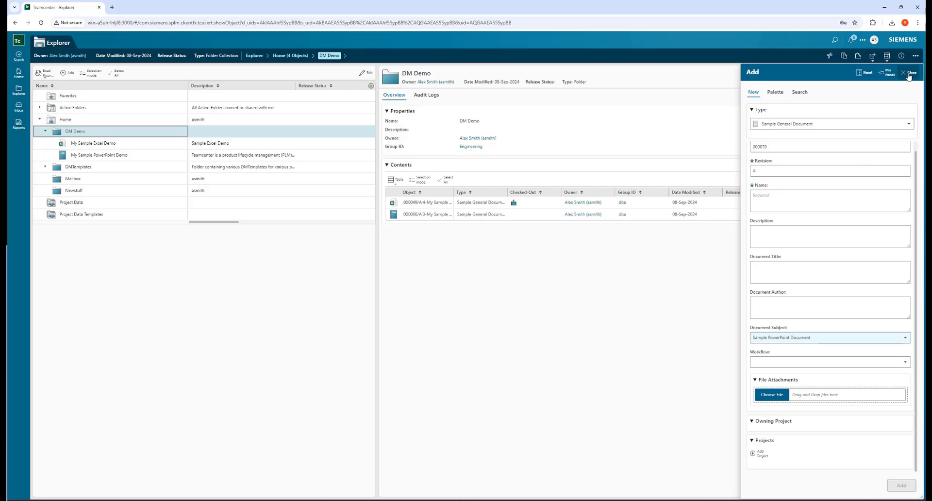
pyautogui.click(909, 74)
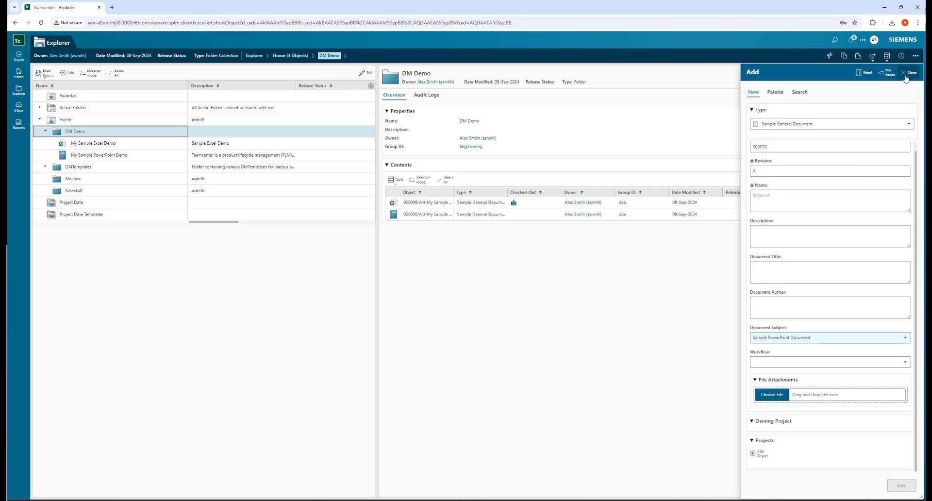
# Open the My Sample PowerPoint Demo revision and examine the title and document attribute slides in its PDF preview.
pyautogui.click(161, 159)
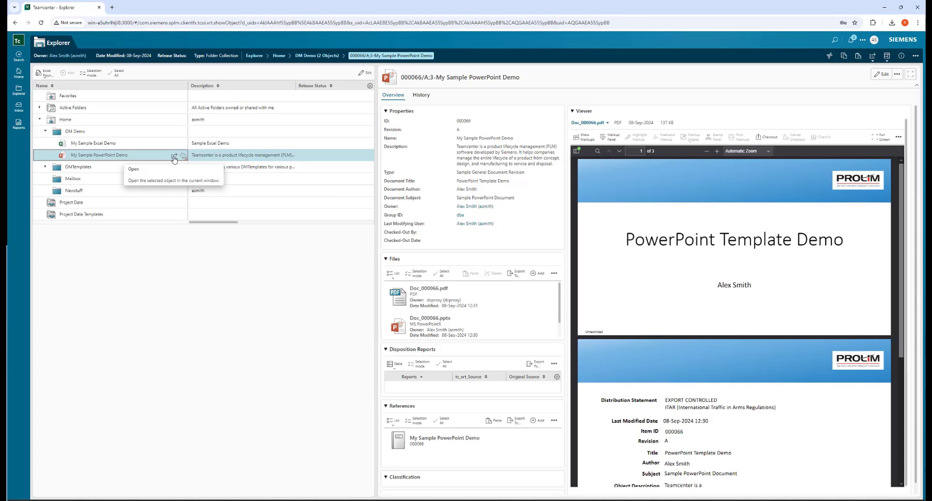
pyautogui.click(174, 157)
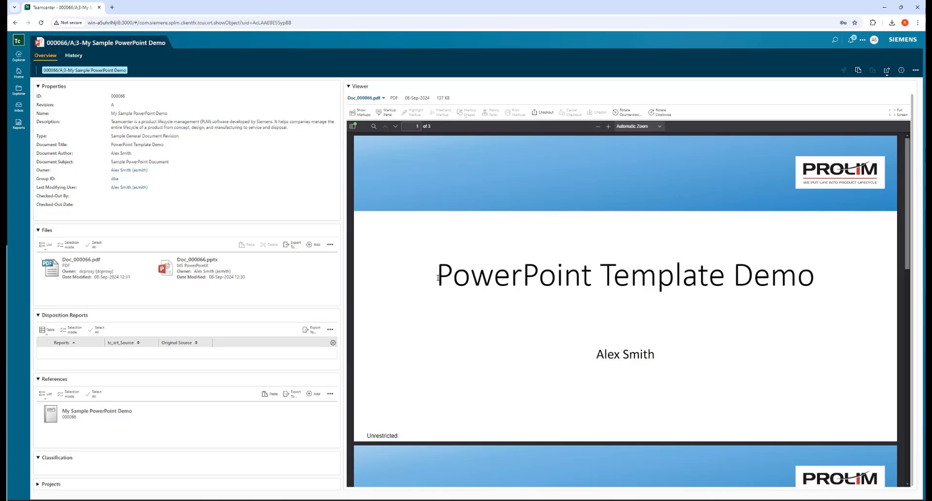
pyautogui.scroll(-3, 629, 352)
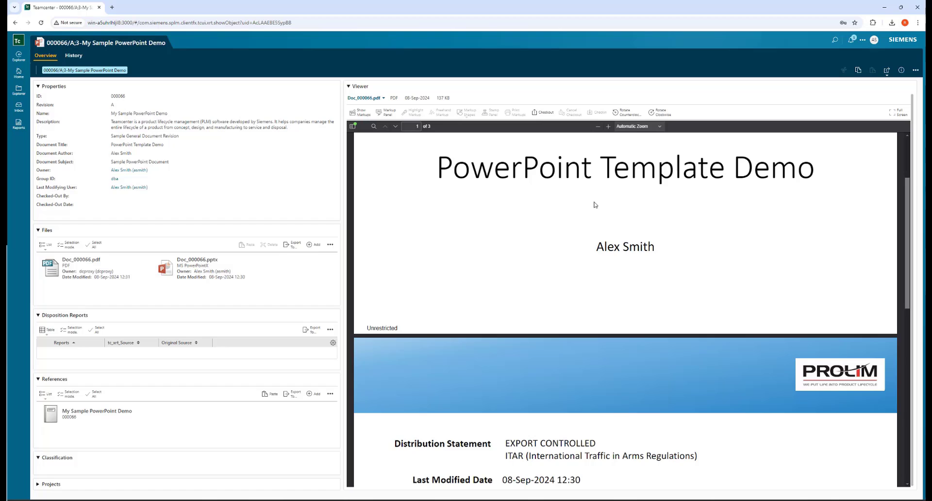
pyautogui.scroll(-3, 596, 205)
pyautogui.scroll(-2, 559, 294)
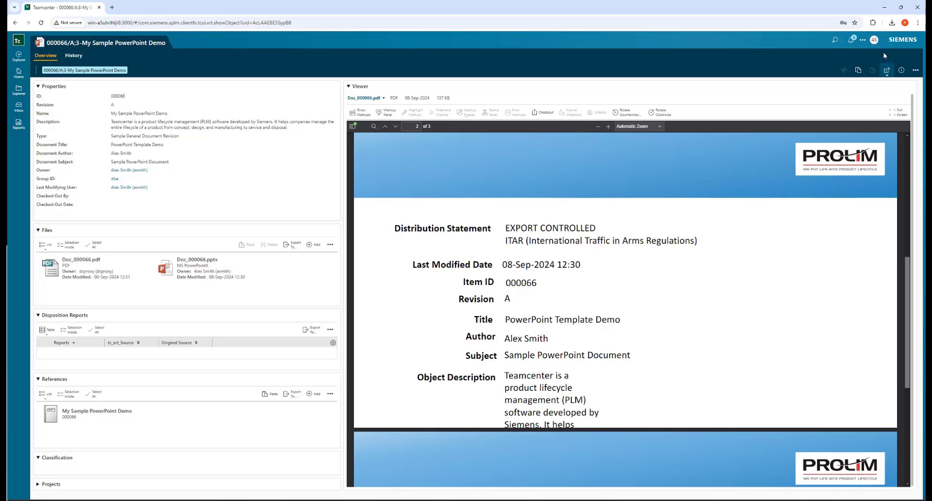
# Check the session's group, role and location settings, and display Doc_000066.pdf in the viewer again.
pyautogui.click(874, 40)
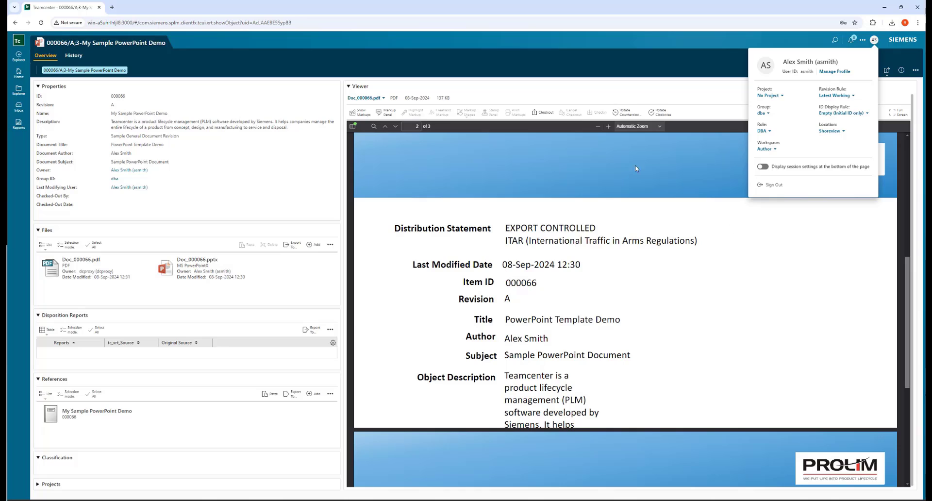
pyautogui.click(658, 89)
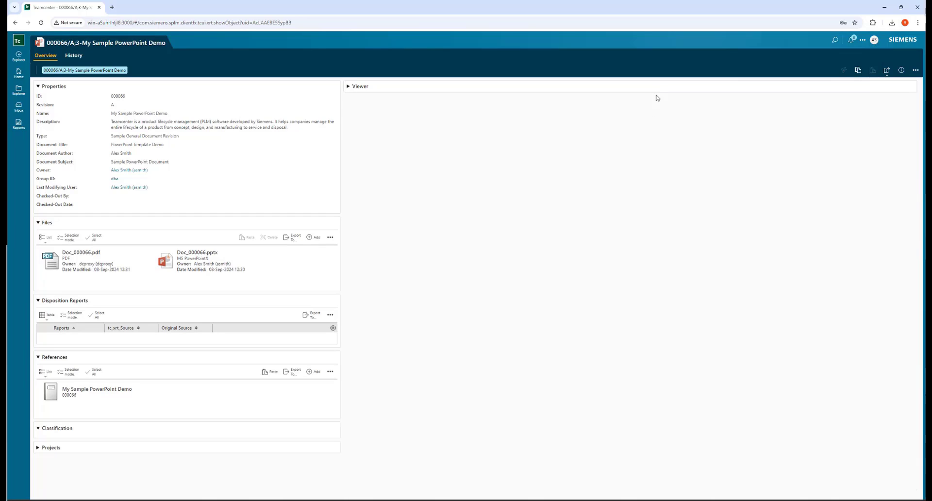
pyautogui.click(53, 266)
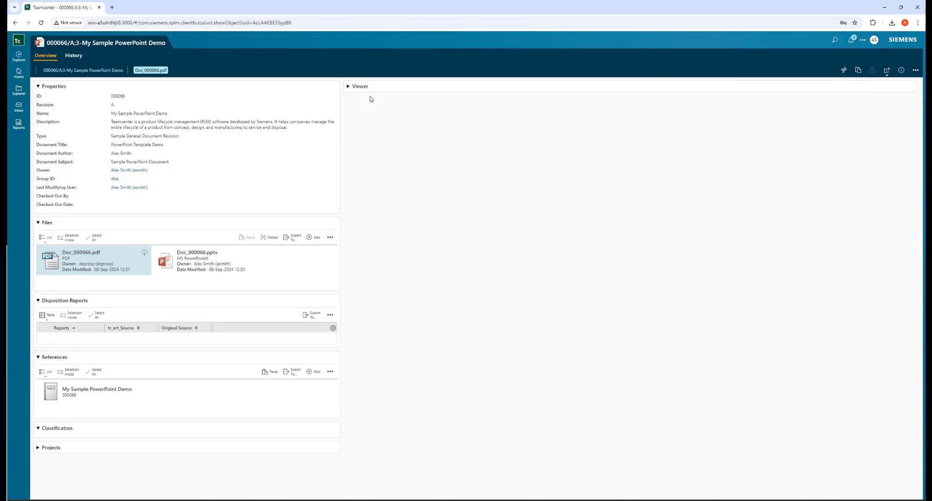
pyautogui.click(348, 90)
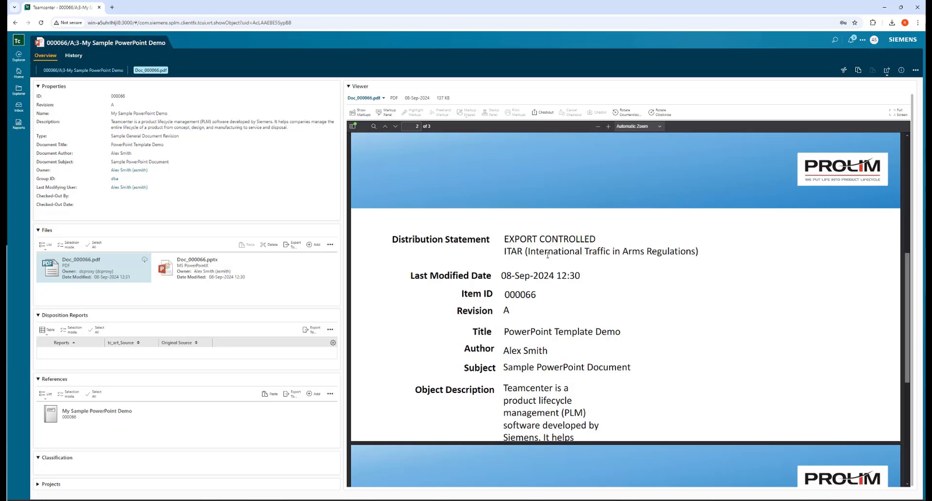
# Open the revision's Doc_000066.pptx file in the Office client.
pyautogui.click(189, 270)
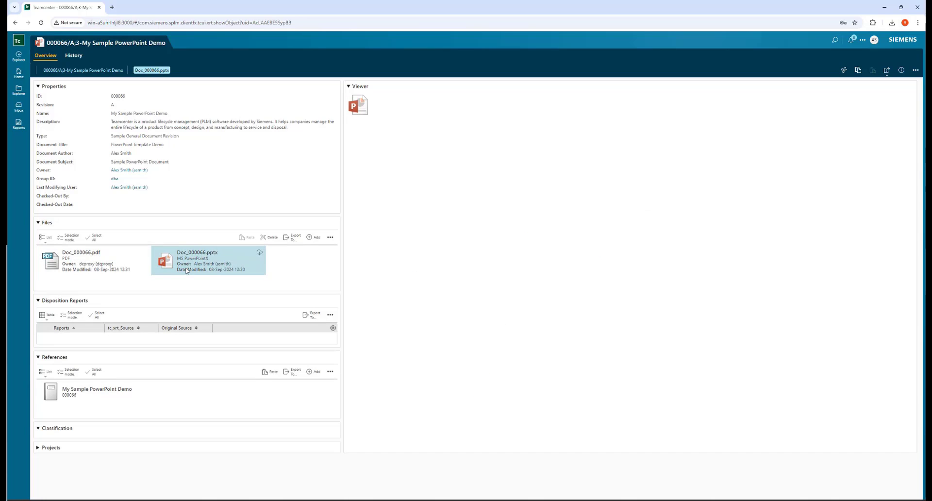
pyautogui.click(886, 71)
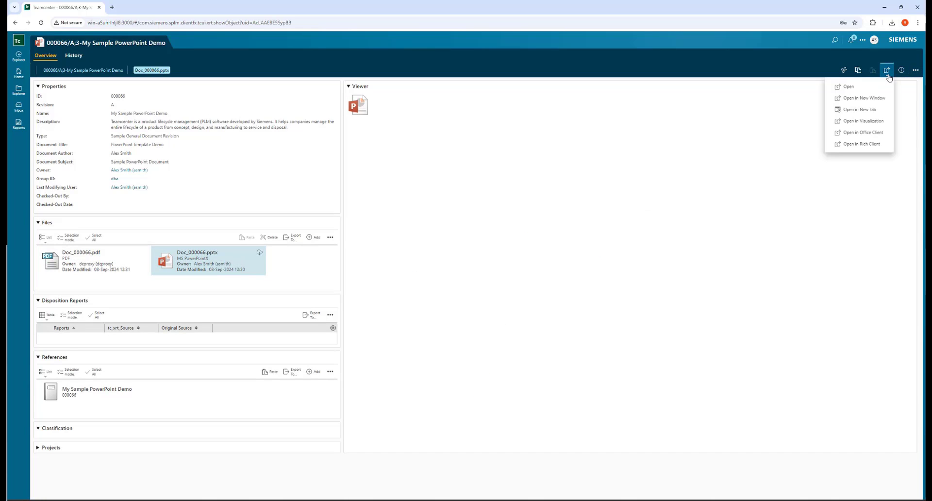
pyautogui.click(880, 133)
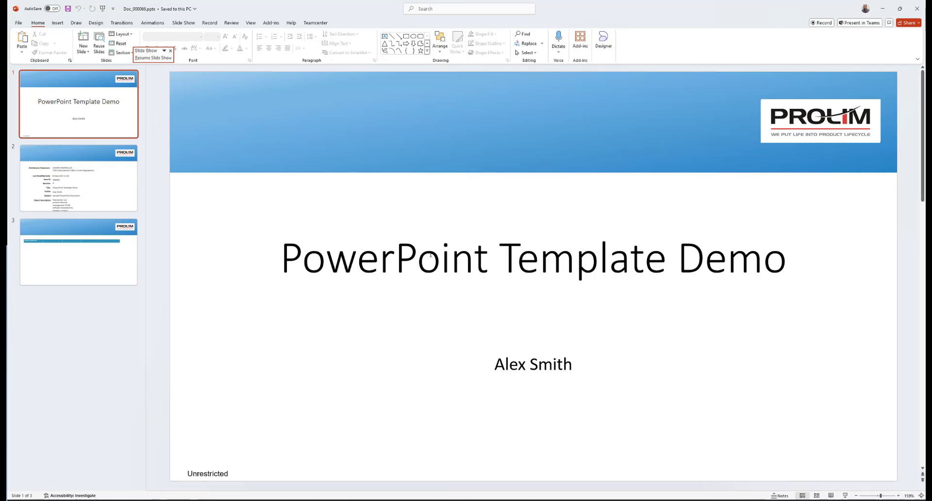
# Examine the distribution statement and the document attributes on slide 2 of the presentation.
pyautogui.click(94, 165)
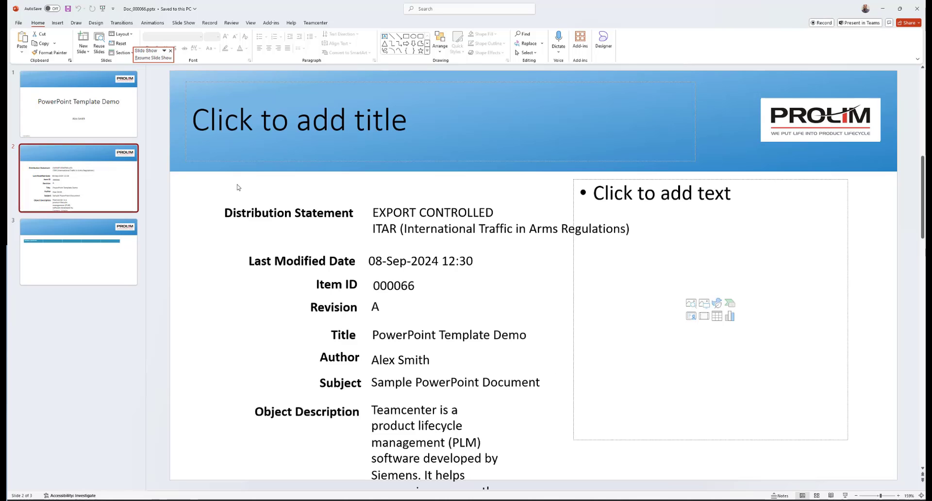
pyautogui.scroll(-1, 492, 287)
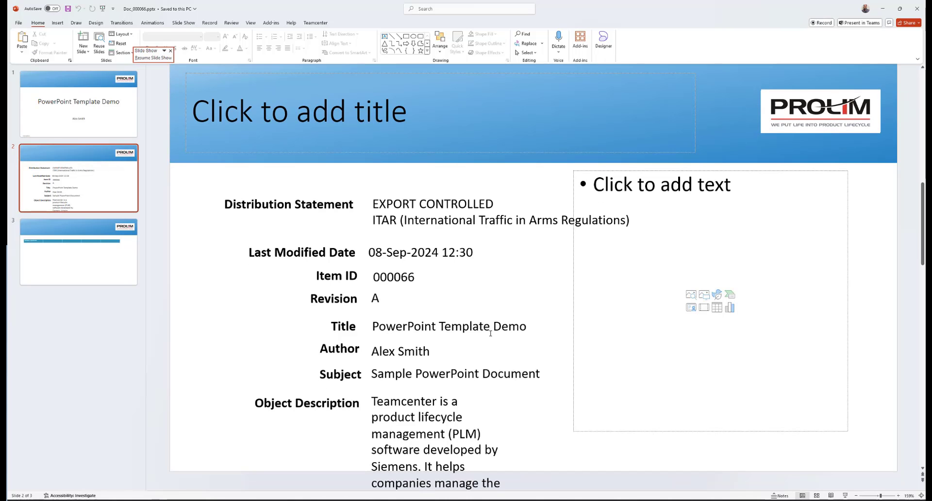
pyautogui.click(401, 217)
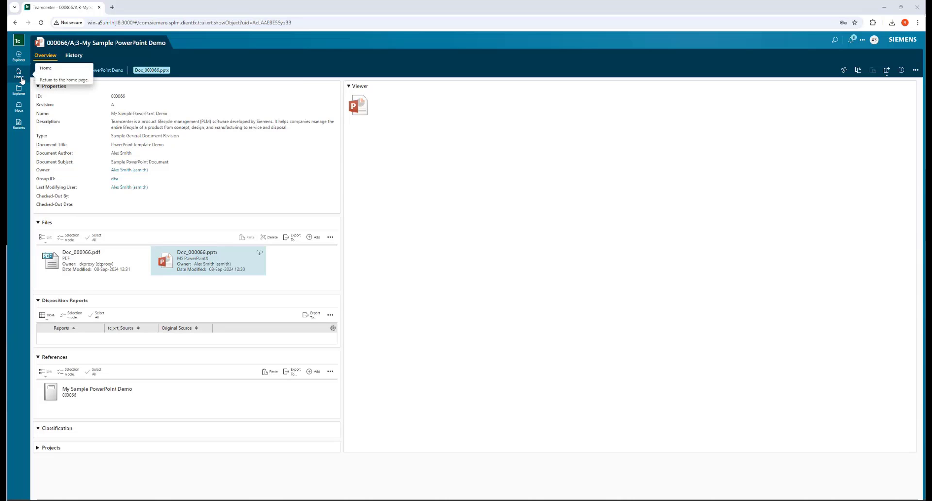
# Return to the Teamcenter home folder, expand DMTemplates and display the SamplePowerPointXDataset template's details.
pyautogui.click(21, 79)
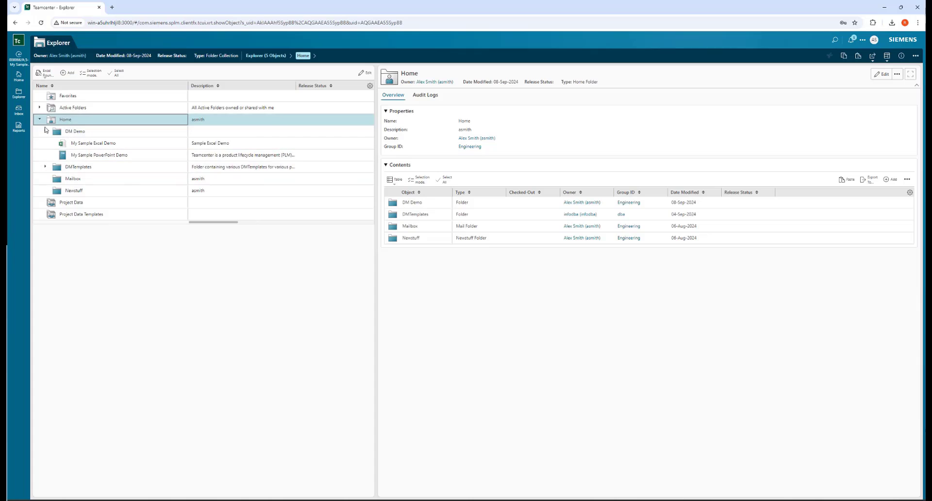
pyautogui.click(56, 132)
pyautogui.click(45, 167)
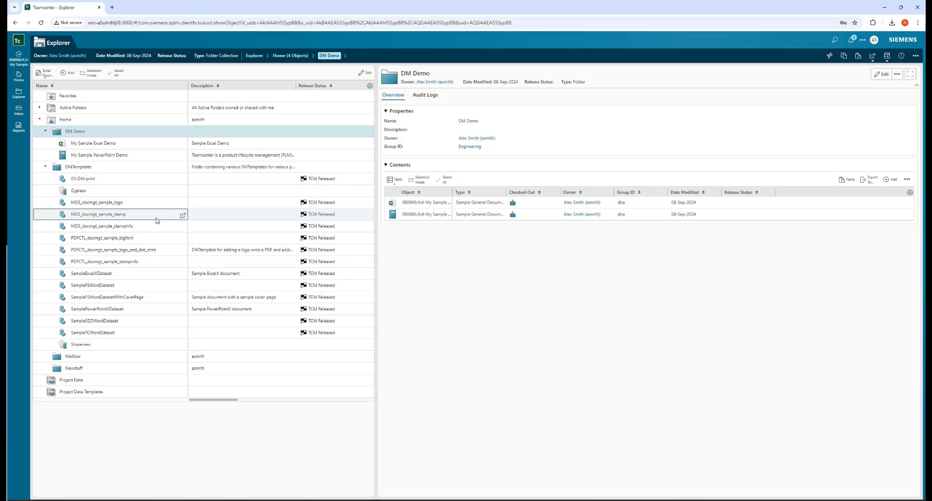
pyautogui.click(138, 309)
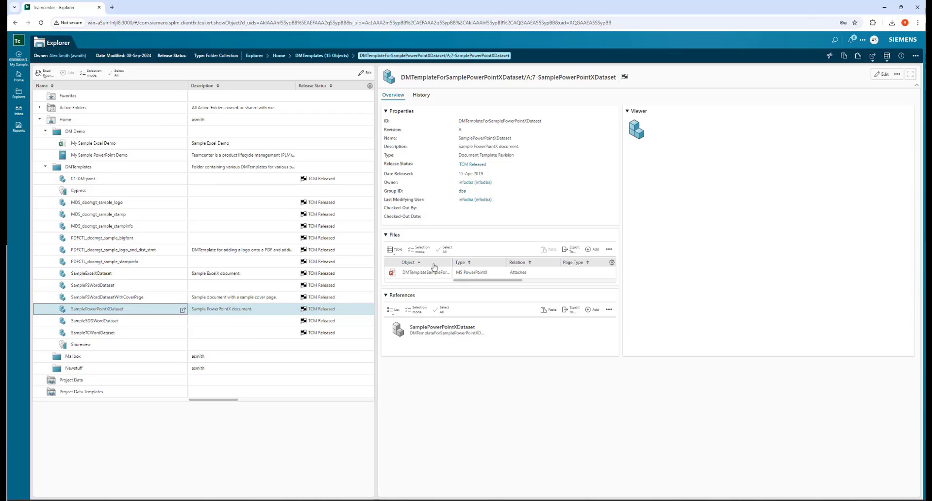
# Open the MS PowerPoint file attached to the SamplePowerPointXDataset template in the Office client.
pyautogui.click(424, 275)
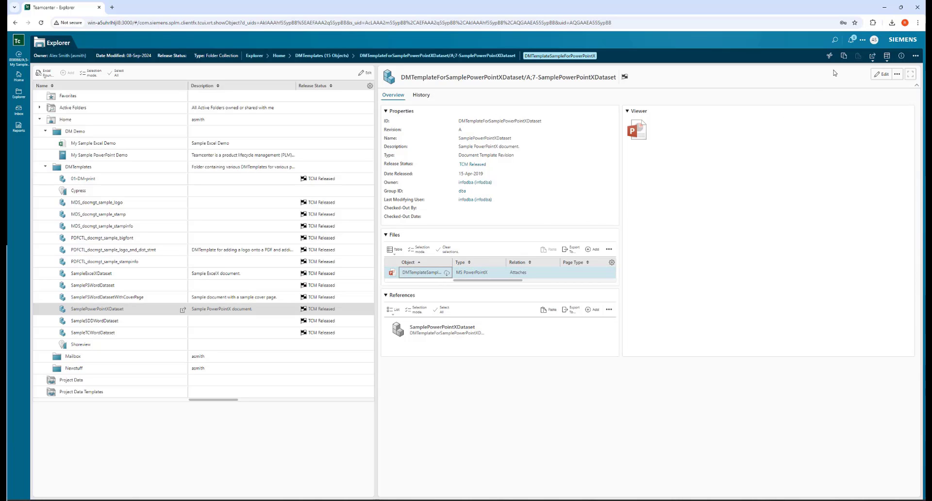
pyautogui.click(873, 57)
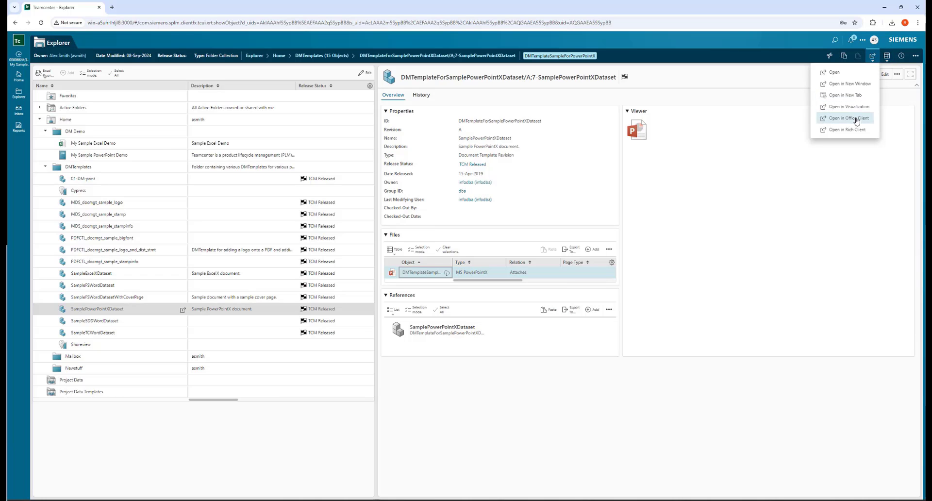
pyautogui.click(857, 108)
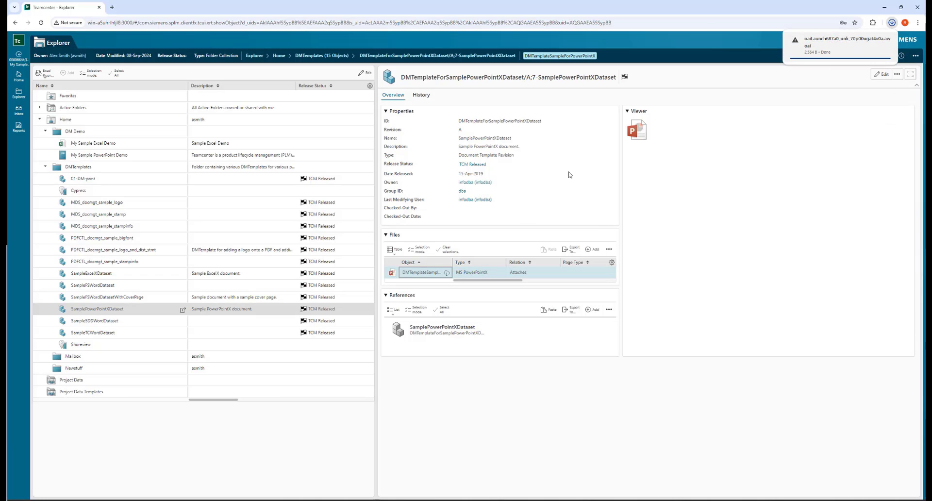
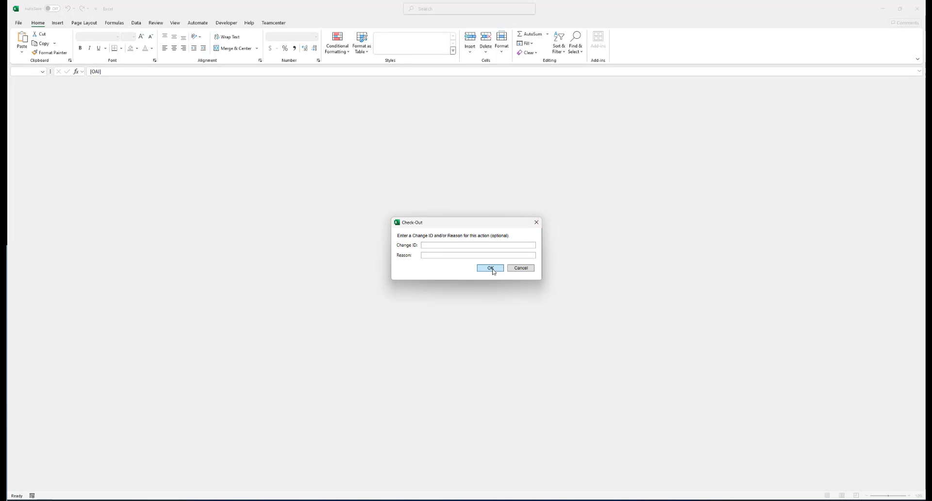
# Check out Doc_000075.xlsx and fill the two rows under the header with CU001 for Agro tech and CU002, PLM Solution, for Auto Machines.
pyautogui.click(491, 269)
pyautogui.click(24, 148)
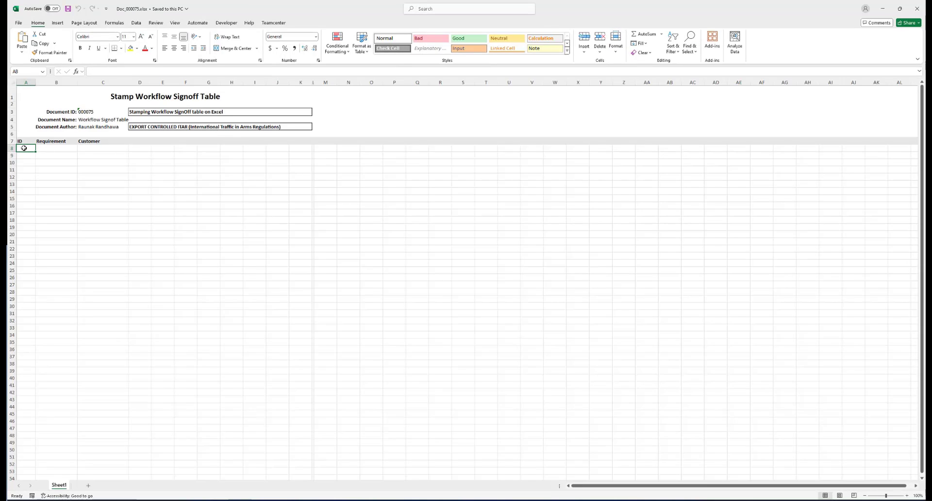
pyautogui.write('CU001\tDocument Manage\tAgro tech CU002\tPLM Solution\tAuto Machines')
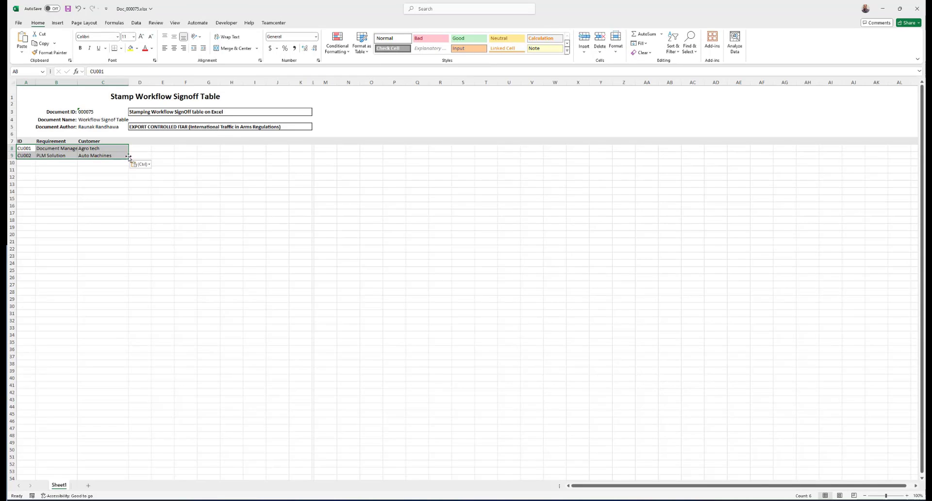
pyautogui.click(138, 189)
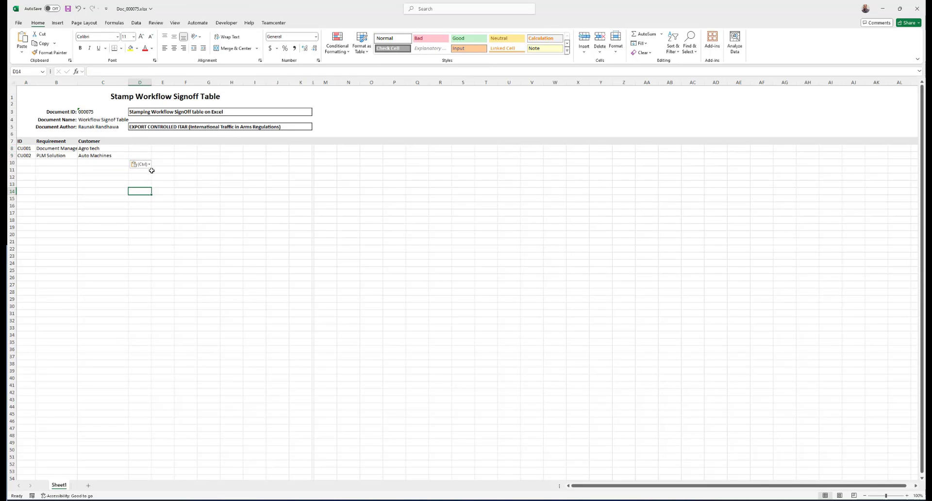
# Save the workbook to Teamcenter, check it in with the save, and close Excel.
pyautogui.click(270, 23)
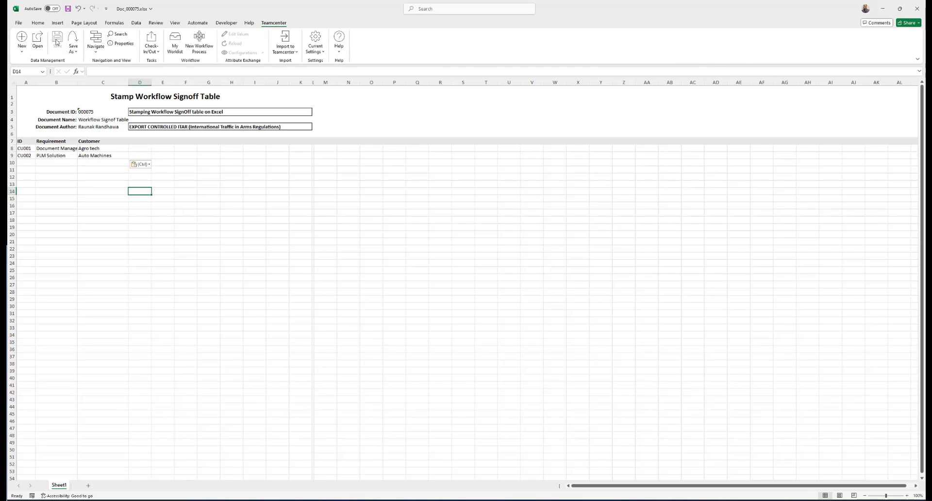
pyautogui.click(57, 42)
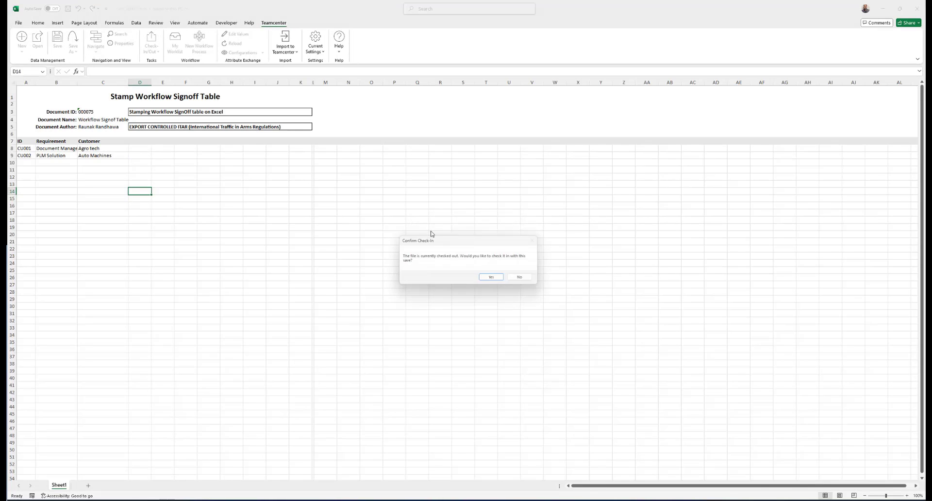
pyautogui.click(494, 279)
pyautogui.click(469, 277)
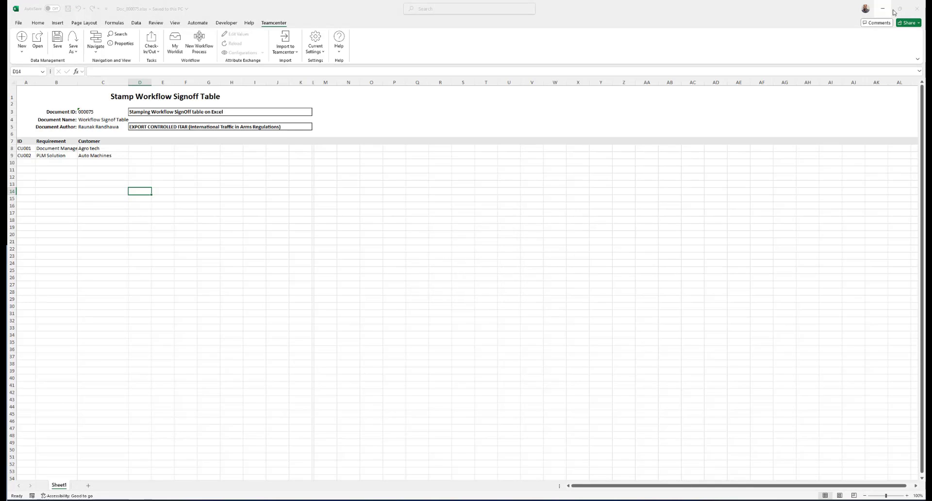
pyautogui.click(916, 8)
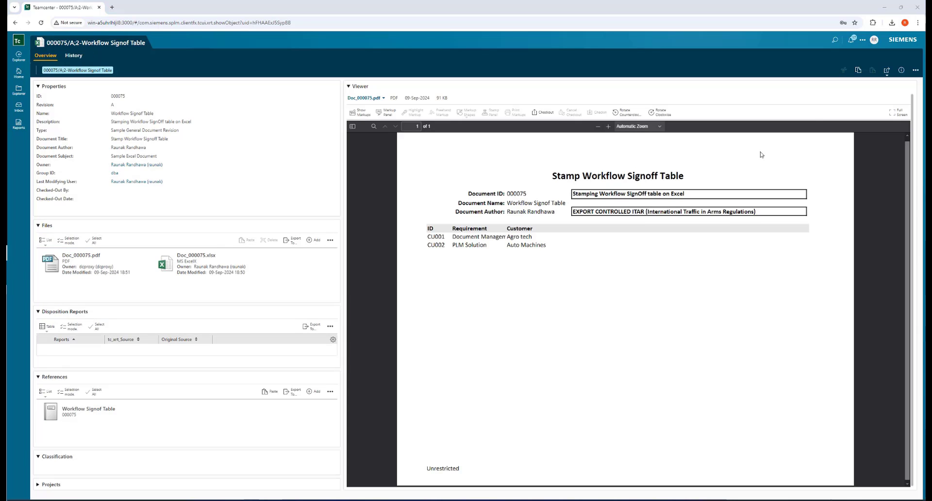
# Submit the 000075/A Workflow Signof Table revision to a workflow with the DOCMGT Review LO AutoAssign3UsersDte template.
pyautogui.click(915, 70)
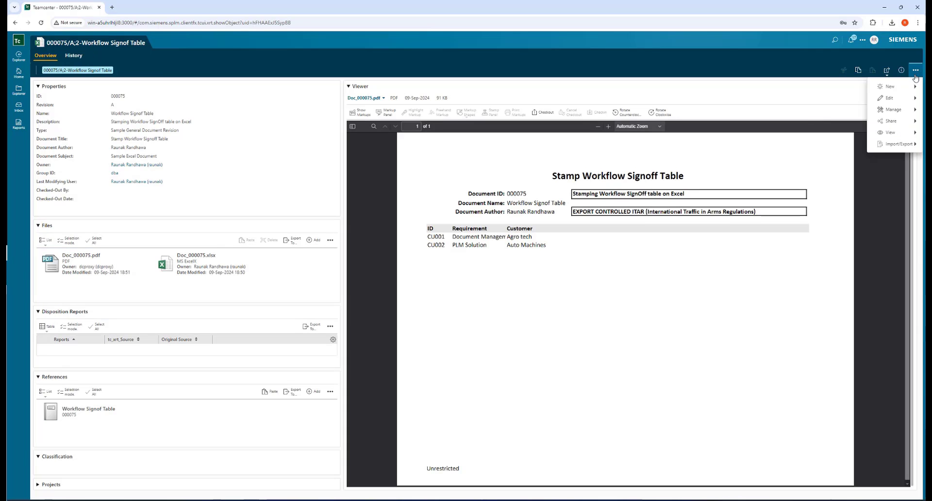
pyautogui.click(905, 109)
pyautogui.click(852, 118)
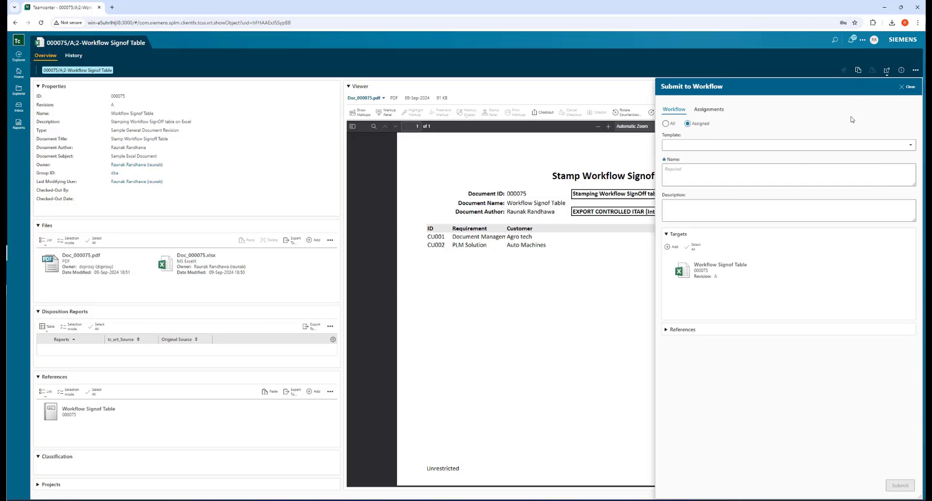
pyautogui.click(801, 145)
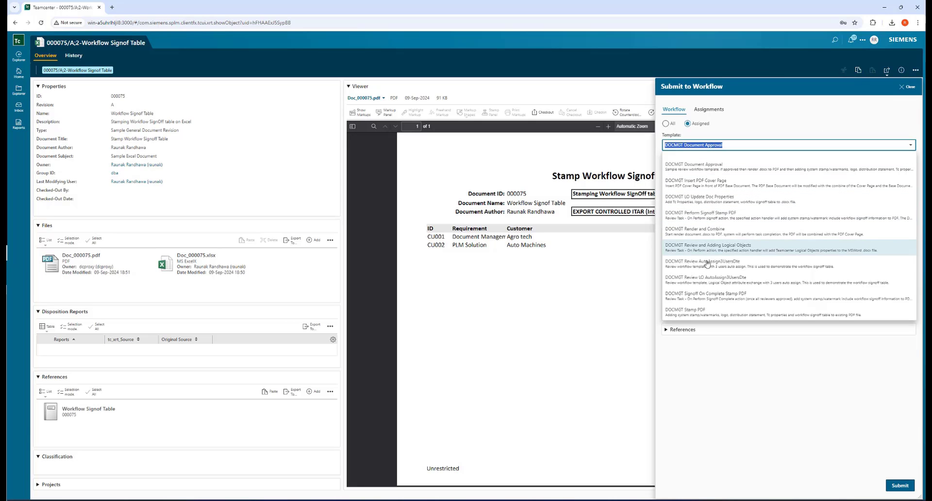
pyautogui.click(705, 279)
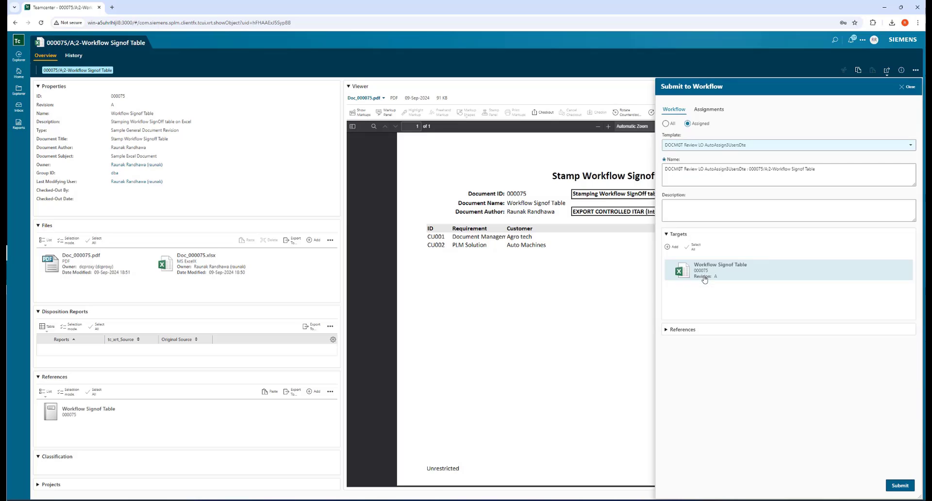
pyautogui.click(900, 485)
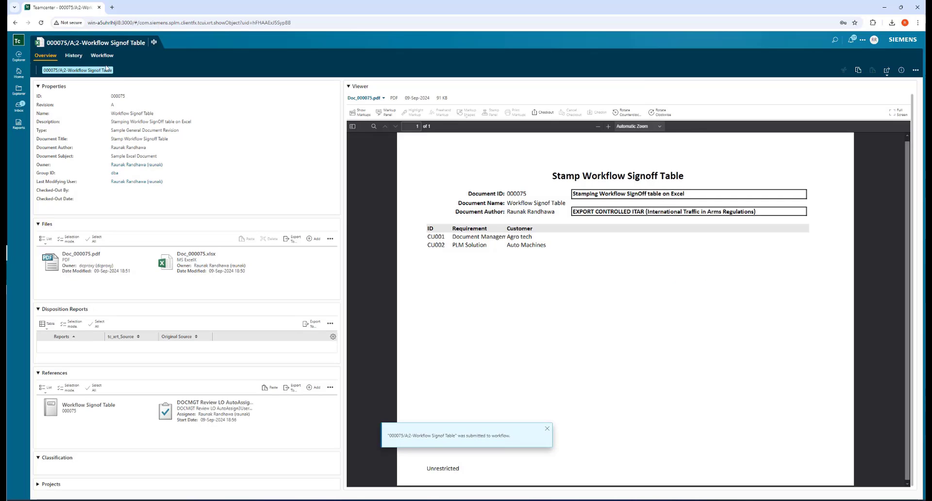
# Add the three individual Engineering/Designer users as required reviewers in the revision's select-signoff-team task and complete the team selection.
pyautogui.click(103, 55)
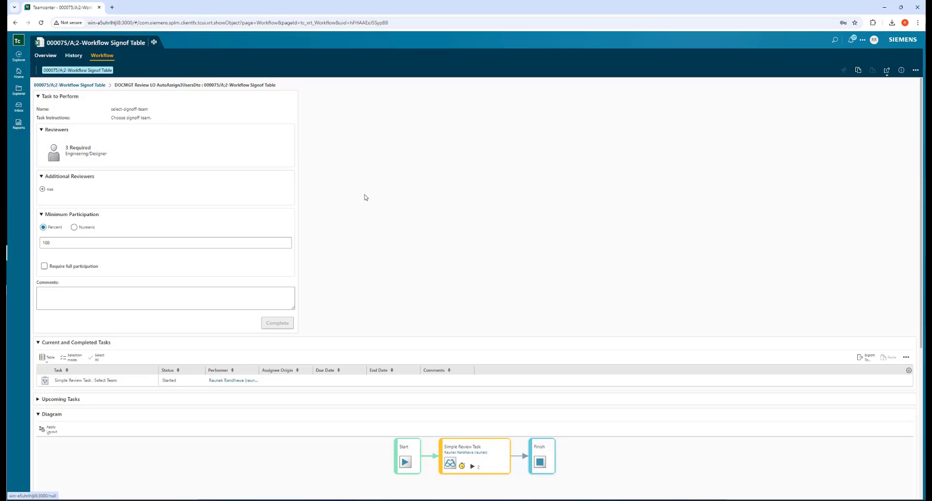
pyautogui.click(130, 151)
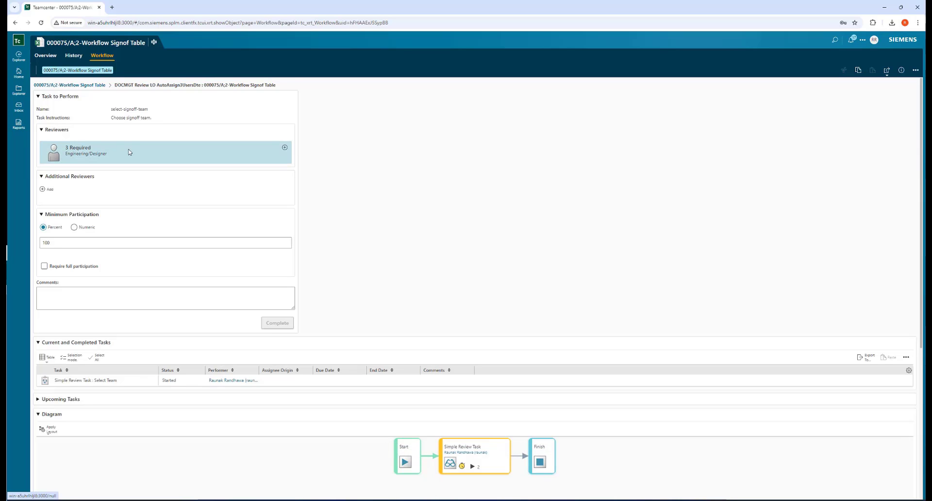
pyautogui.click(286, 148)
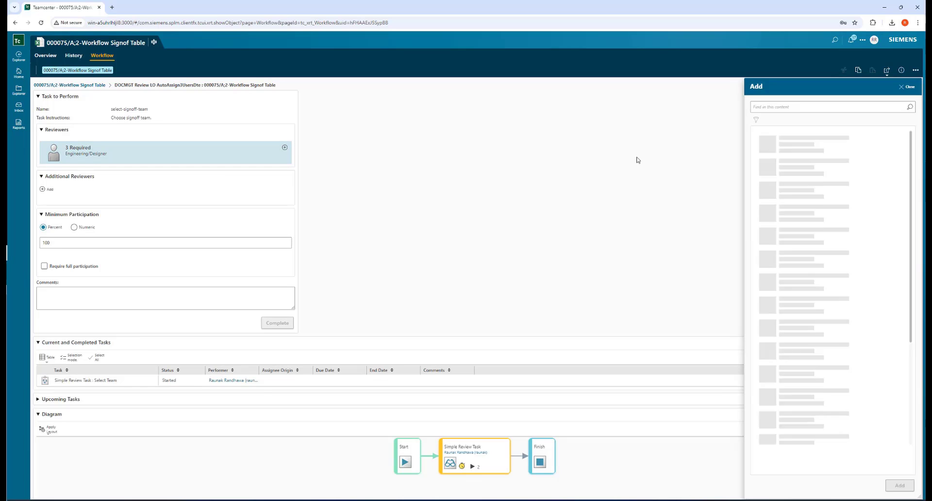
pyautogui.click(804, 161)
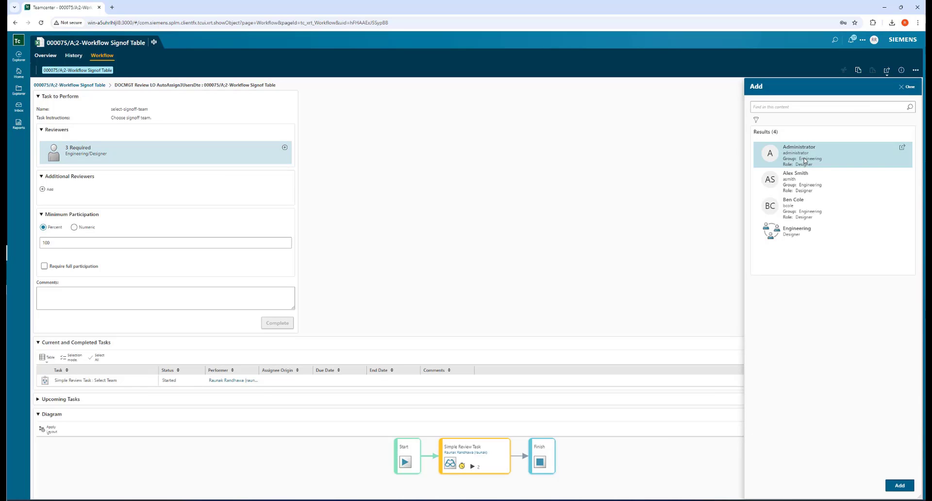
pyautogui.keyDown('shift'); pyautogui.click(820, 210); pyautogui.keyUp('shift')
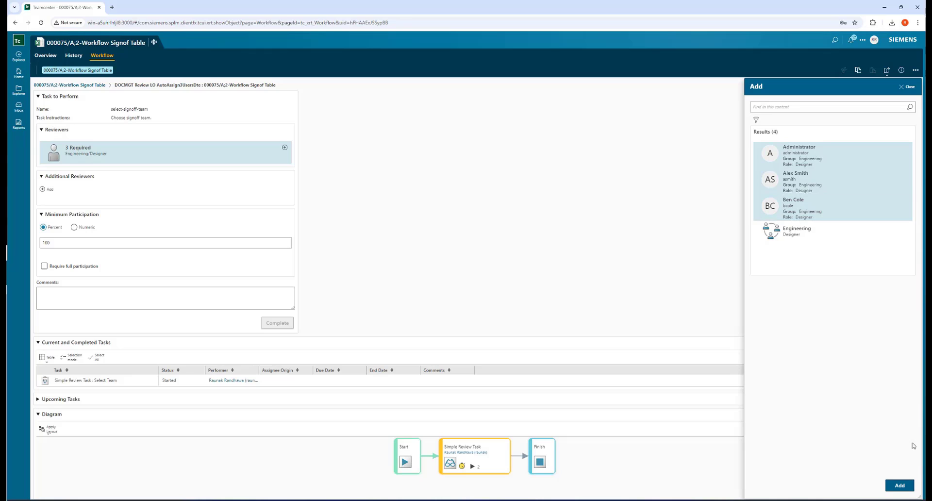
pyautogui.click(900, 486)
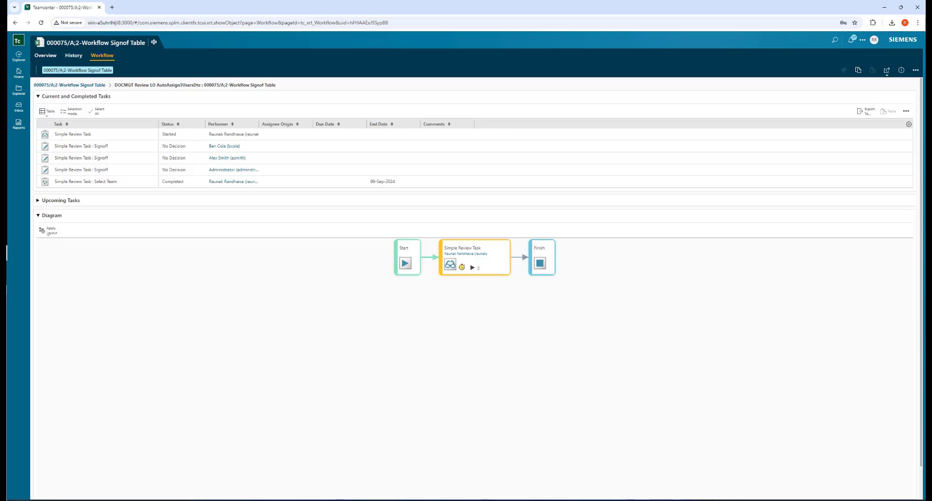
# Arrange the author's and three reviewers' browser windows side by side and refresh each reviewer's Teamcenter home page.
pyautogui.click(901, 7)
pyautogui.moveTo(775, 103); pyautogui.dragTo(930, 2)
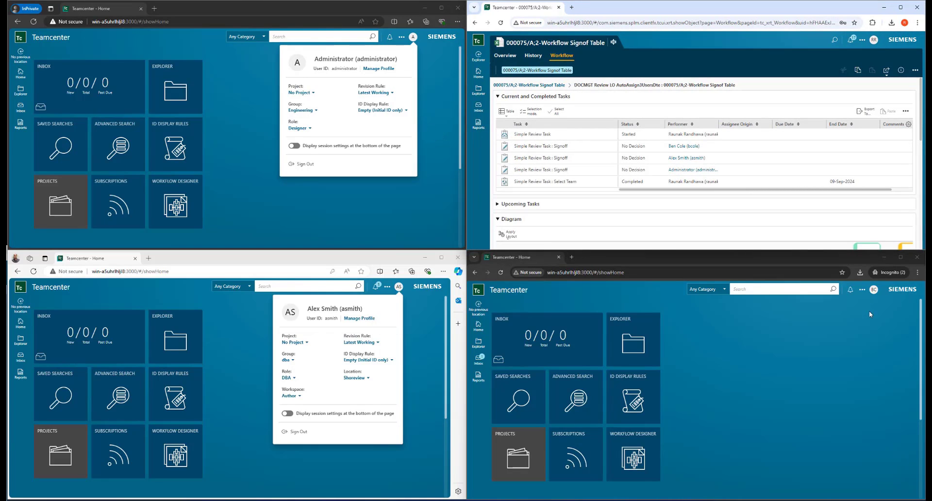
pyautogui.click(874, 290)
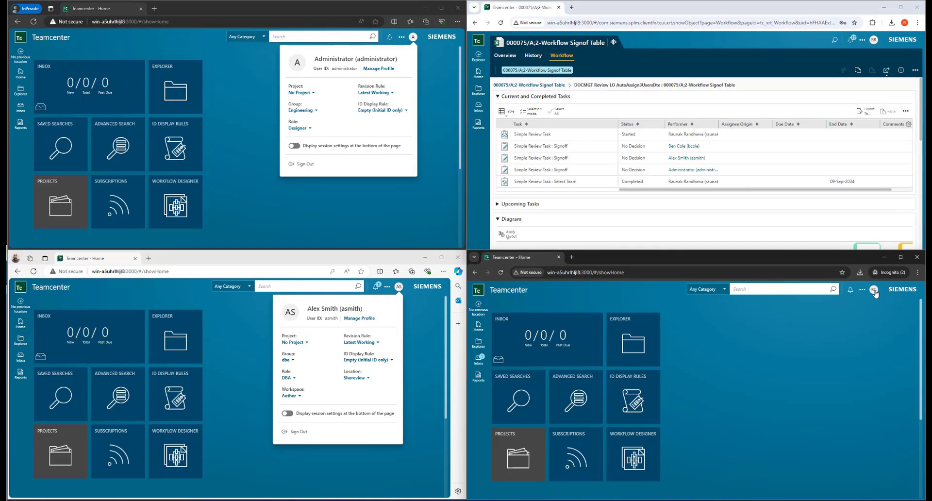
pyautogui.click(711, 431)
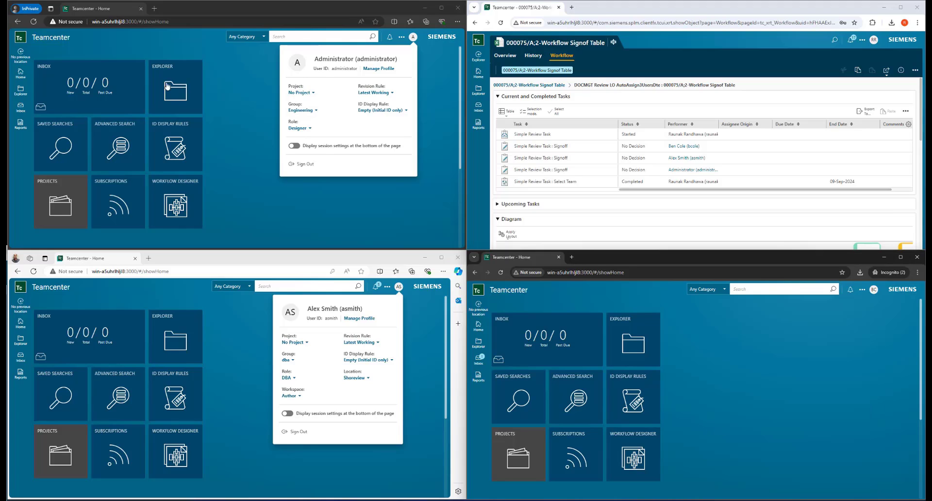
pyautogui.click(33, 22)
pyautogui.click(33, 271)
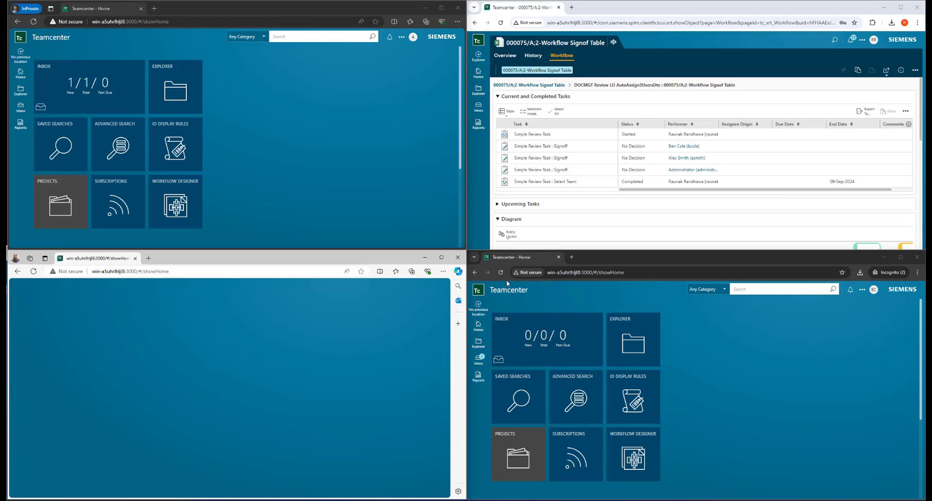
pyautogui.click(501, 272)
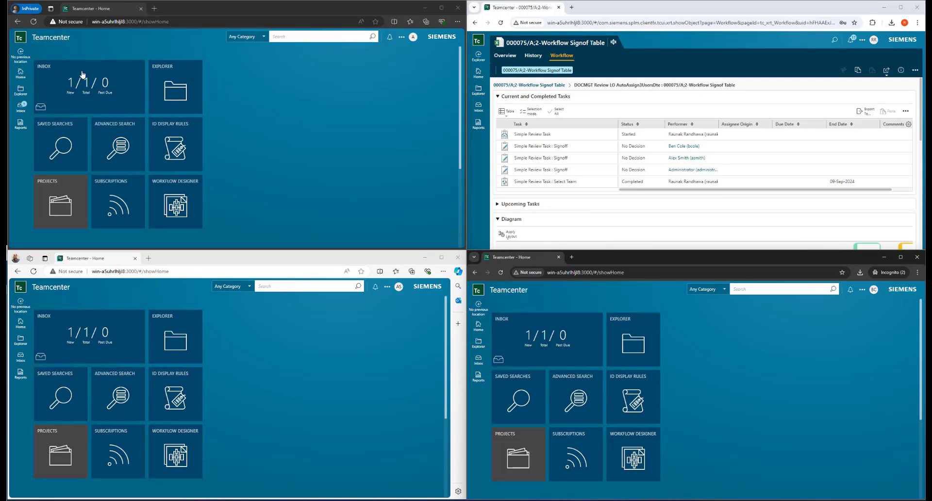
pyautogui.click(63, 75)
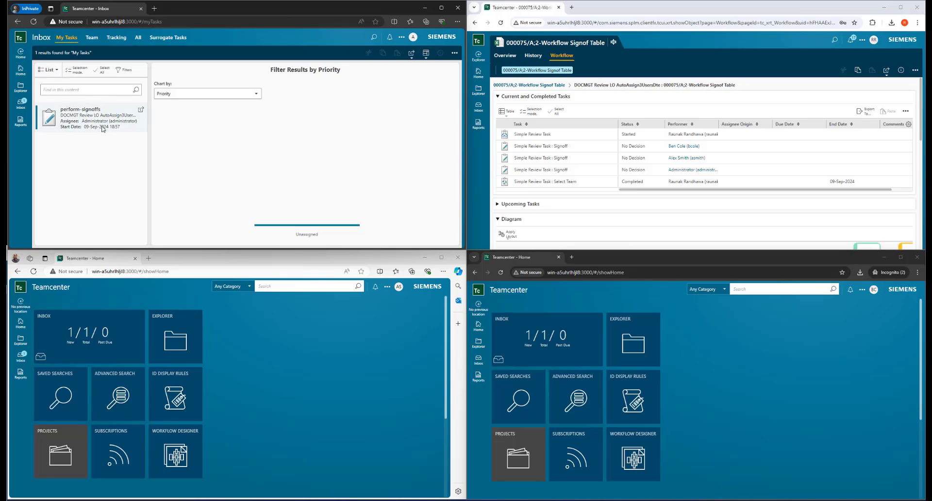
pyautogui.click(103, 127)
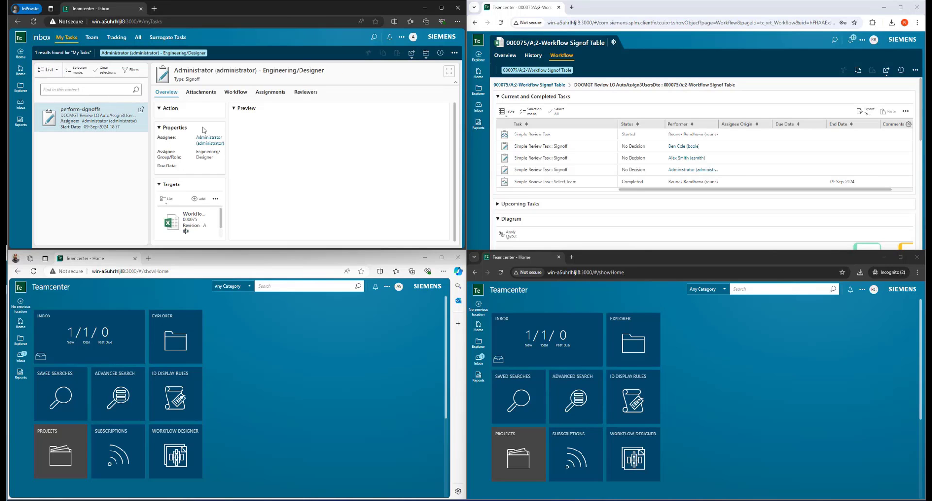
pyautogui.click(175, 175)
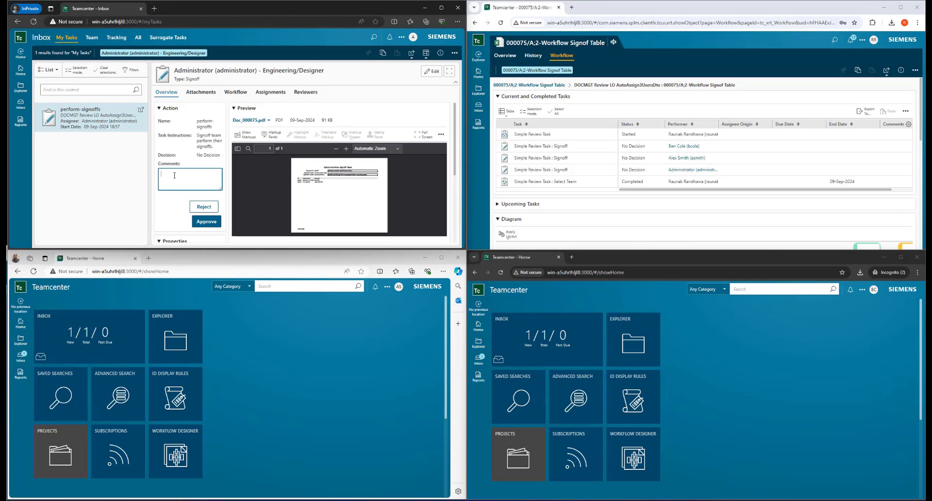
pyautogui.write('Good')
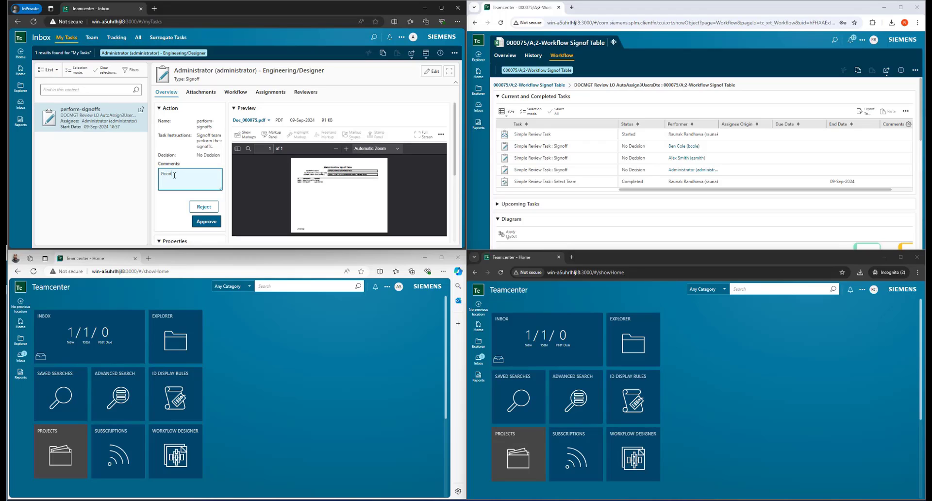
pyautogui.click(207, 222)
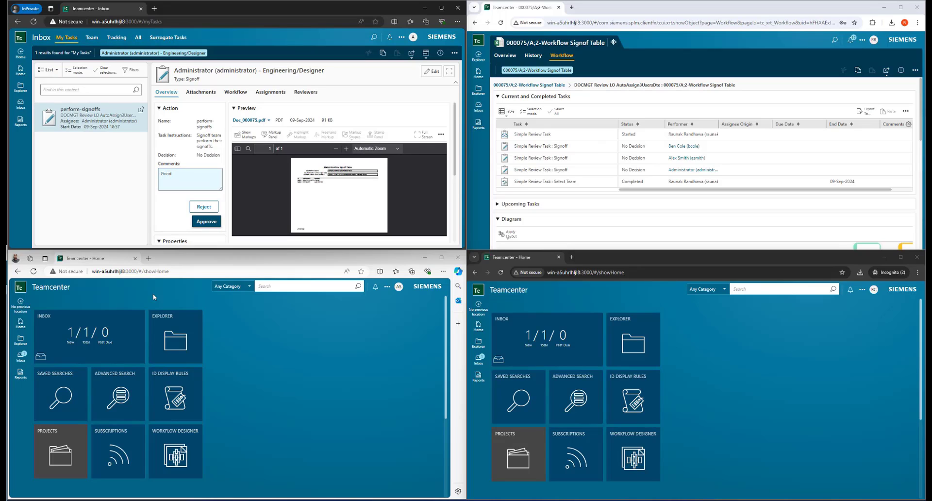
# Approve the perform-signoffs task in the second reviewer's (AS) inbox with the comment "Ok".
pyautogui.click(119, 339)
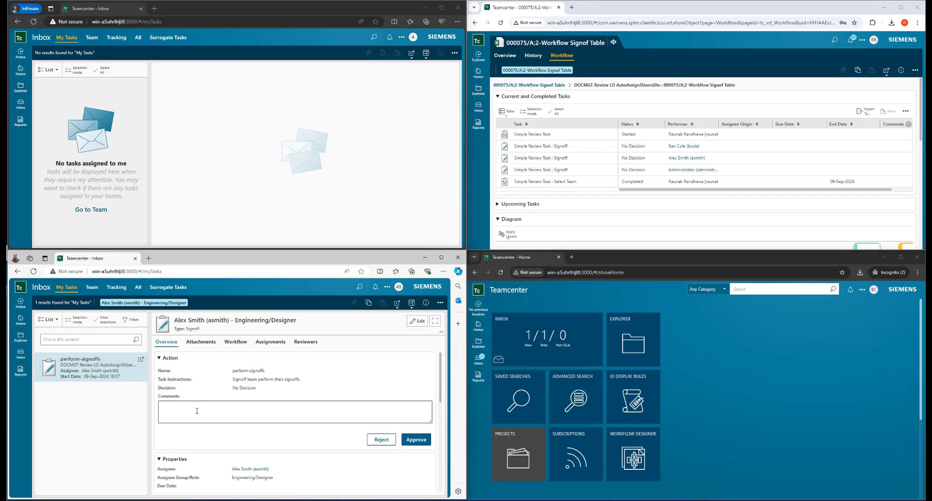
pyautogui.click(197, 411)
pyautogui.write('Ok')
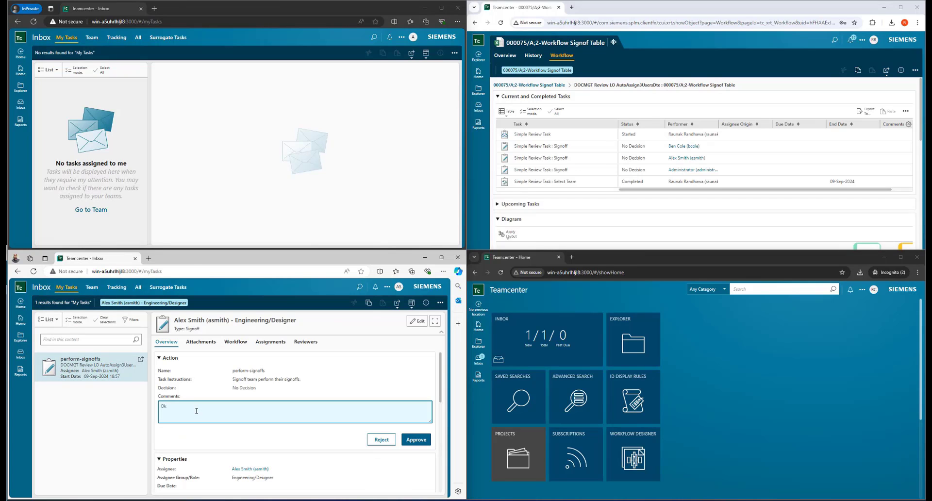
pyautogui.click(405, 444)
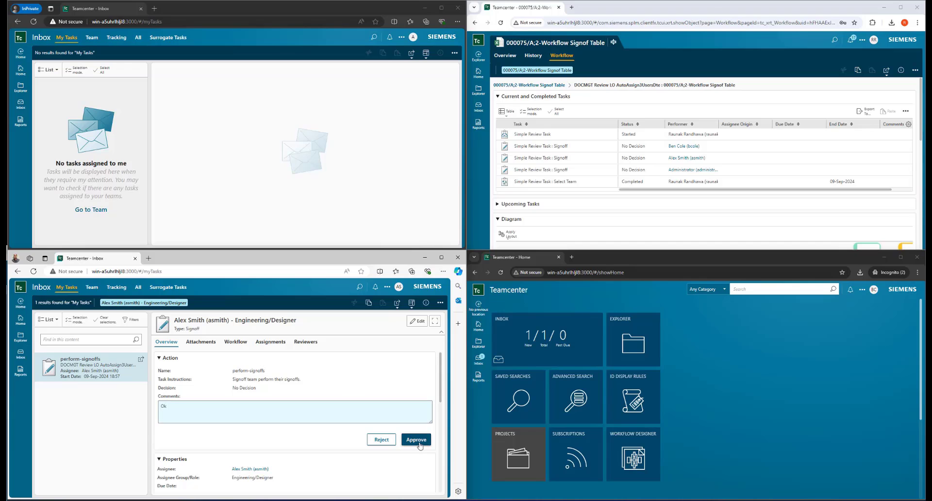
# Approve the perform-signoffs task in the third reviewer's (BC) inbox with the comment "Ok".
pyautogui.click(581, 332)
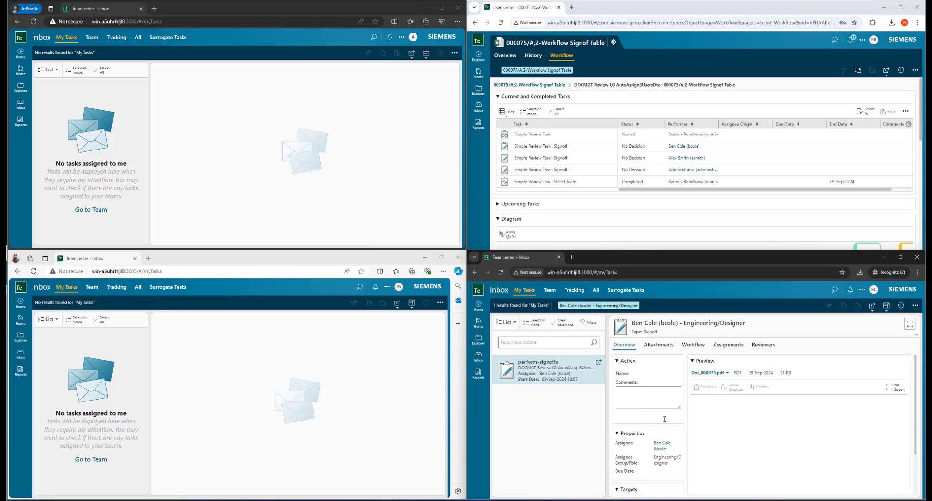
pyautogui.click(644, 425)
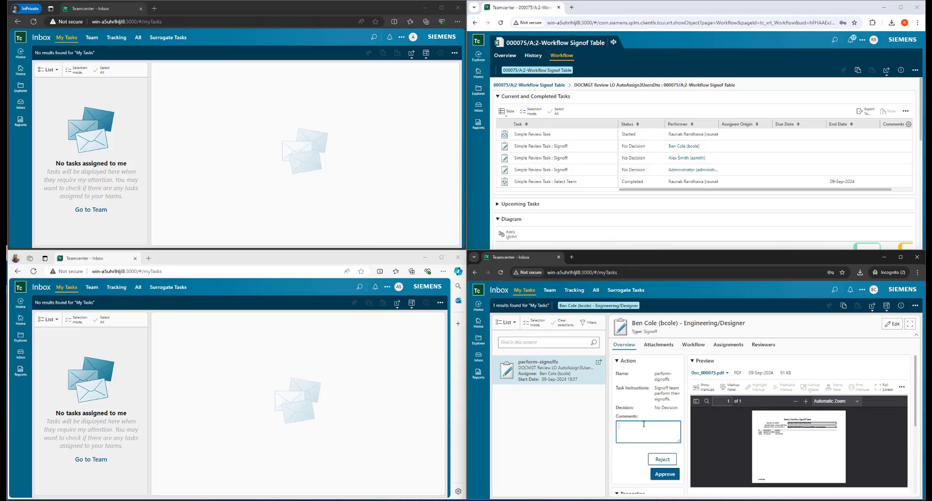
pyautogui.write('Ok')
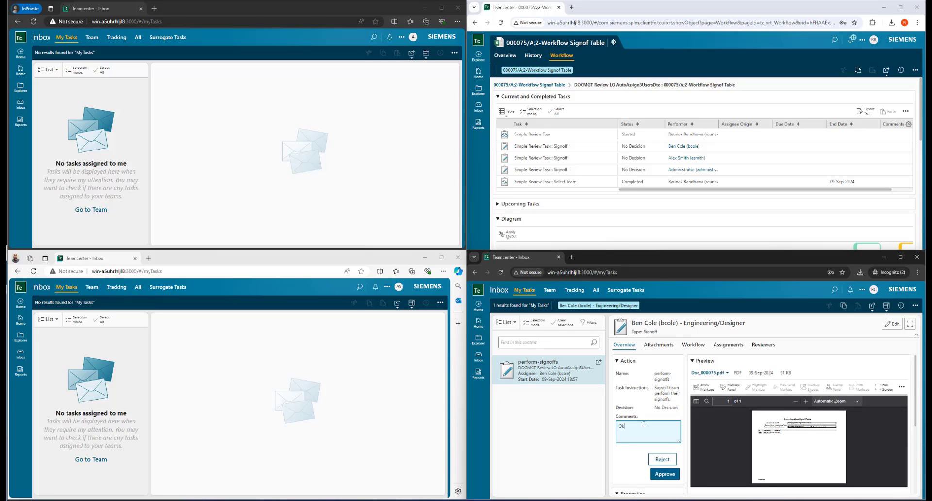
pyautogui.click(663, 473)
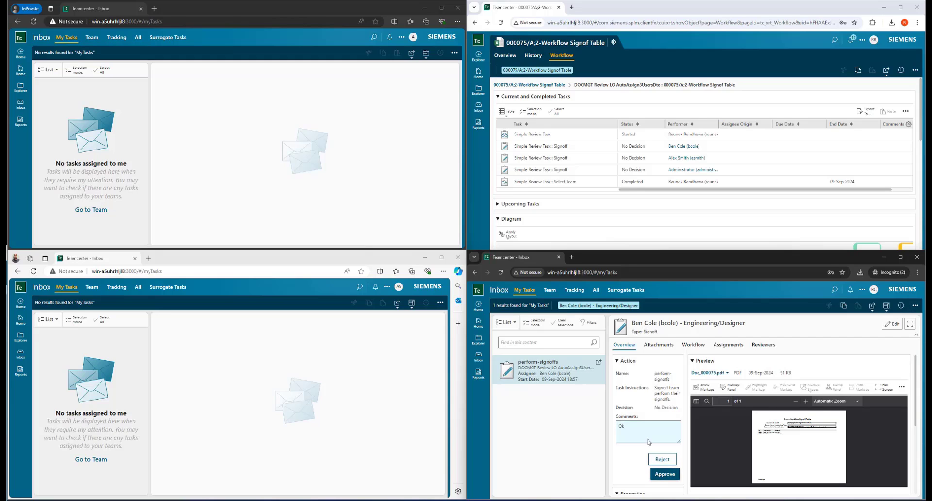
# Refresh the author's Workflow page for 000075/A and maximize its window to review the signoff decisions and comments.
pyautogui.click(500, 23)
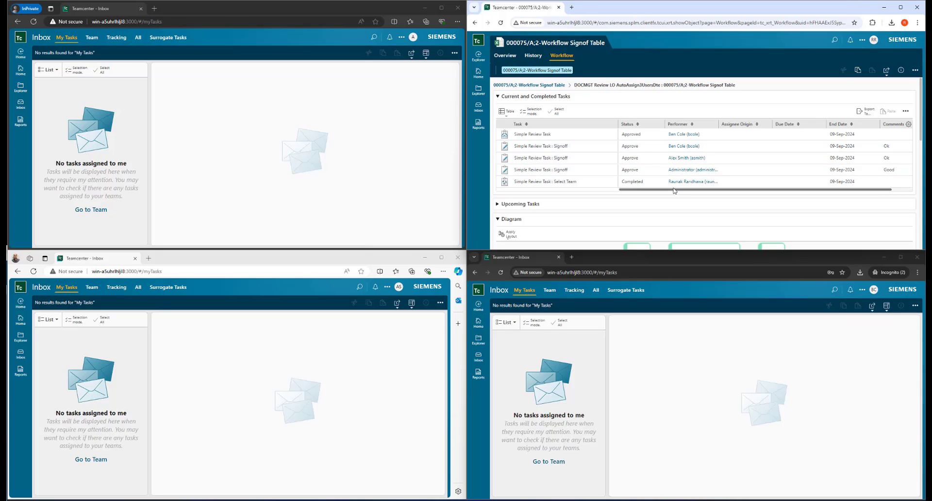
pyautogui.moveTo(674, 193); pyautogui.dragTo(652, 197)
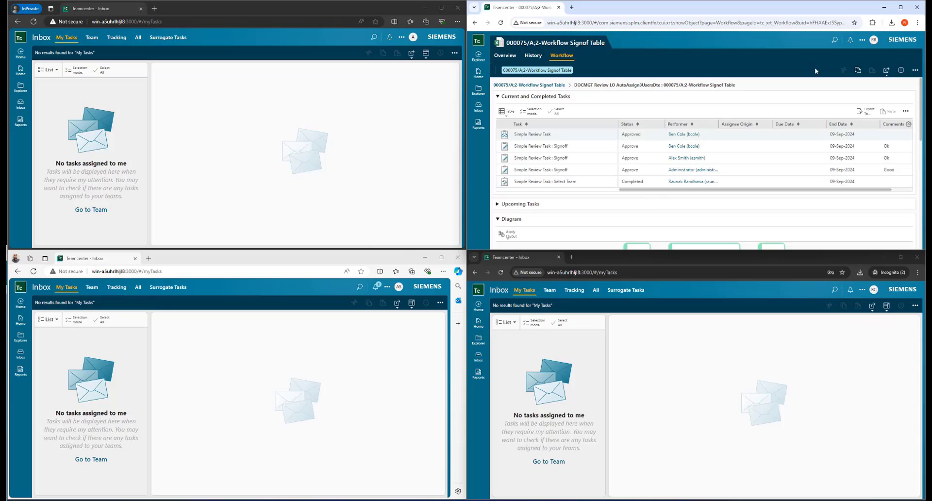
pyautogui.click(901, 8)
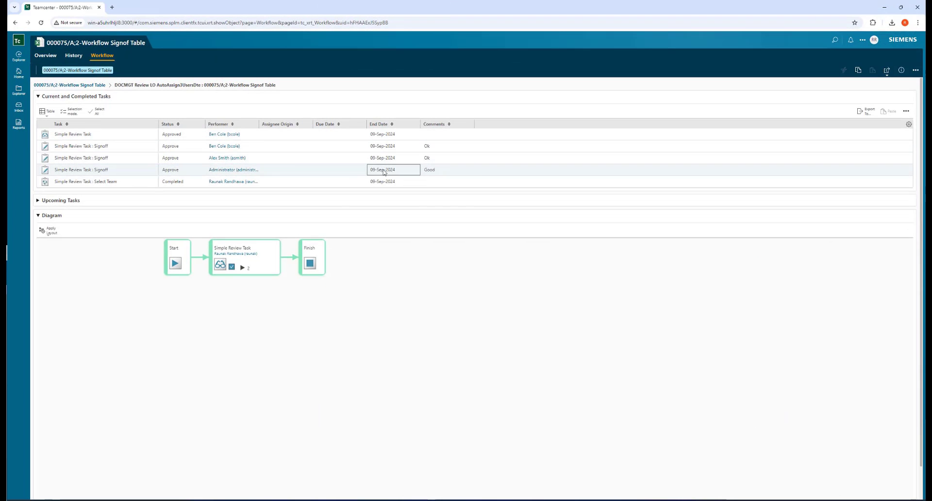
# Open Doc_000075.xlsx from the revision's files in the Office client and check it out without a change ID or reason.
pyautogui.click(43, 57)
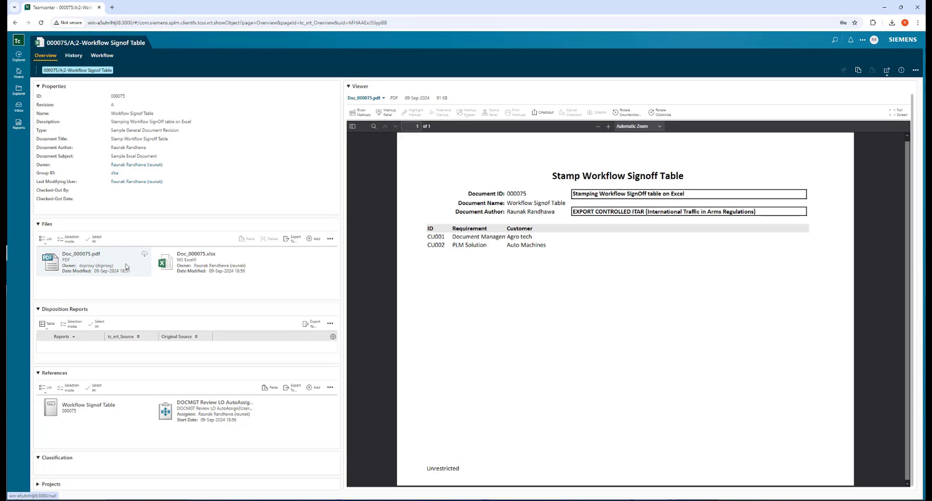
pyautogui.click(188, 272)
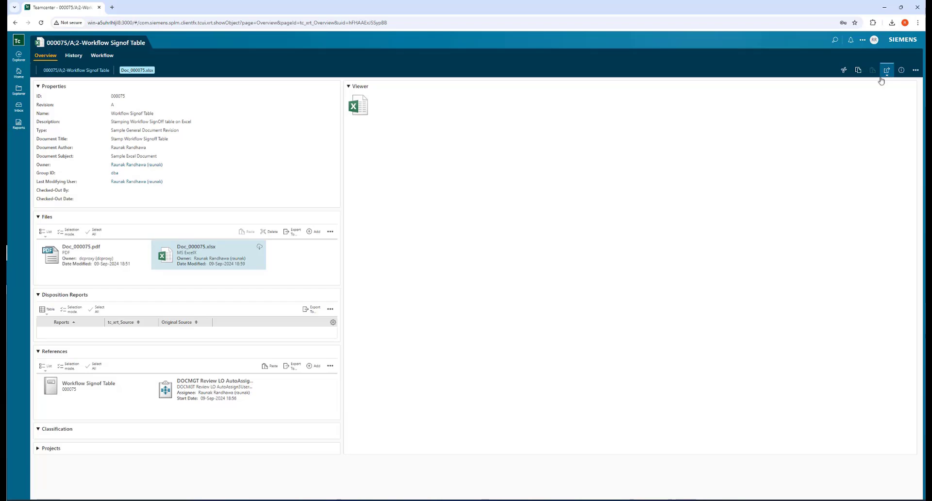
pyautogui.click(887, 70)
pyautogui.click(868, 132)
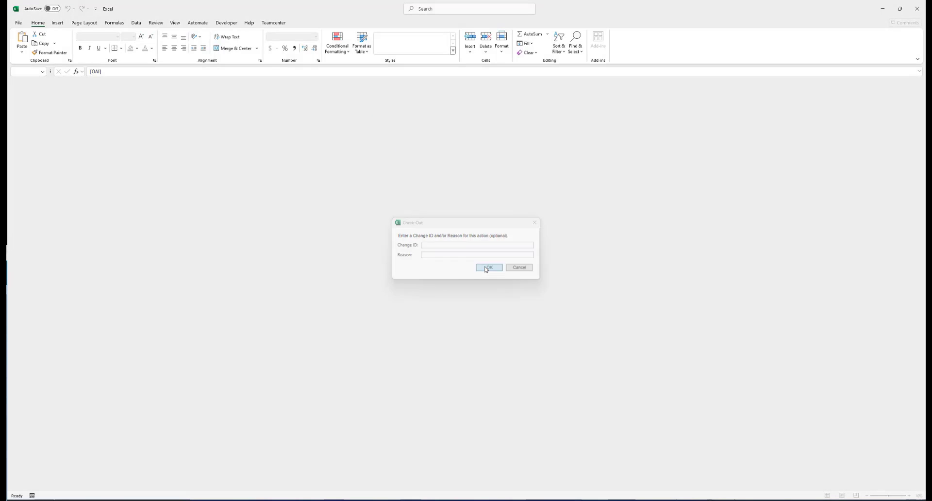
pyautogui.click(489, 268)
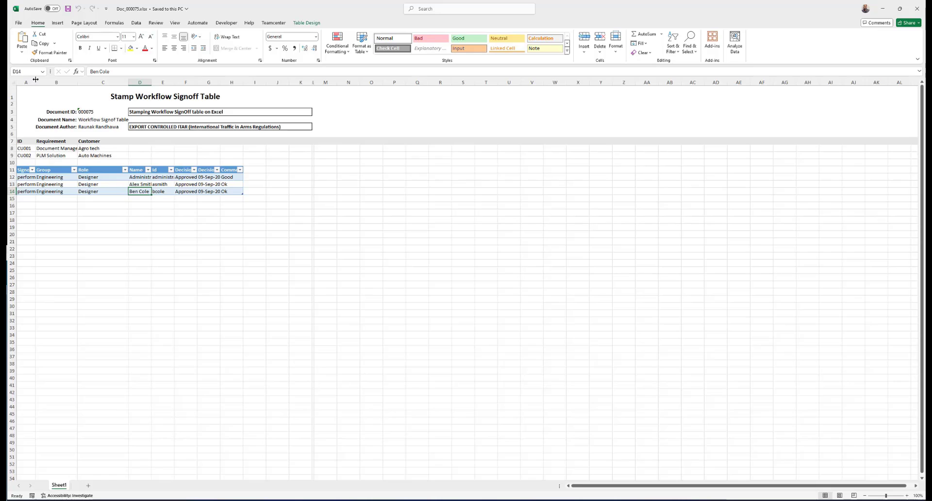
# Widen the stamped signoff table's columns to fit their contents, and save the workbook to Teamcenter with check-in.
pyautogui.moveTo(36, 79); pyautogui.dragTo(100, 83)
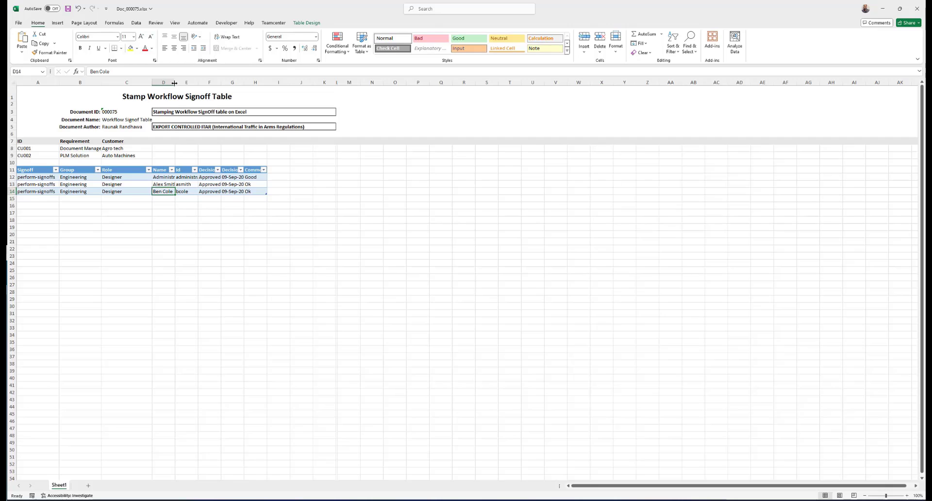
pyautogui.moveTo(174, 83); pyautogui.dragTo(307, 82)
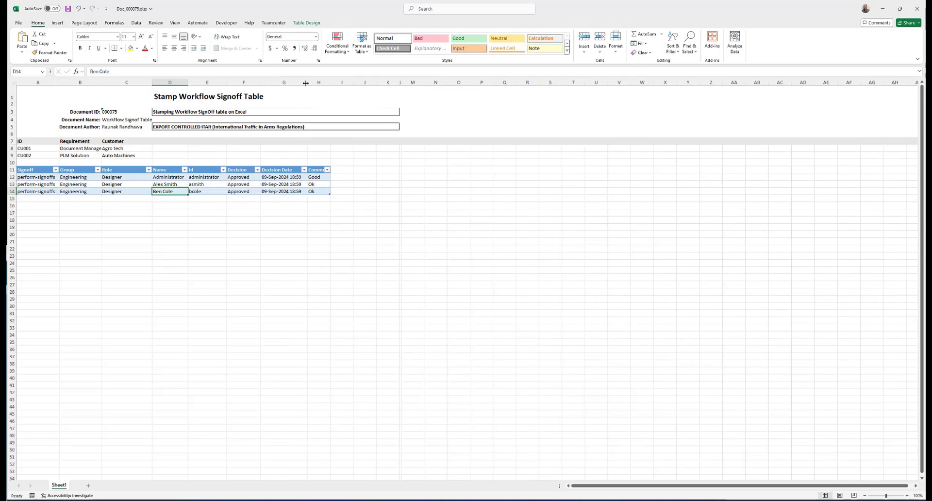
pyautogui.click(277, 24)
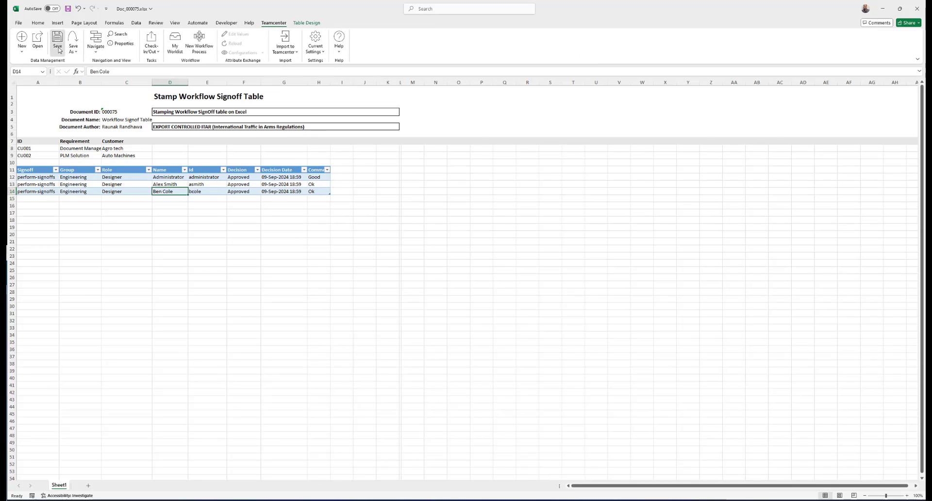
pyautogui.click(58, 48)
pyautogui.click(484, 280)
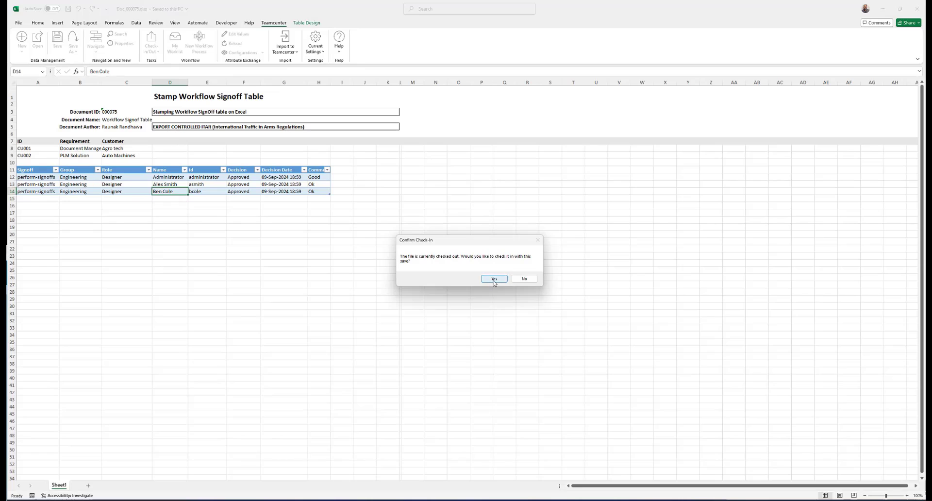
pyautogui.click(466, 277)
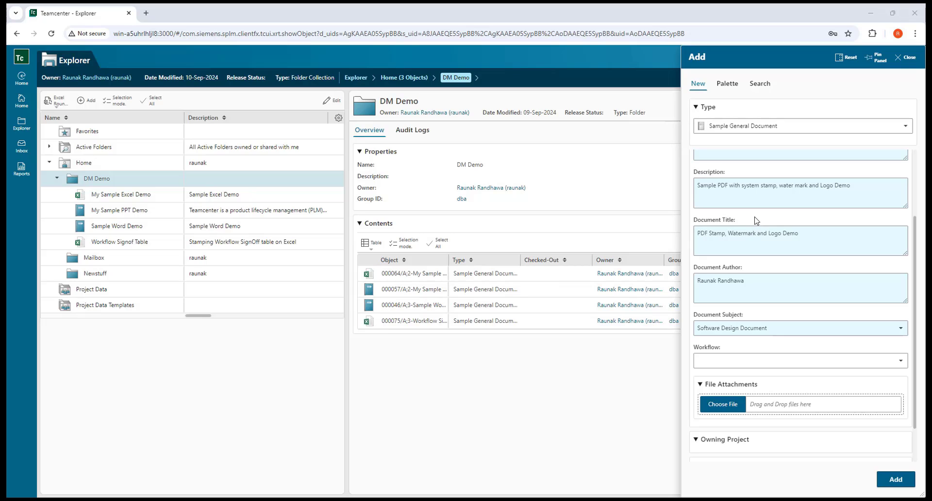
# Review the new Sample General Document's attributes, keep Software Design Document as its subject, and add it to the DM Demo folder.
pyautogui.scroll(3, 756, 221)
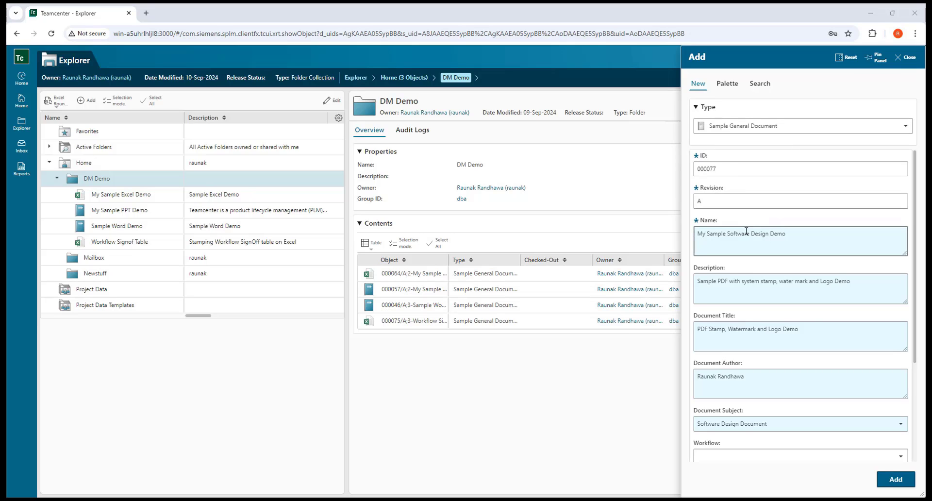
pyautogui.scroll(-3, 744, 233)
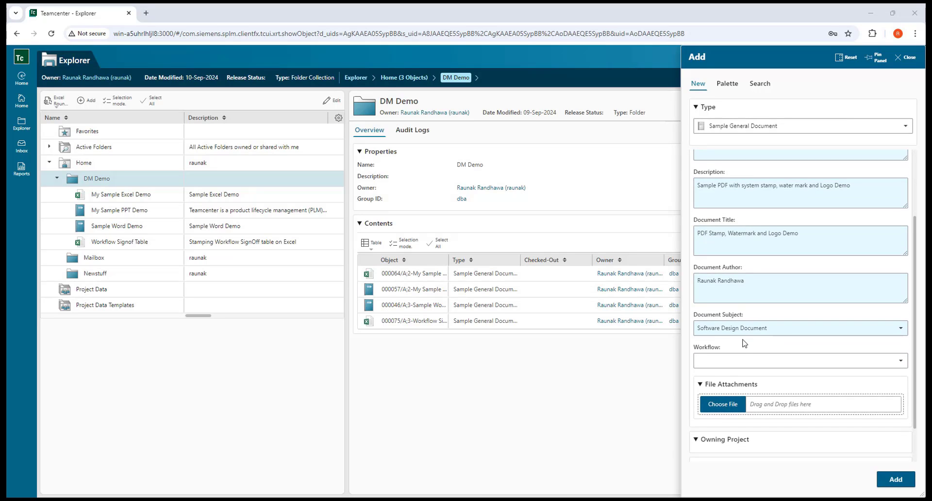
pyautogui.click(781, 326)
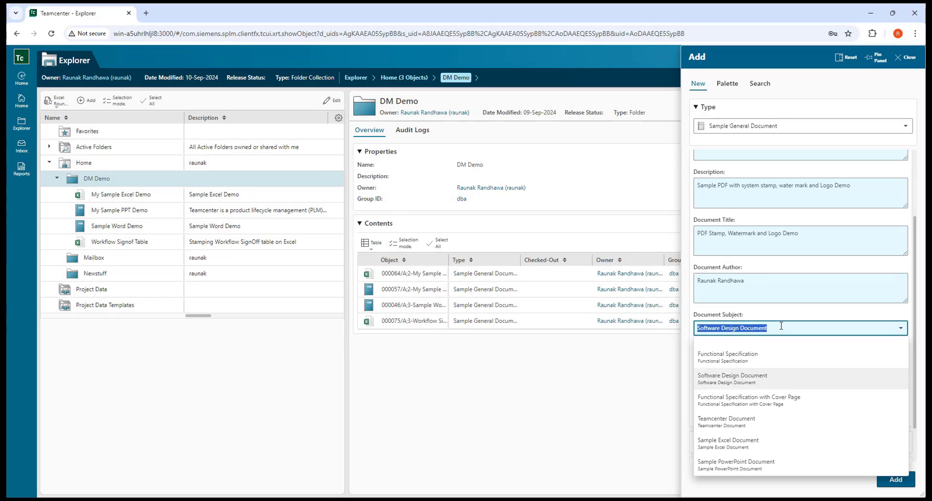
pyautogui.click(761, 383)
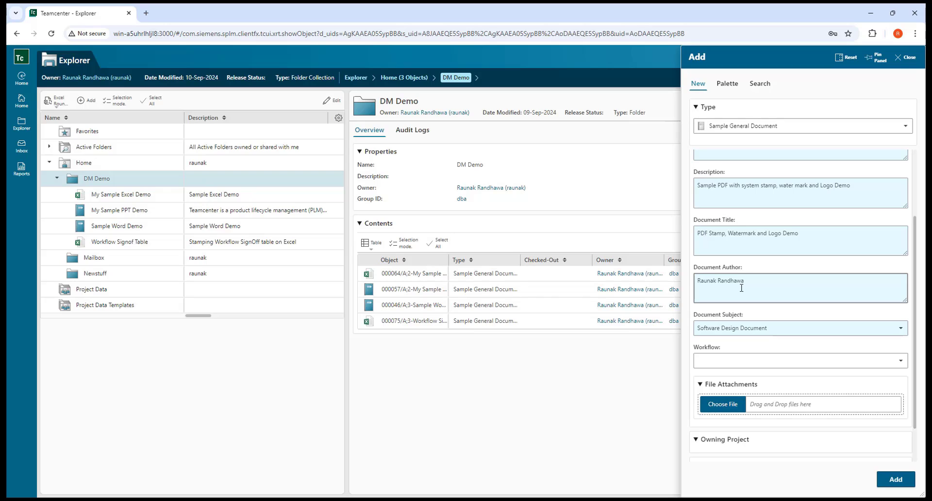
pyautogui.click(896, 481)
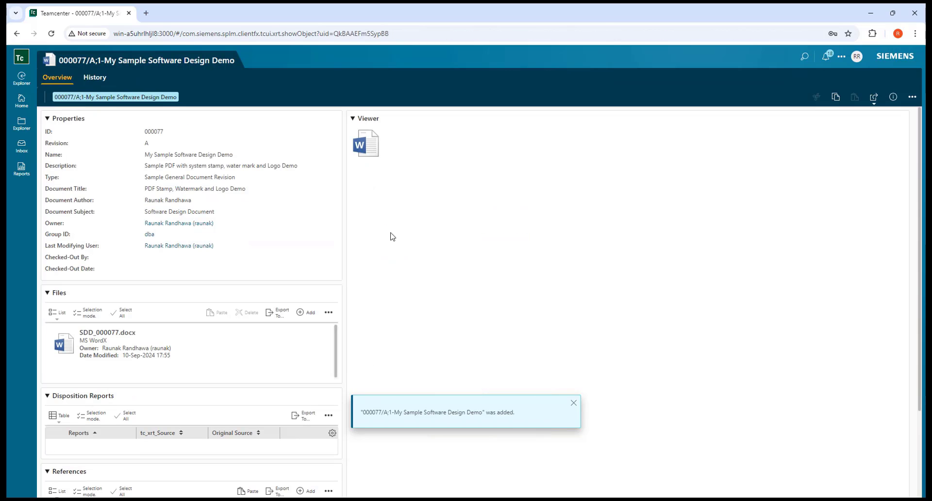
# Open SDD_000077.docx in the Office client, check it out without a change ID or reason, and maximize the Word window.
pyautogui.click(161, 345)
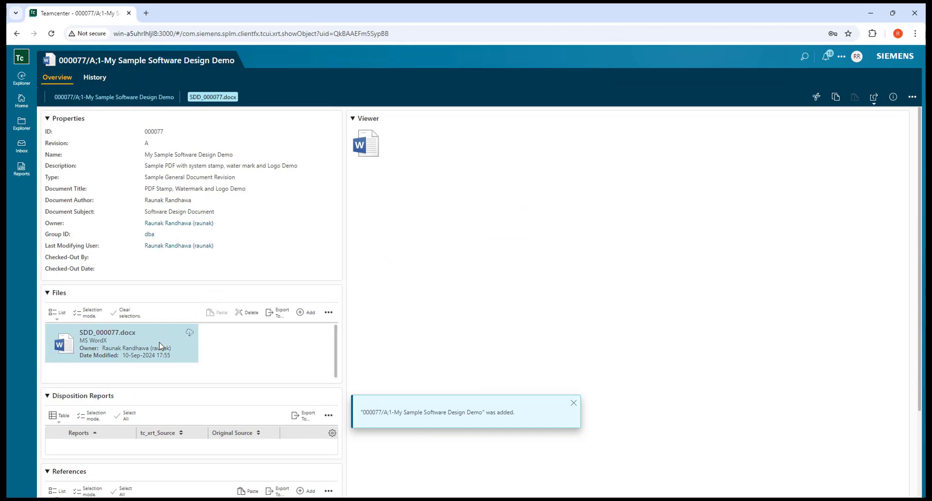
pyautogui.click(874, 97)
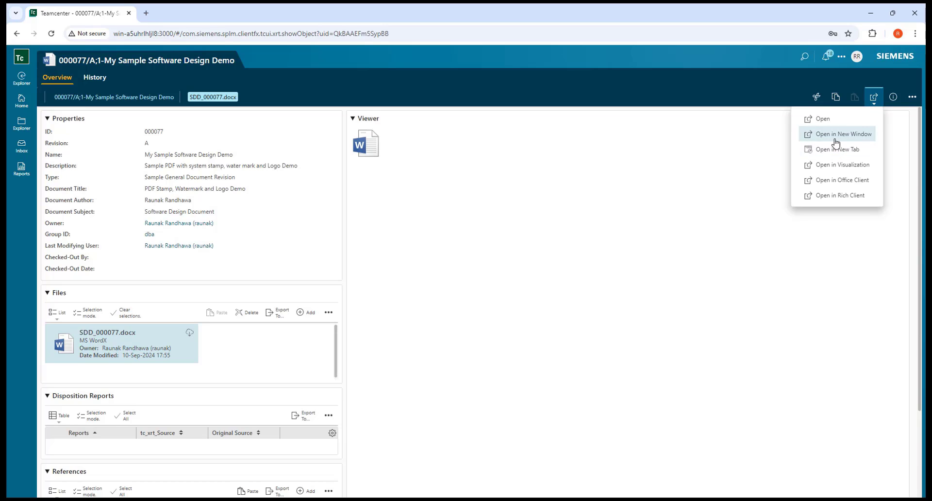
pyautogui.click(828, 180)
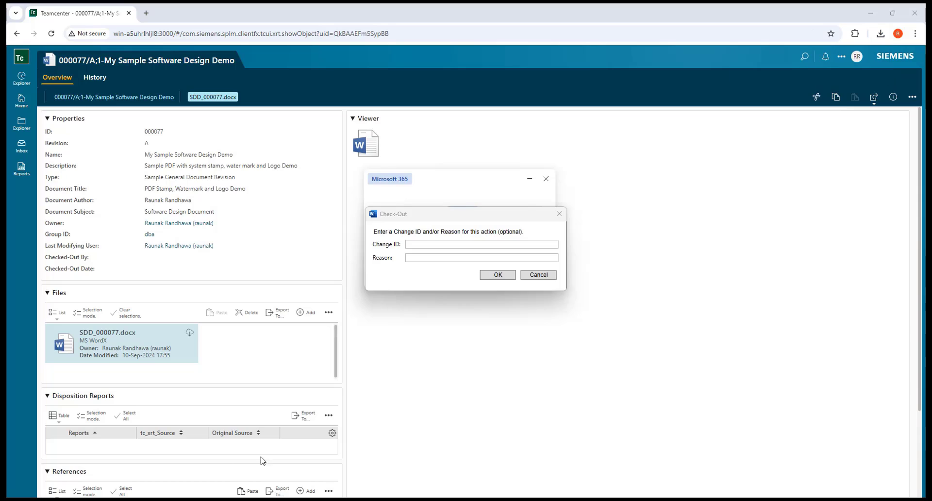
pyautogui.click(497, 275)
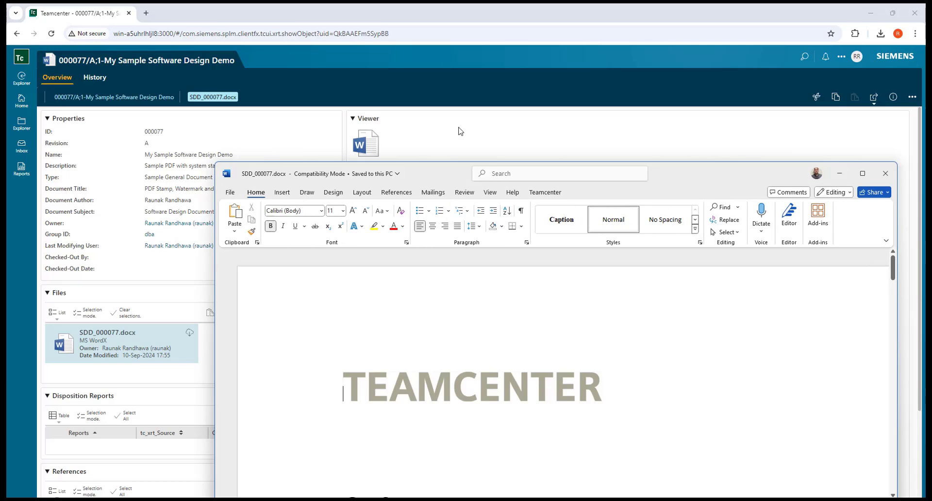
pyautogui.click(862, 174)
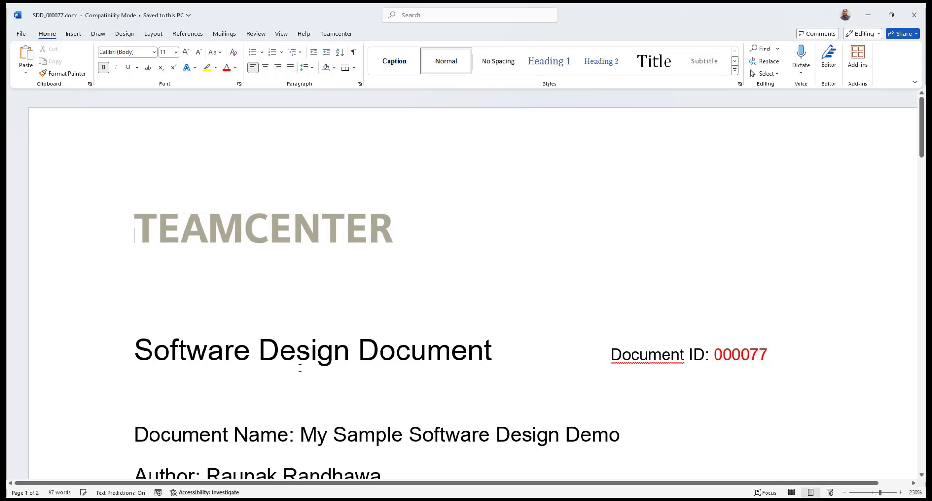
# Review the cover page attributes, save SDD_000077.docx to Teamcenter with check-in, and refresh the revision's overview in the browser.
pyautogui.scroll(-5, 552, 341)
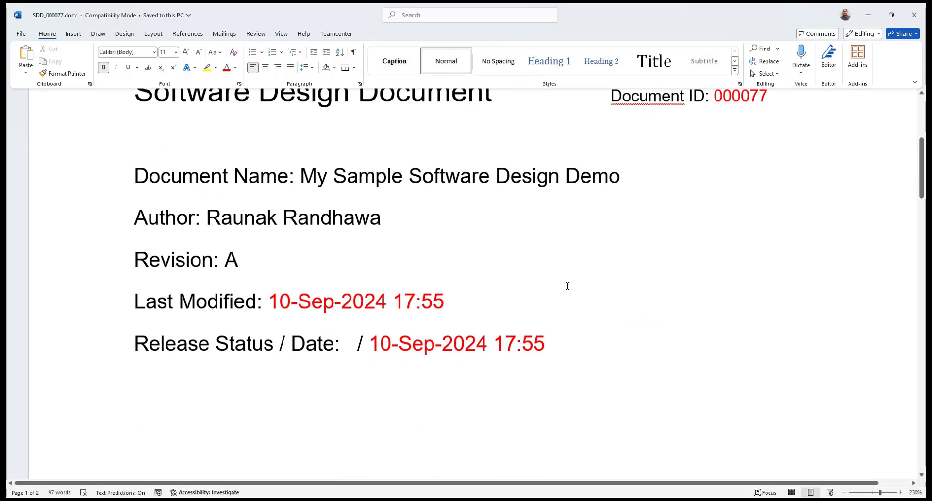
pyautogui.scroll(2, 567, 286)
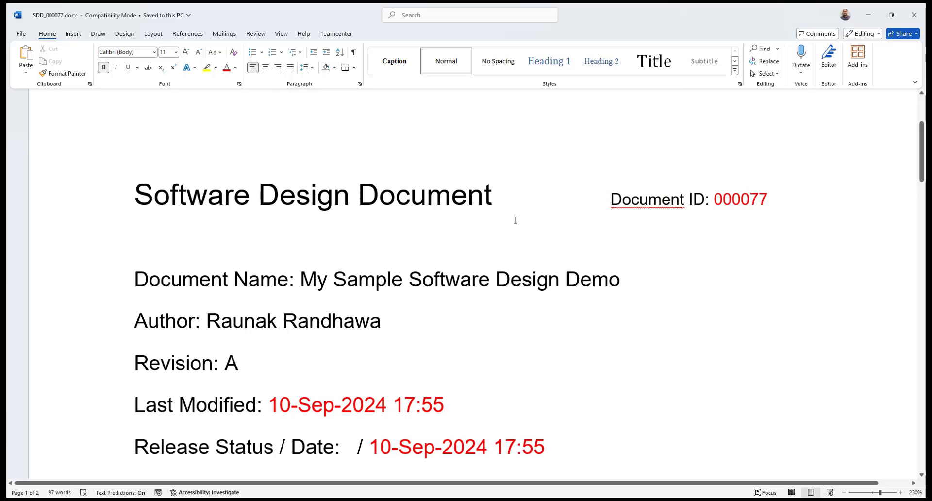
pyautogui.scroll(-6, 489, 341)
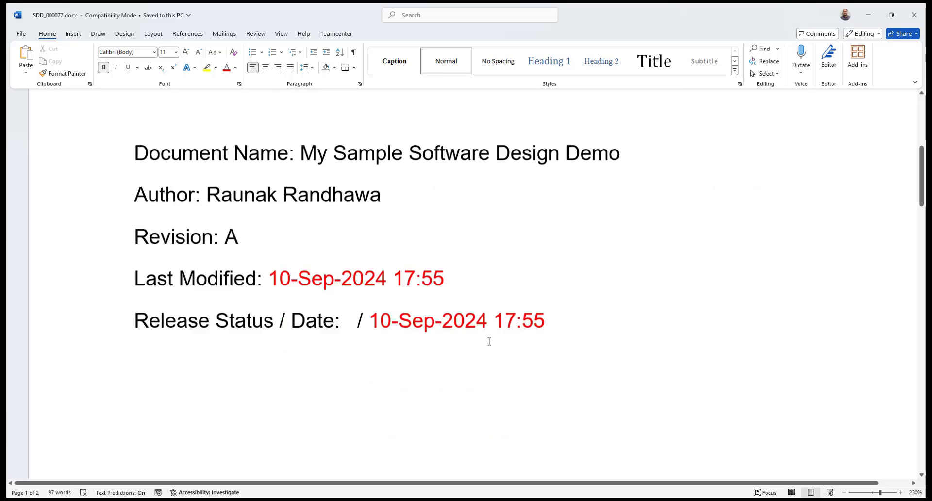
pyautogui.scroll(8, 489, 341)
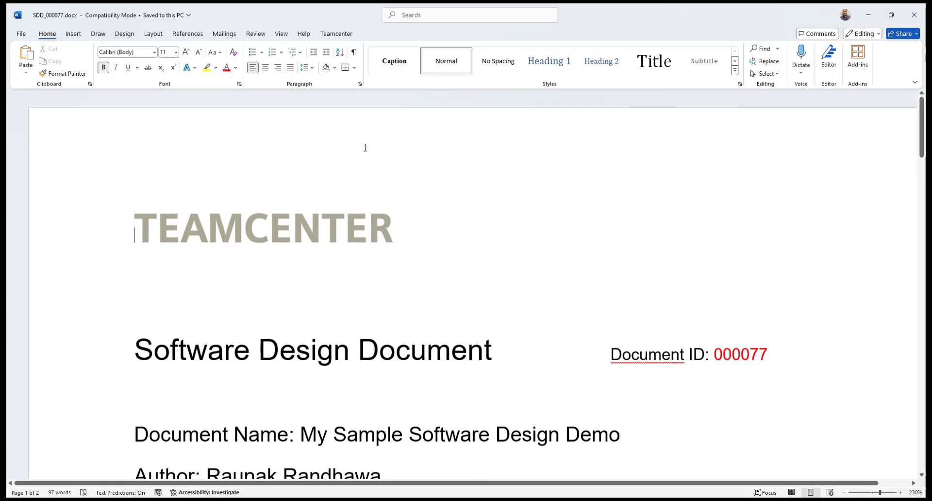
pyautogui.click(336, 33)
pyautogui.click(72, 57)
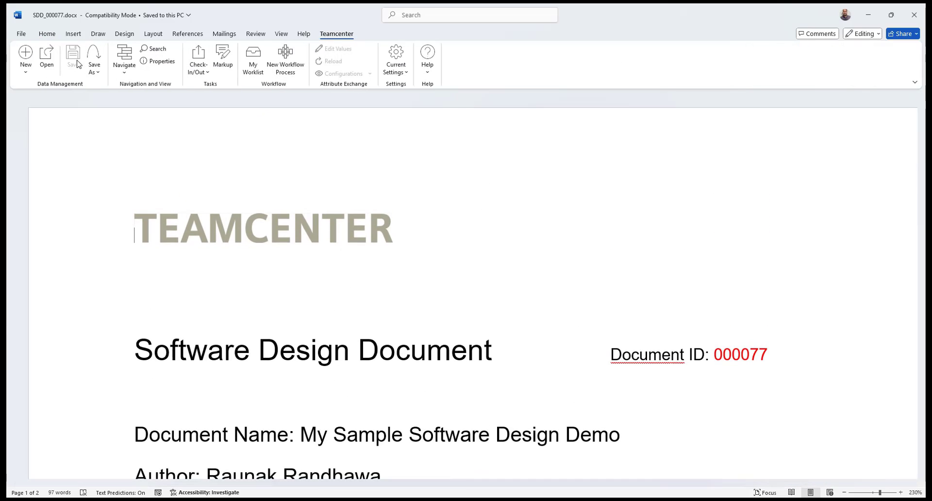
pyautogui.click(502, 288)
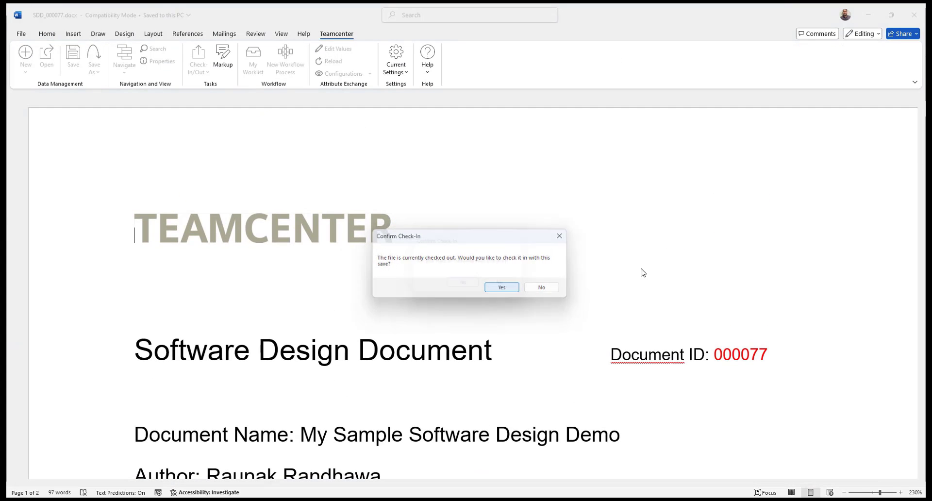
pyautogui.click(476, 287)
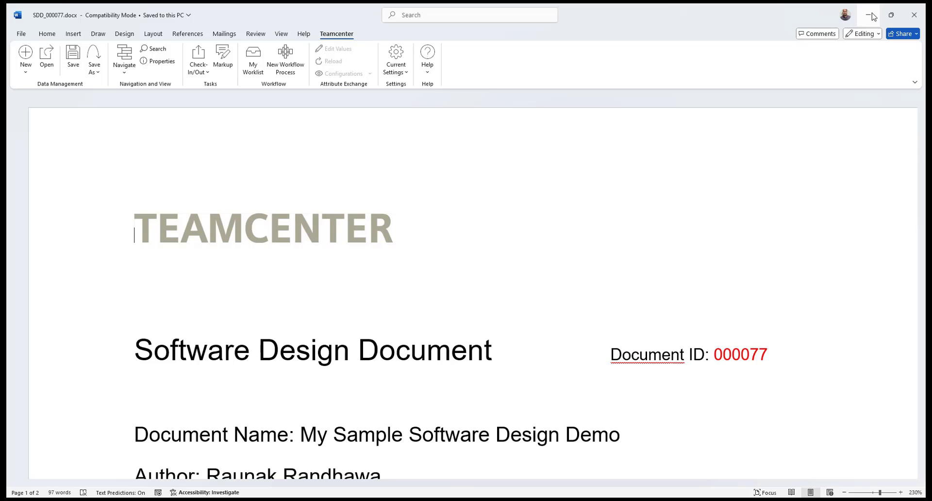
pyautogui.click(872, 17)
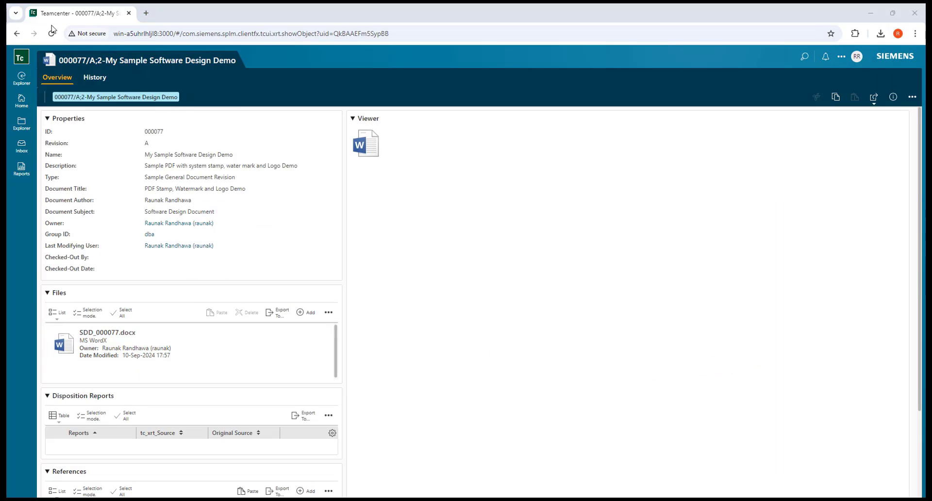
pyautogui.click(53, 34)
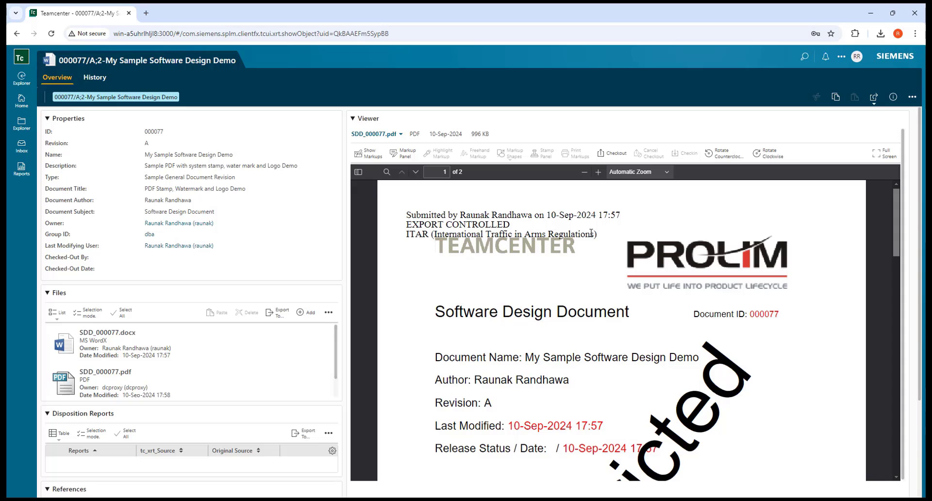
# Check the signed-in user's session details, and examine SDD_000077.pdf's system stamp, PROLIM logo and diagonal watermark.
pyautogui.click(857, 57)
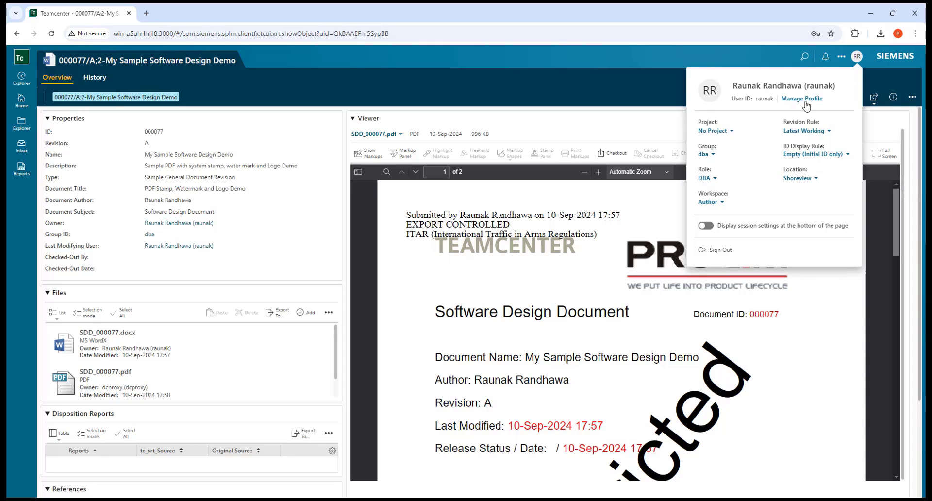
pyautogui.click(858, 57)
pyautogui.click(857, 57)
pyautogui.click(857, 57)
pyautogui.click(858, 58)
pyautogui.scroll(-2, 511, 288)
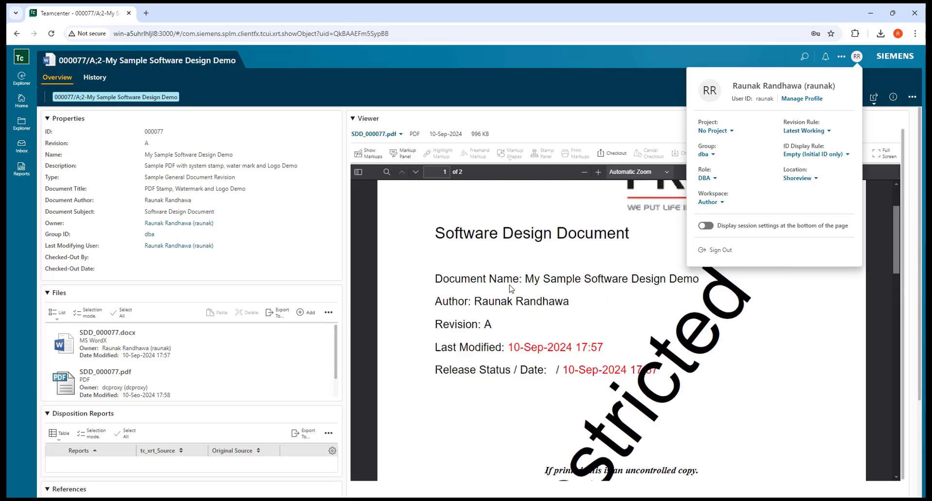
pyautogui.scroll(2, 511, 288)
pyautogui.click(144, 371)
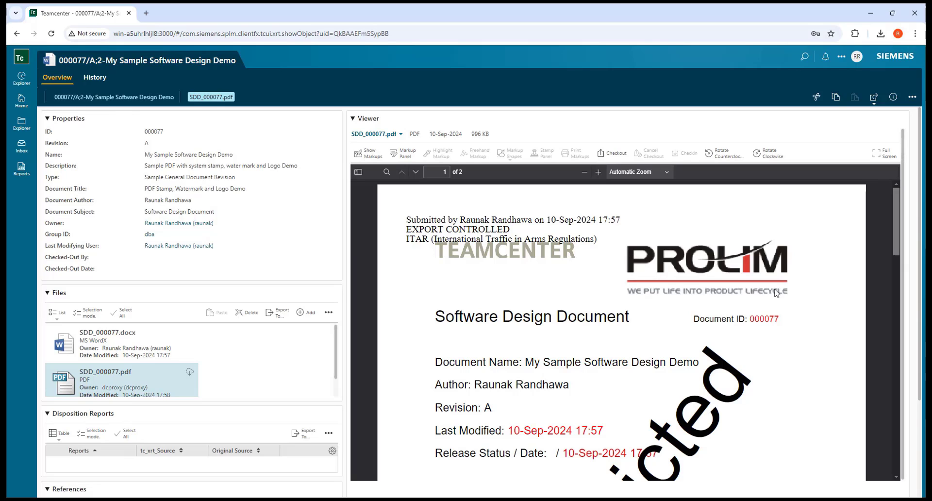
pyautogui.scroll(-3, 592, 340)
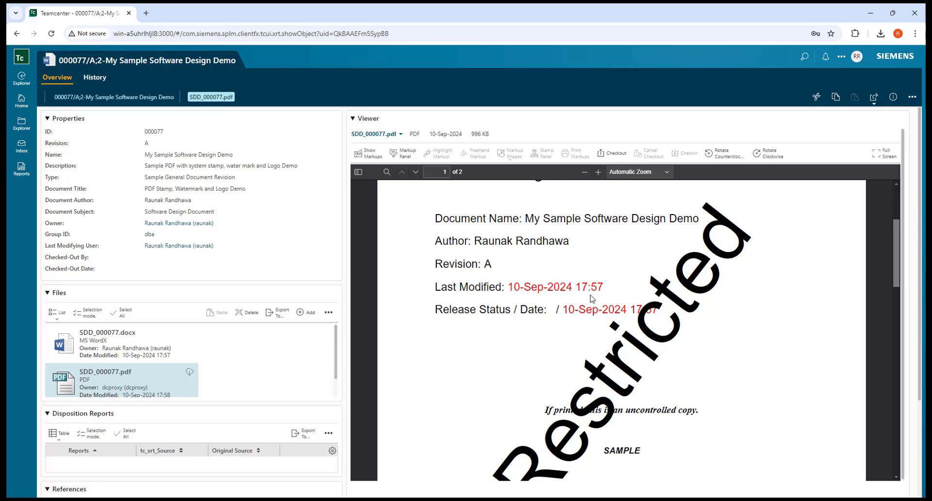
pyautogui.scroll(3, 592, 298)
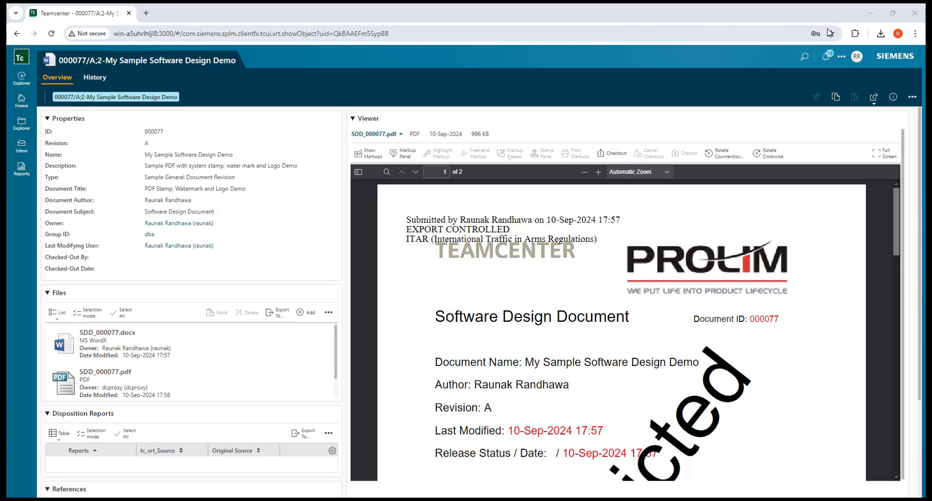
pyautogui.click(871, 17)
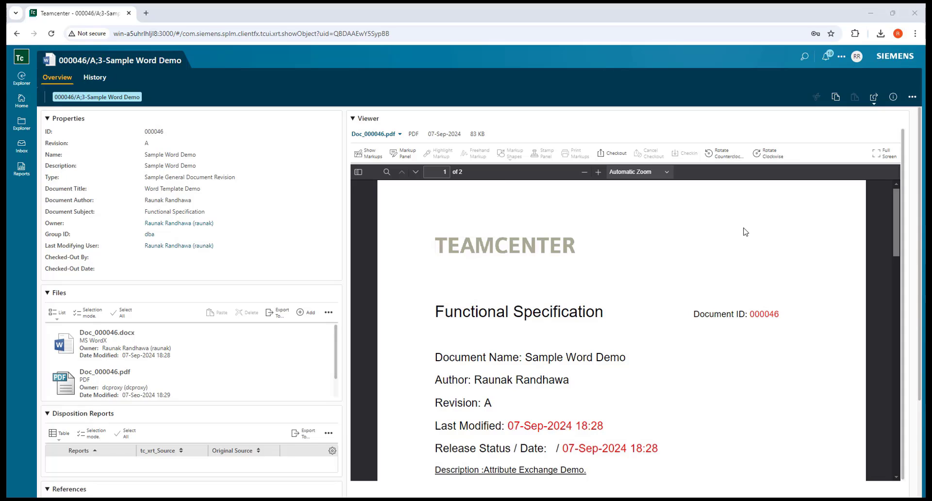
# Submit revision 000046/A Sample Word Demo to the DOCMGT Stamp PDF workflow, and show its workflow diagram.
pyautogui.click(912, 97)
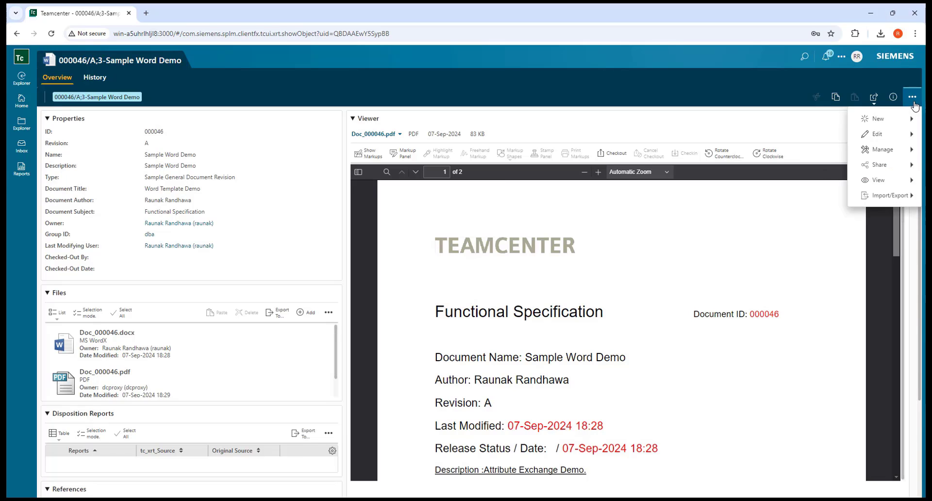
pyautogui.moveTo(885, 153)
pyautogui.click(826, 153)
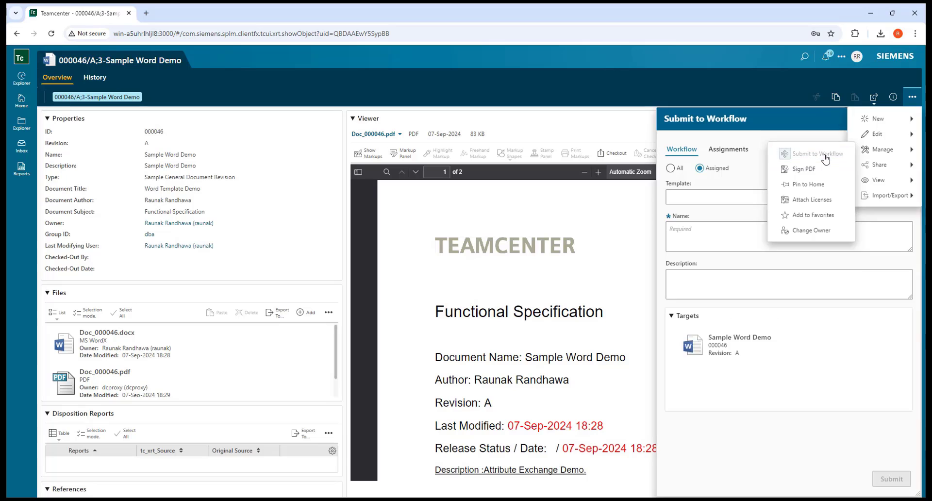
pyautogui.click(726, 197)
pyautogui.click(745, 422)
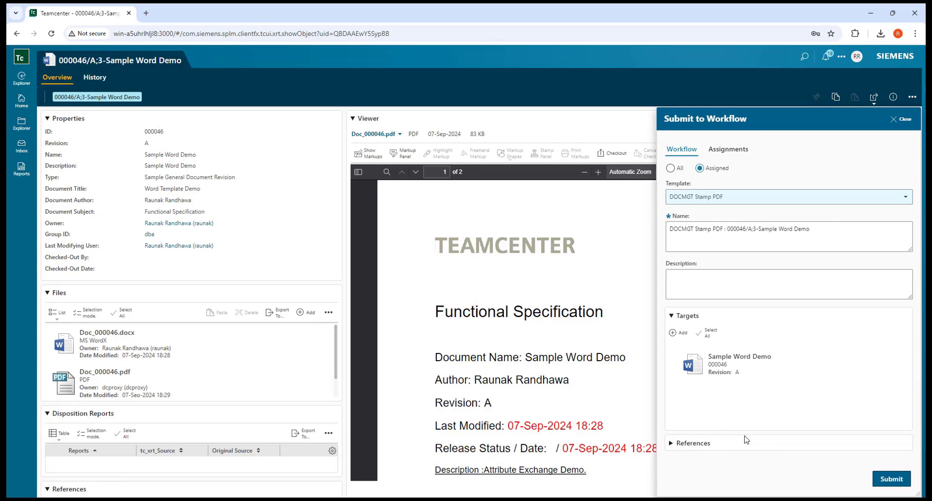
pyautogui.click(892, 480)
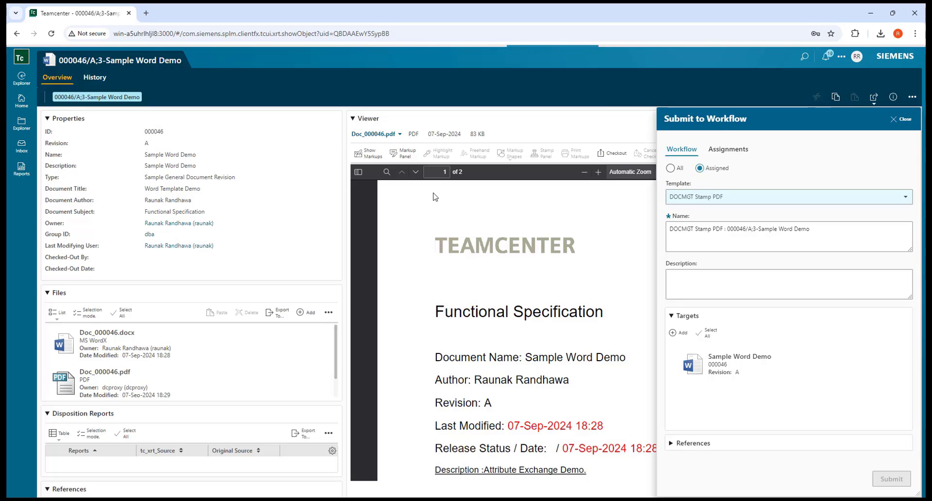
pyautogui.click(141, 83)
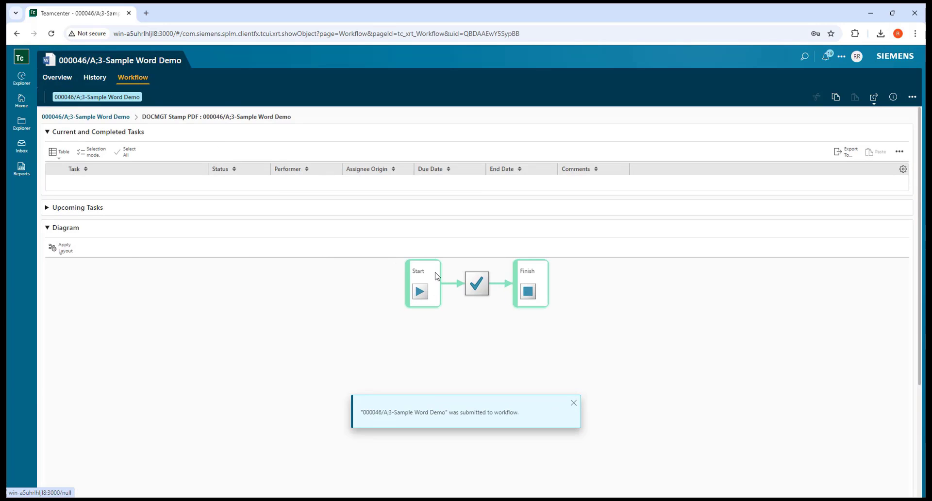
# Return to the revision's overview and examine the submission stamp, diagonal watermark and footer stamps in Doc_000046.pdf.
pyautogui.click(68, 82)
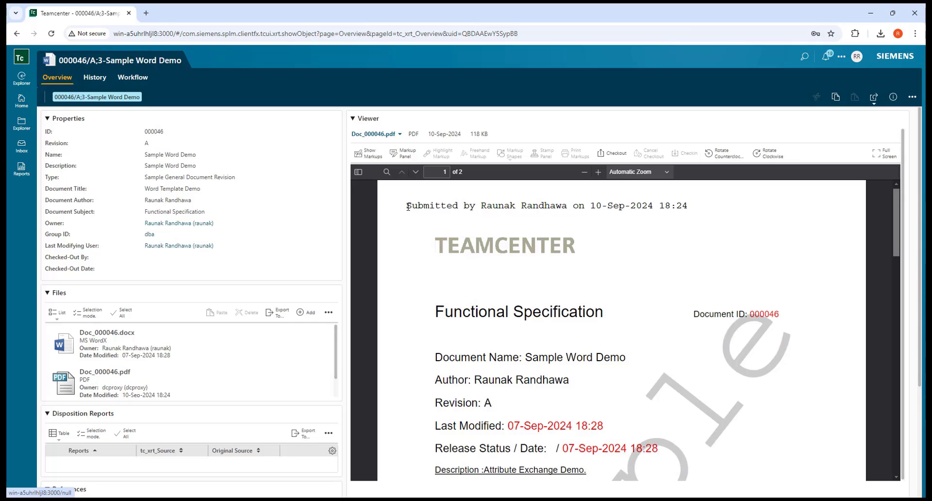
pyautogui.moveTo(408, 206); pyautogui.dragTo(697, 287)
pyautogui.scroll(-5, 697, 287)
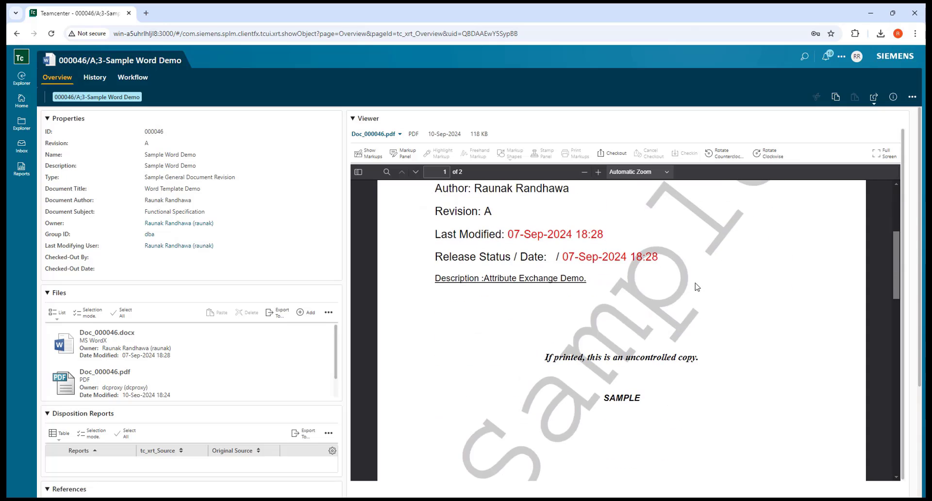
pyautogui.scroll(-2, 697, 287)
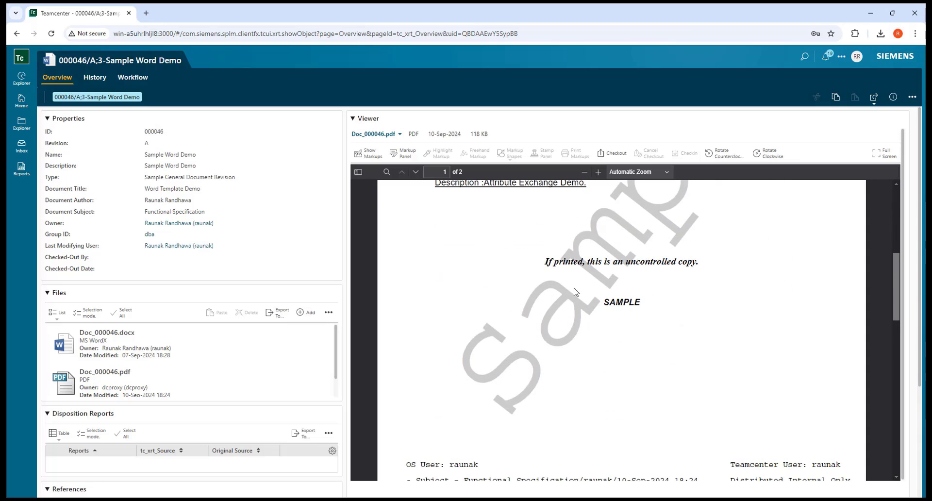
pyautogui.scroll(3, 639, 296)
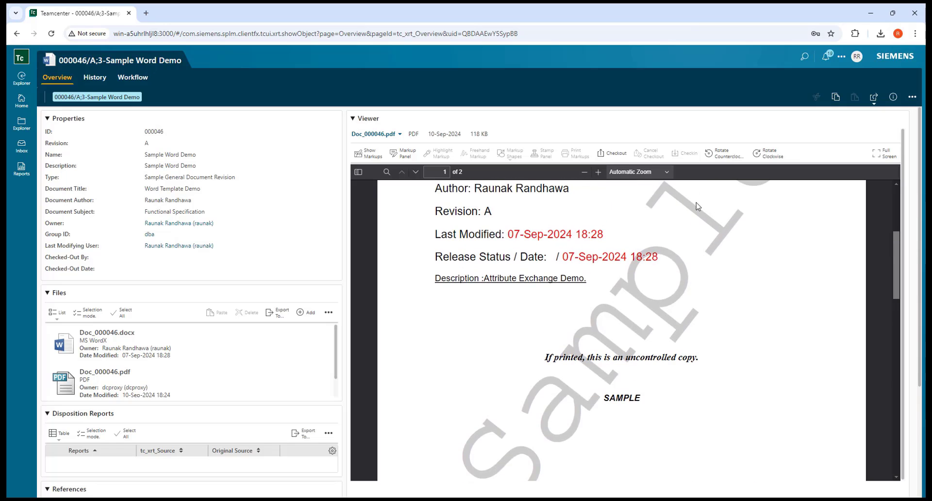
pyautogui.scroll(-4, 715, 345)
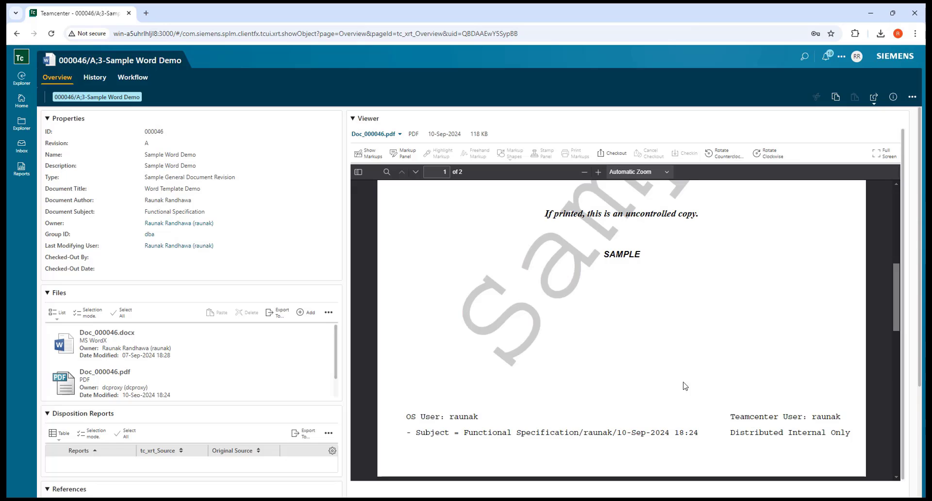
pyautogui.scroll(2, 685, 316)
pyautogui.scroll(5, 685, 316)
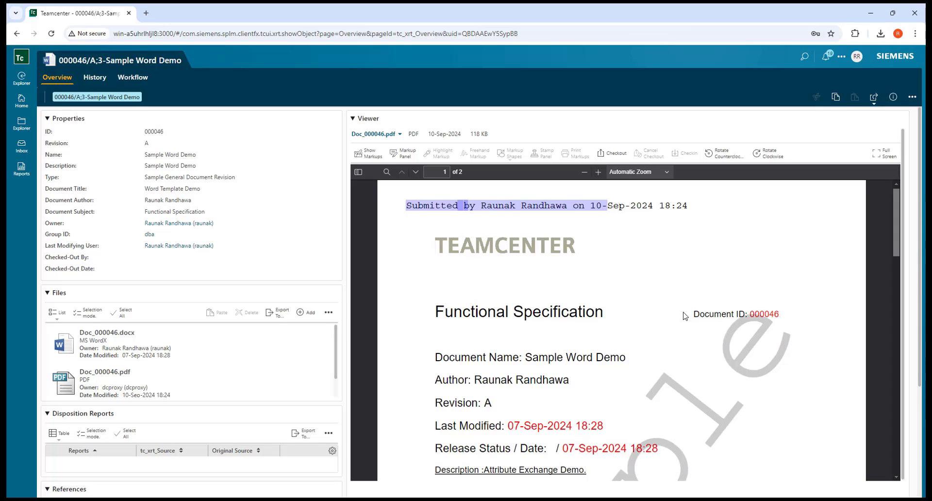
pyautogui.scroll(-10, 668, 340)
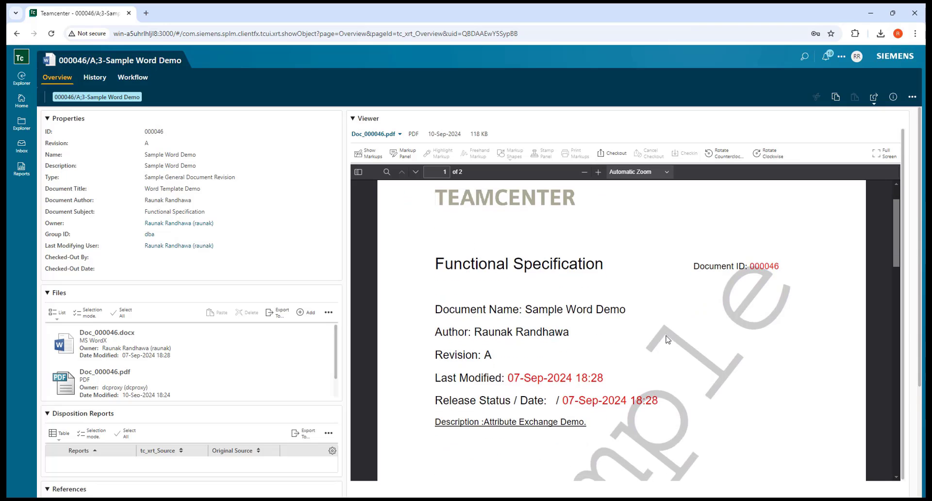
pyautogui.scroll(-2, 668, 338)
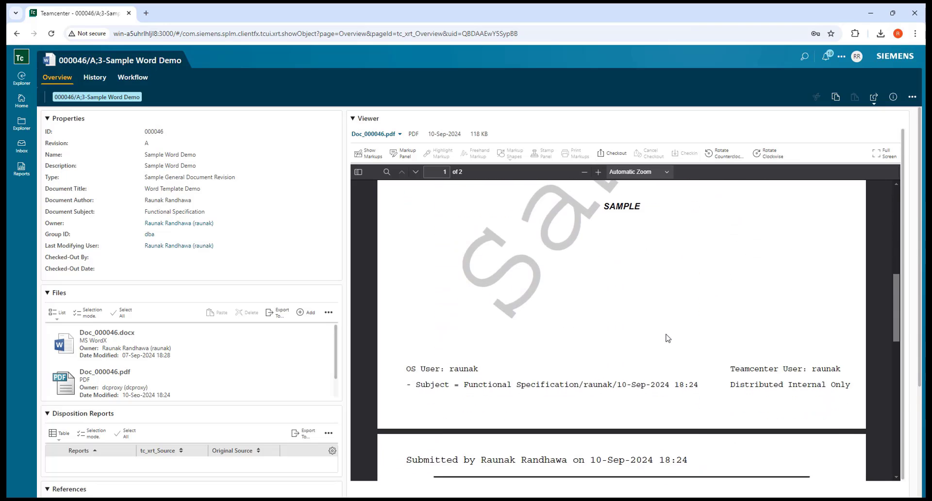